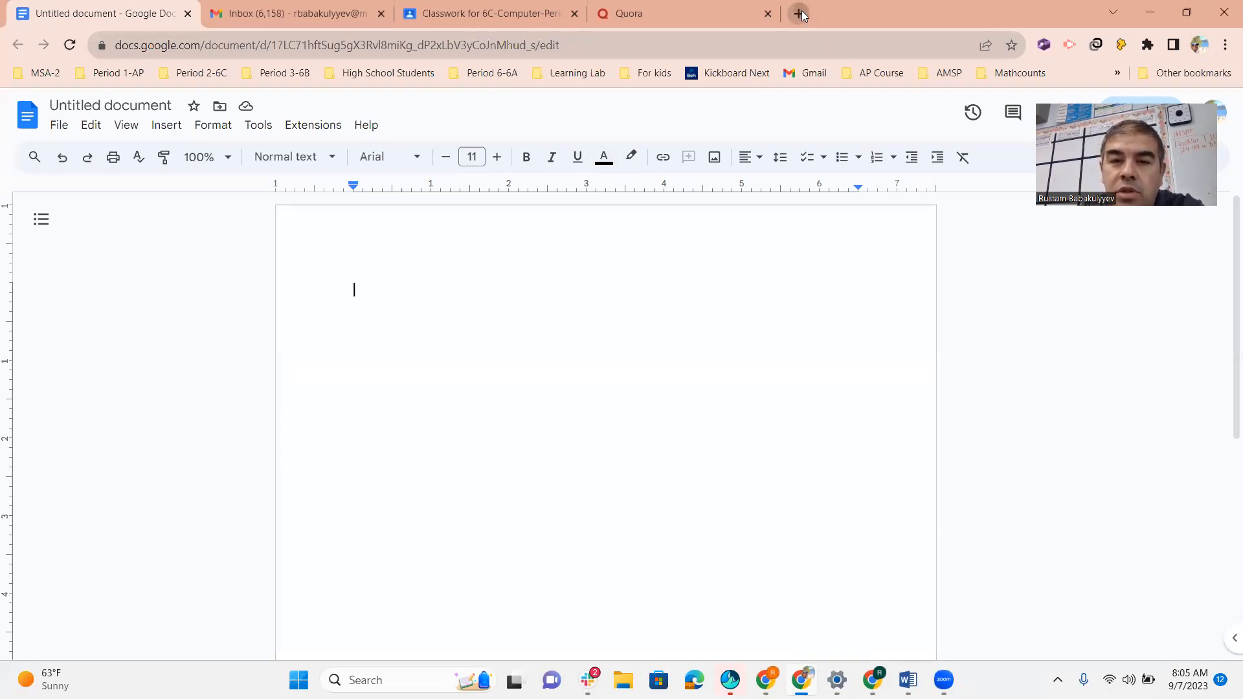
Step: Search the web for "chess board" in a new browser tab and show the image results
left_click(800, 13)
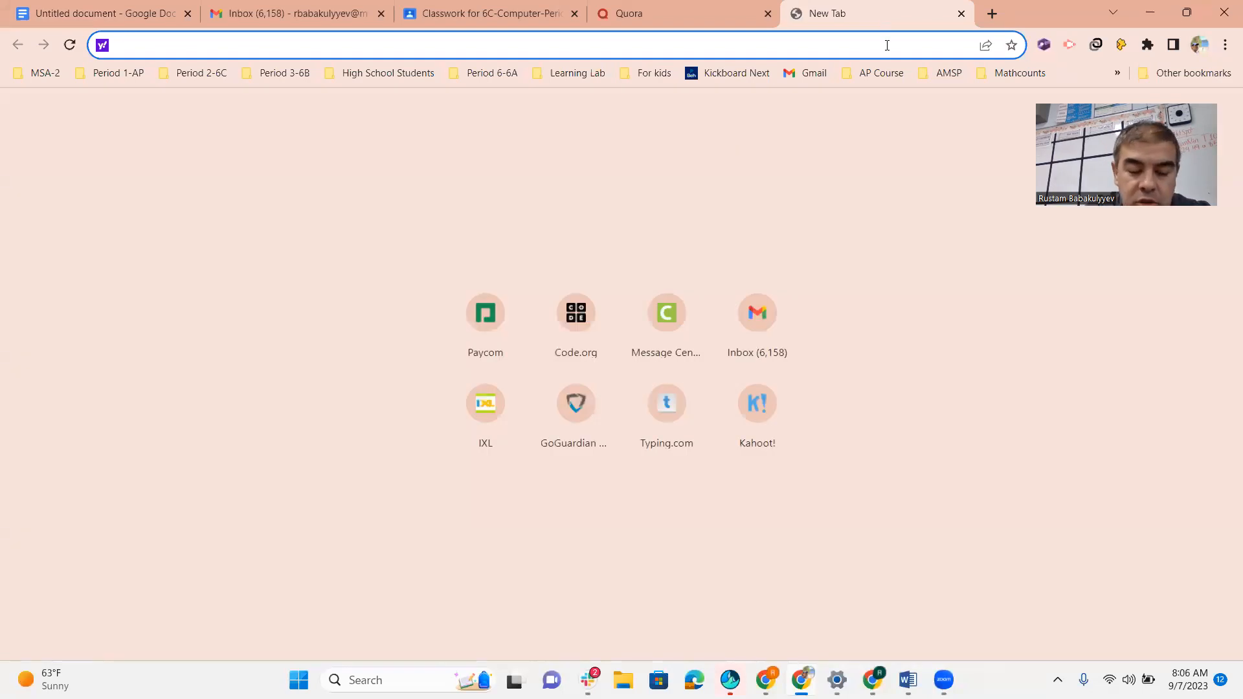
type("ches")
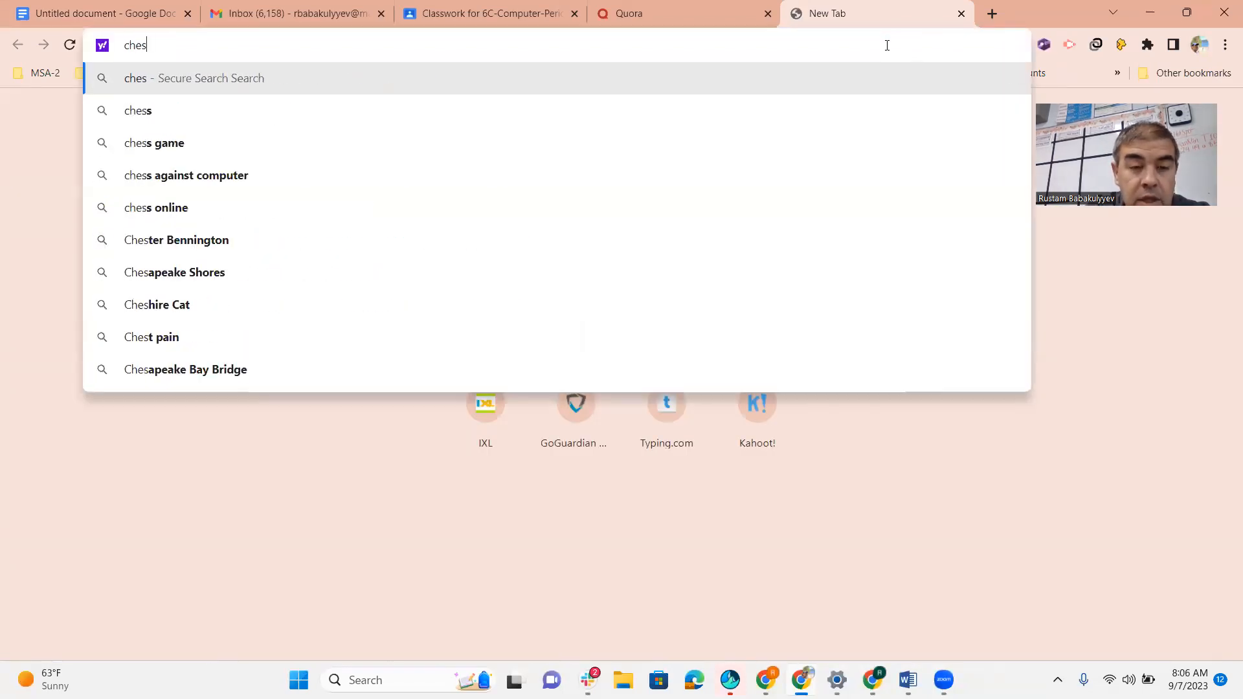
type("s board")
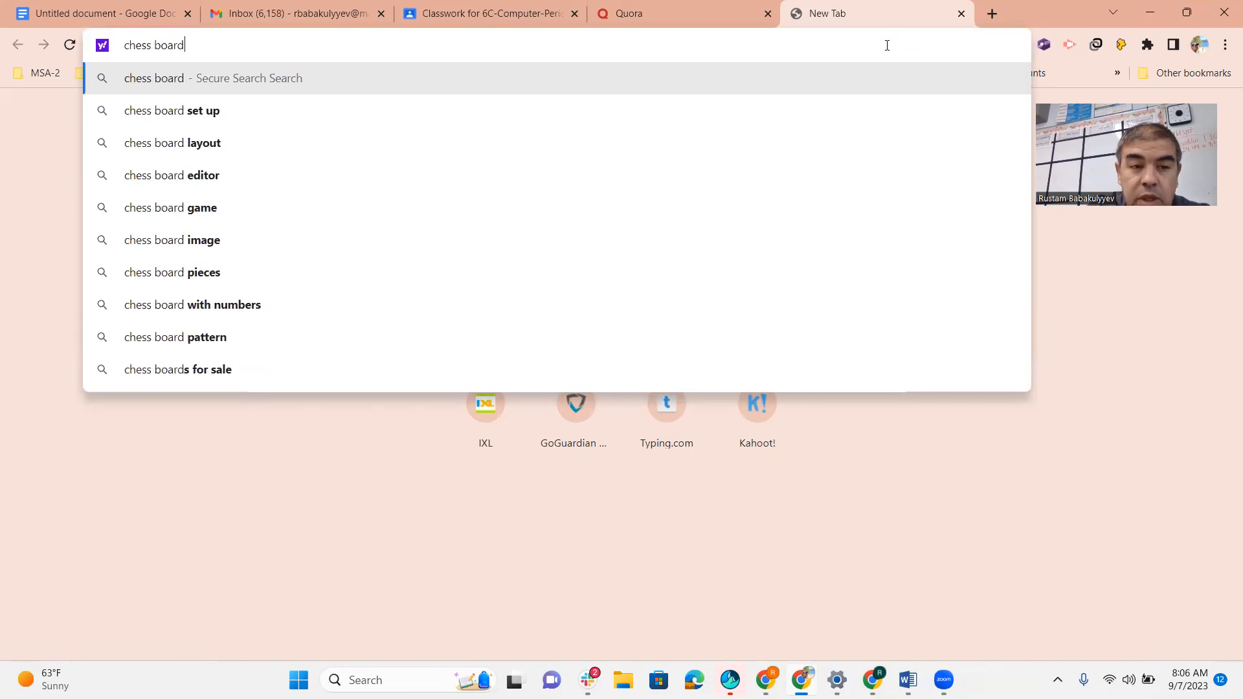
key("Return")
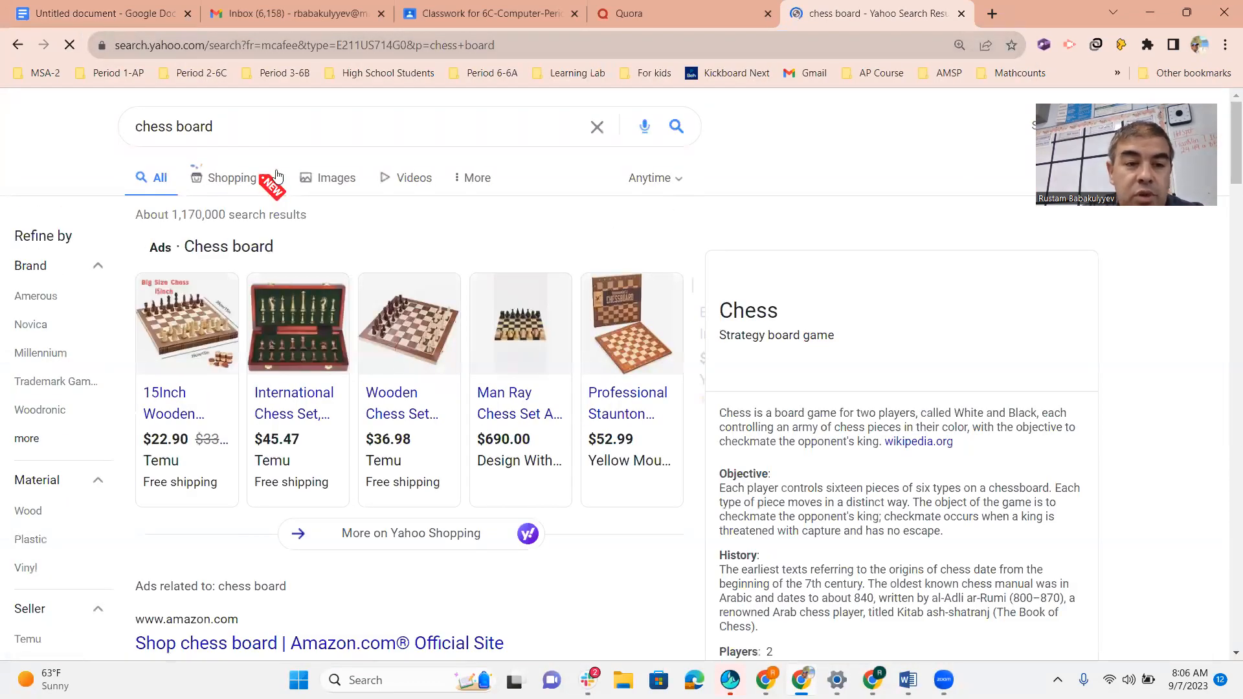
left_click(314, 205)
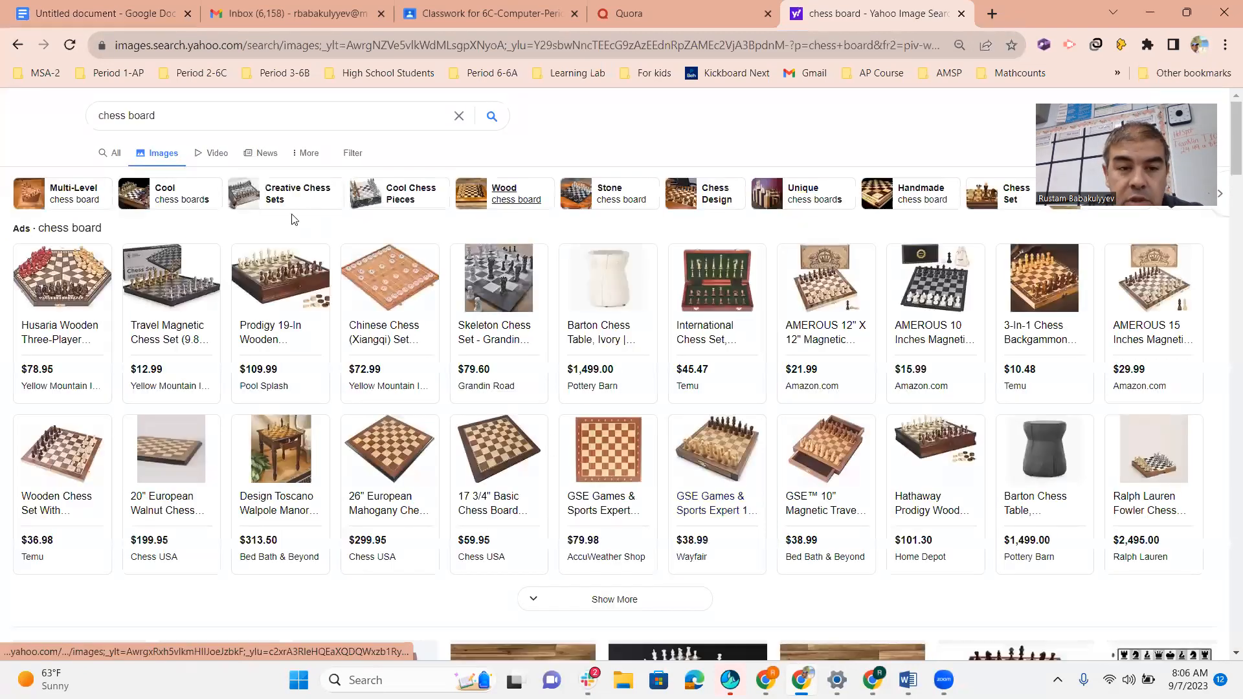
Step: Browse the chess board images and open the flat orange diagram labelled a–h and 1–8 as a reference
scroll(306, 412, "down", 5)
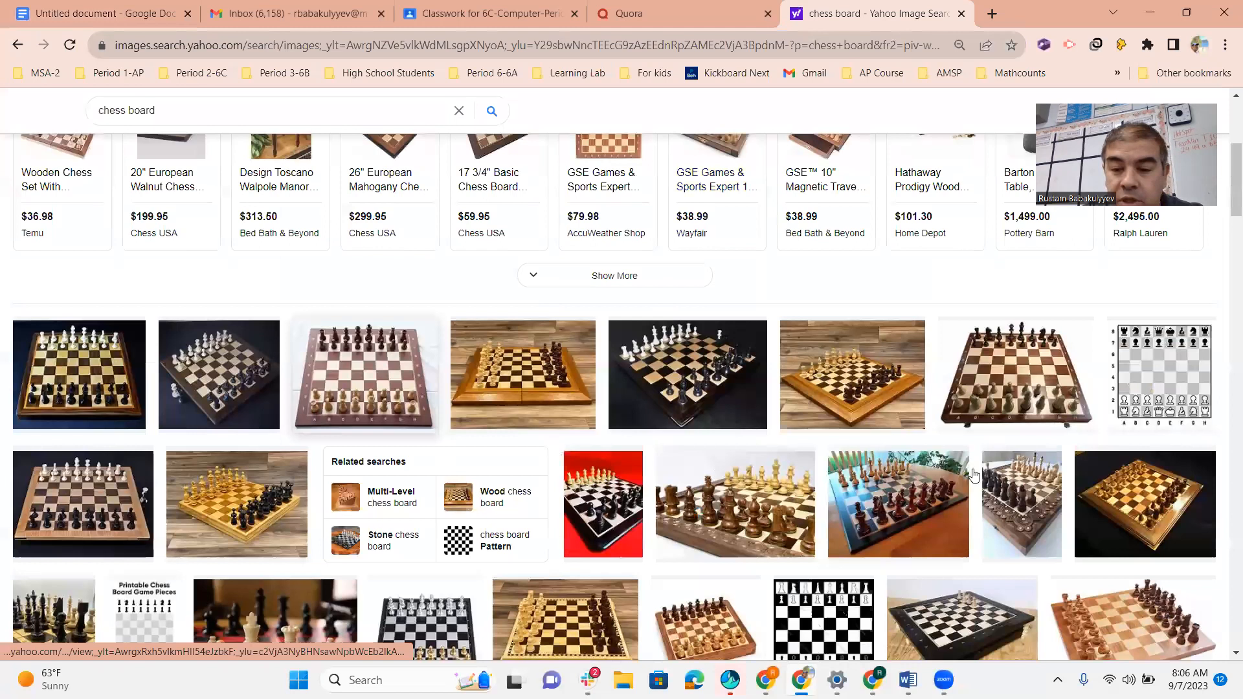
scroll(941, 382, "down", 5)
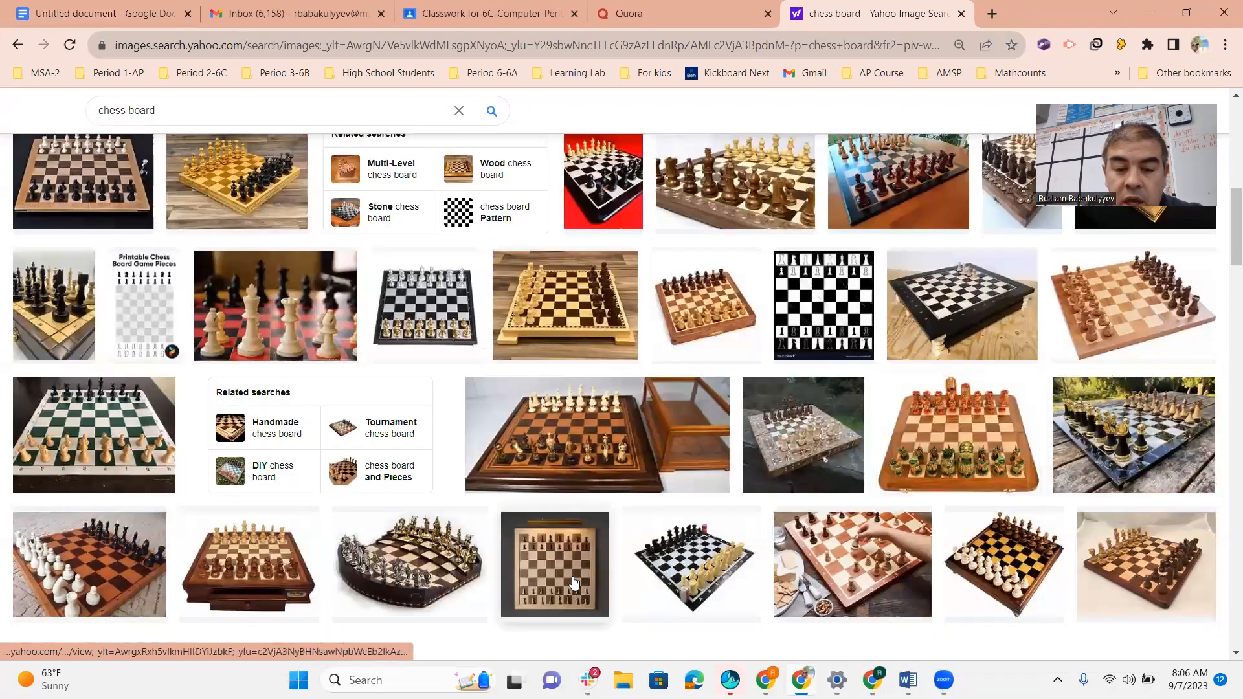
left_click(550, 572)
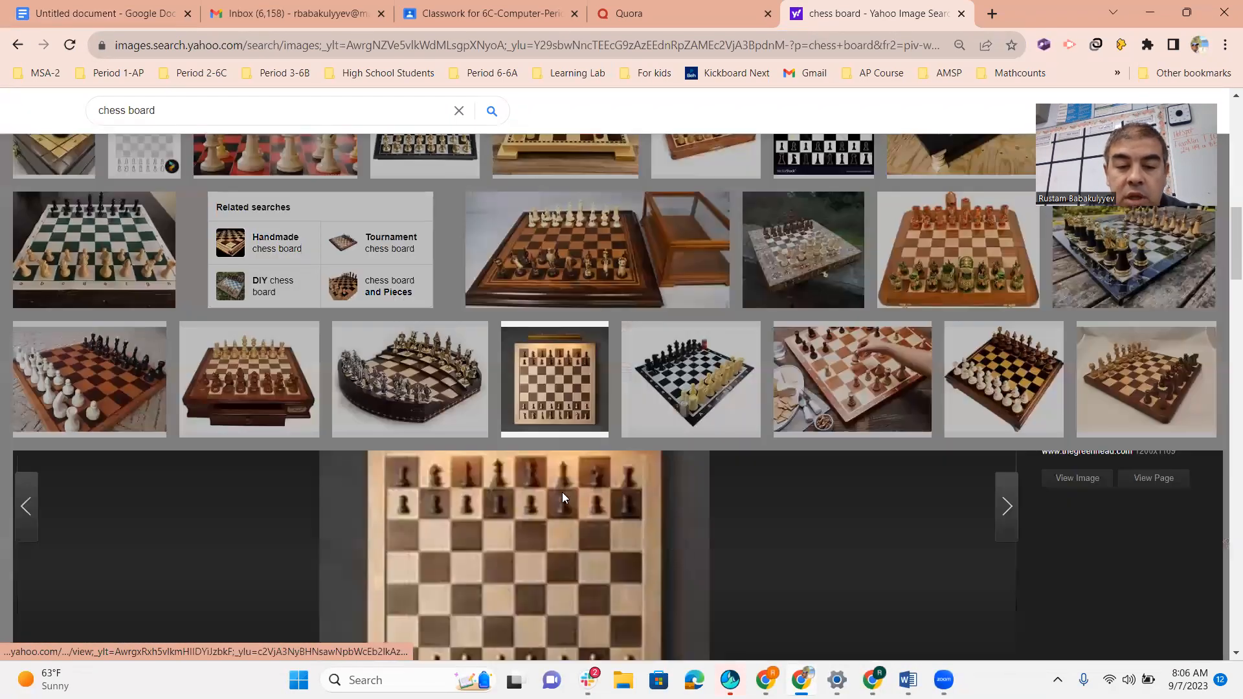
left_click(17, 45)
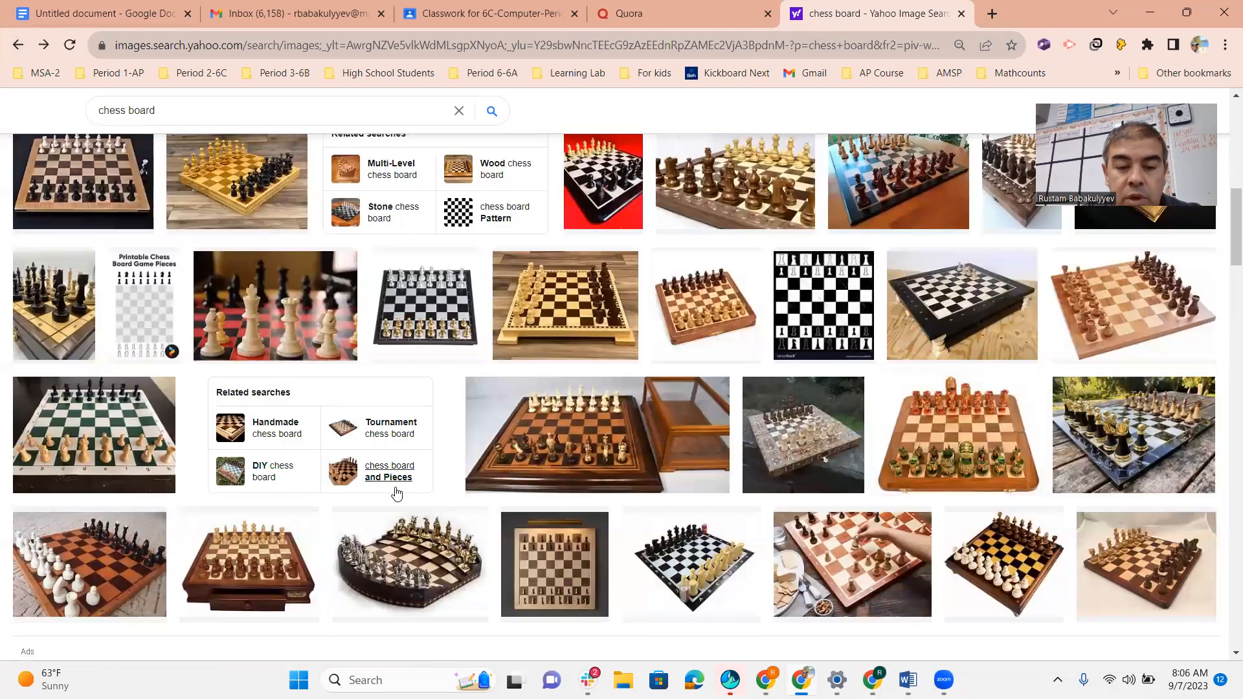
scroll(522, 481, "down", 2)
scroll(378, 470, "down", 7)
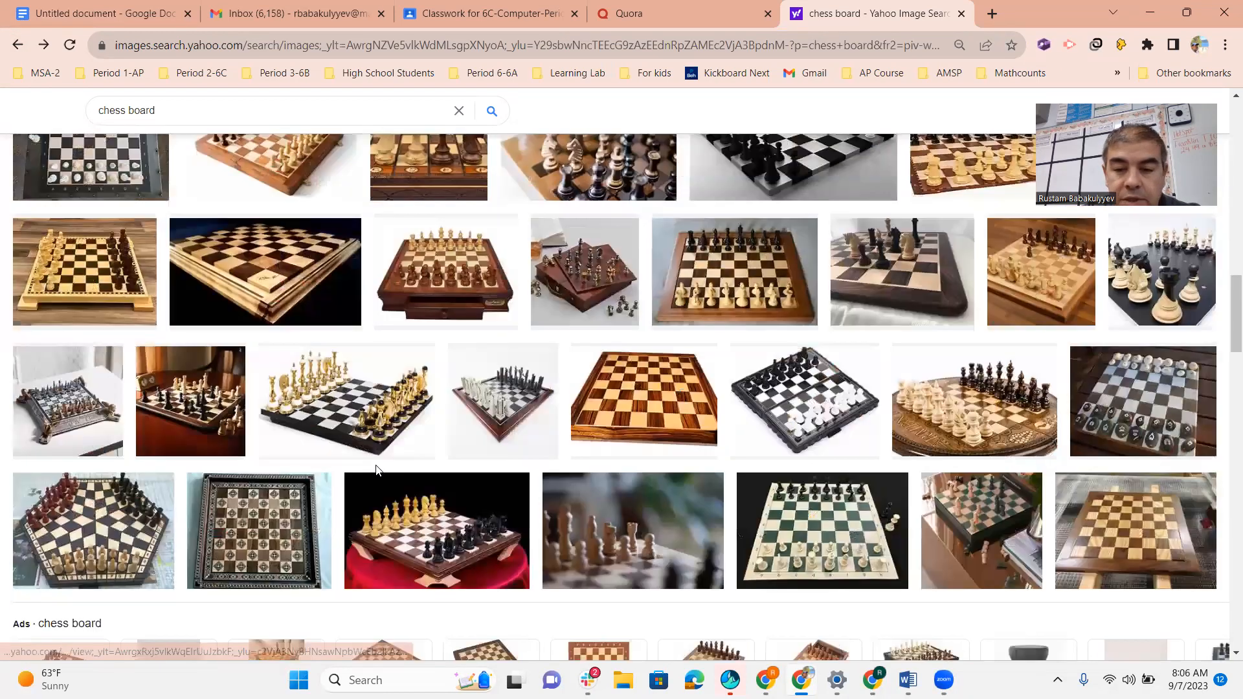
scroll(688, 513, "down", 5)
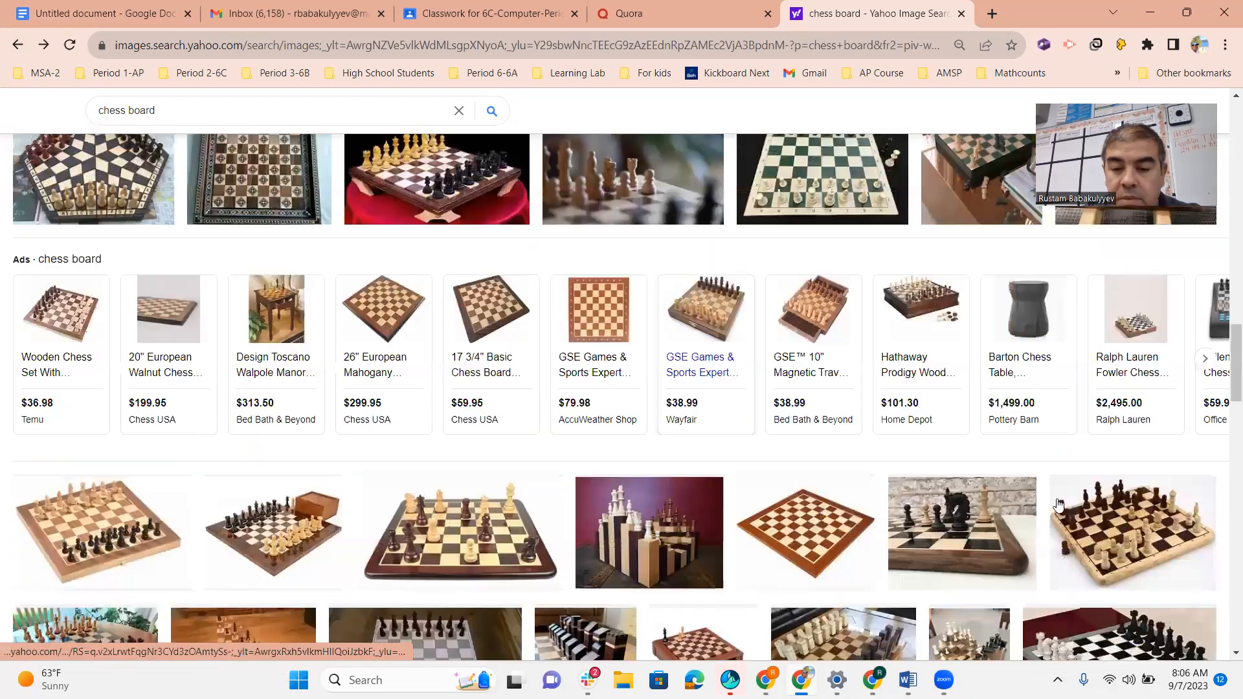
scroll(1146, 515, "down", 4)
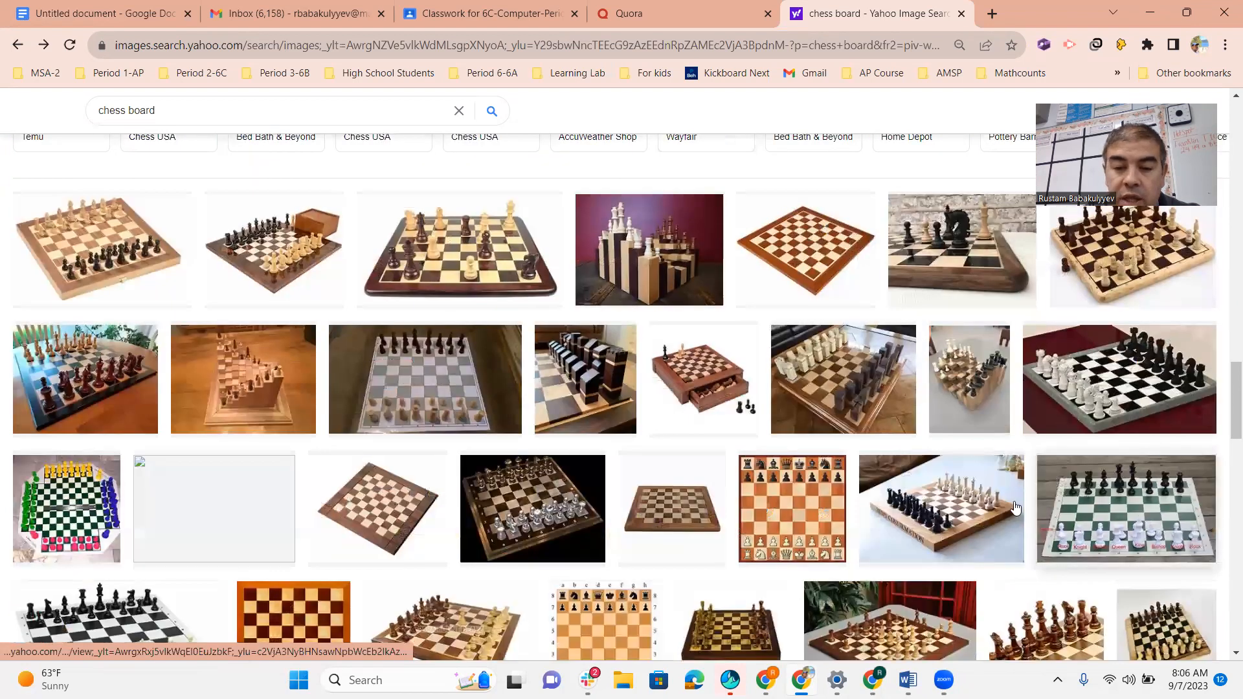
scroll(971, 494, "down", 3)
left_click(602, 404)
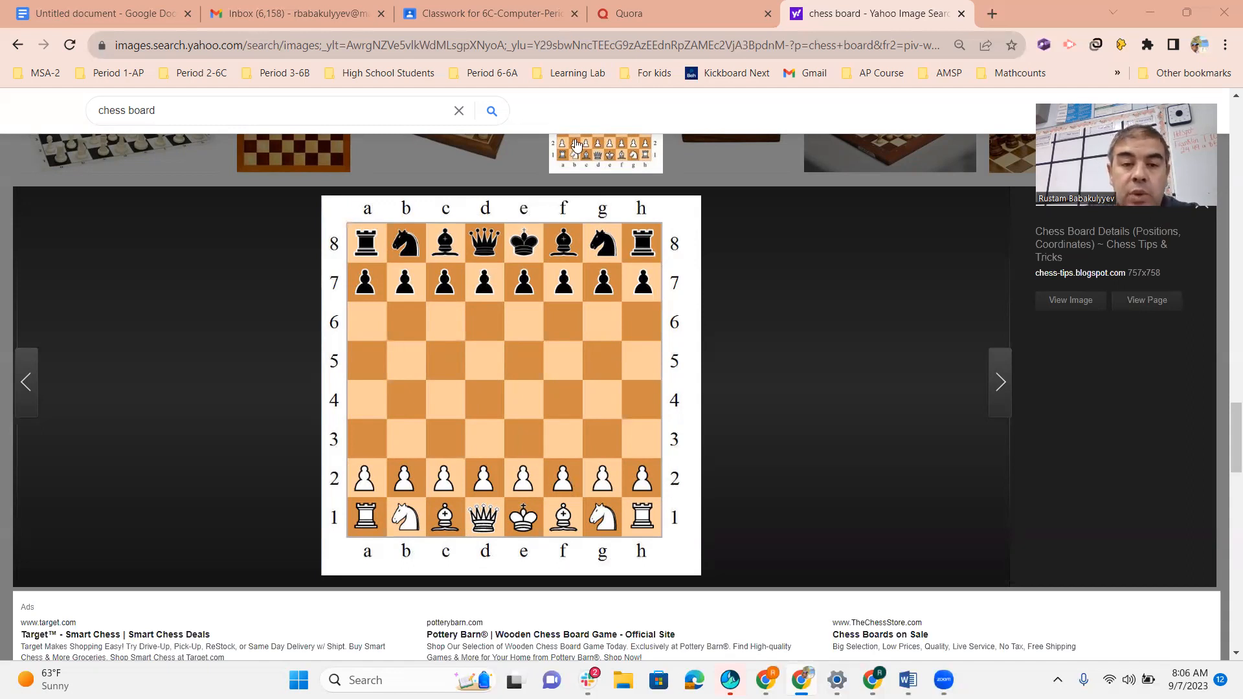
Step: Switch to the blank Google Docs document and insert a 10 x 10 table
left_click(491, 14)
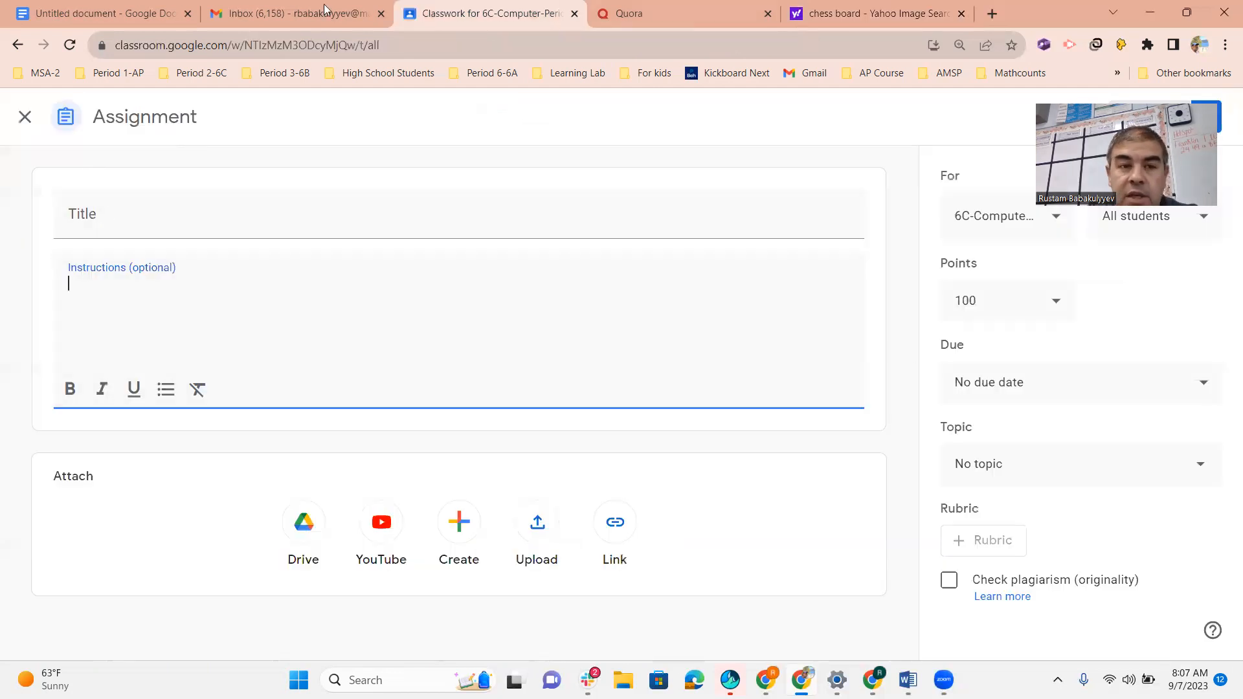
left_click(97, 13)
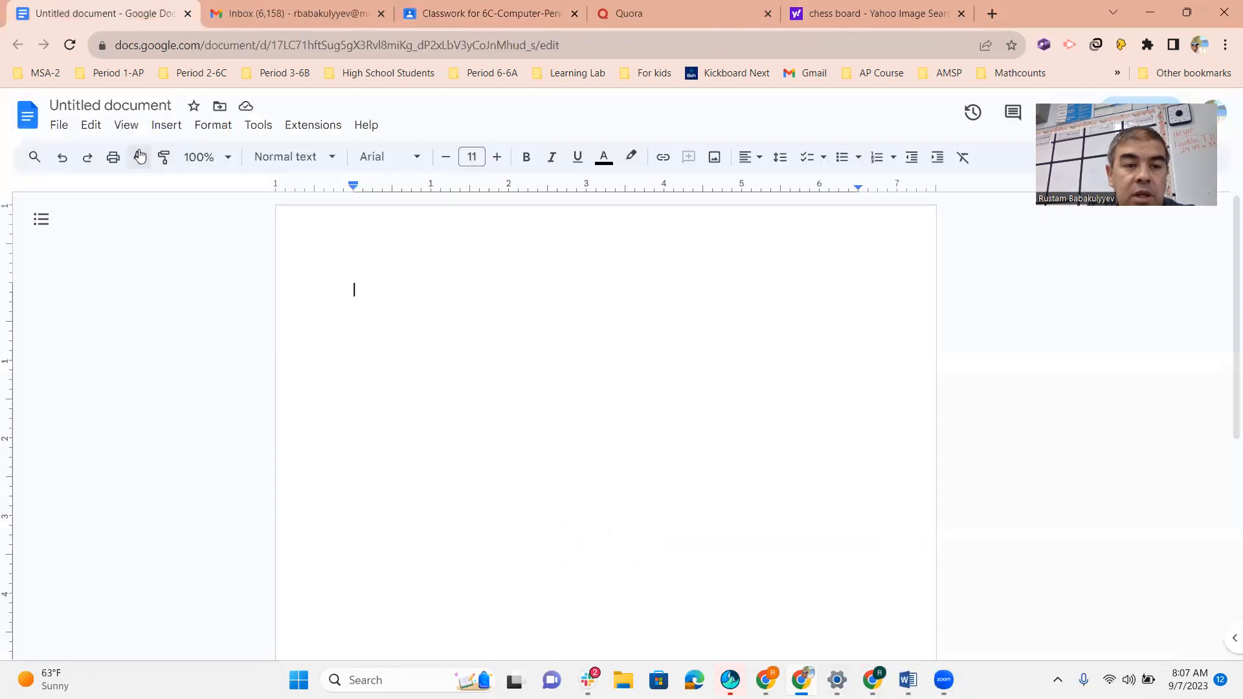
left_click(166, 129)
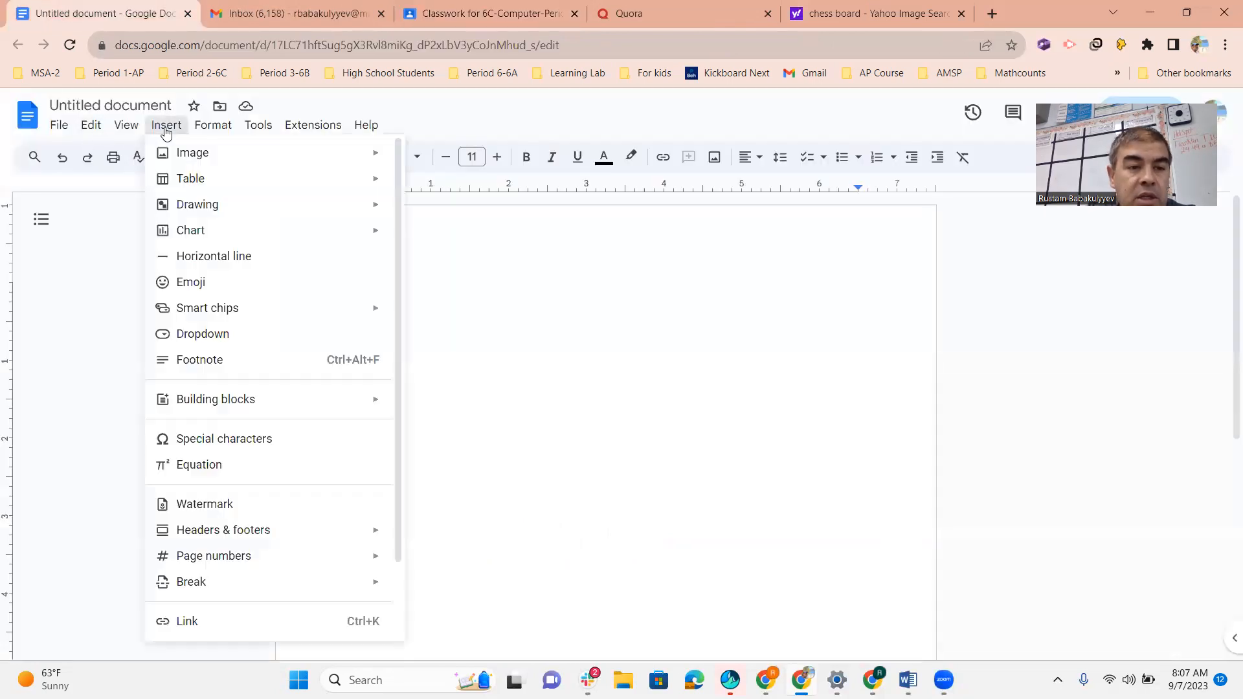
mouse_move(202, 157)
mouse_move(184, 180)
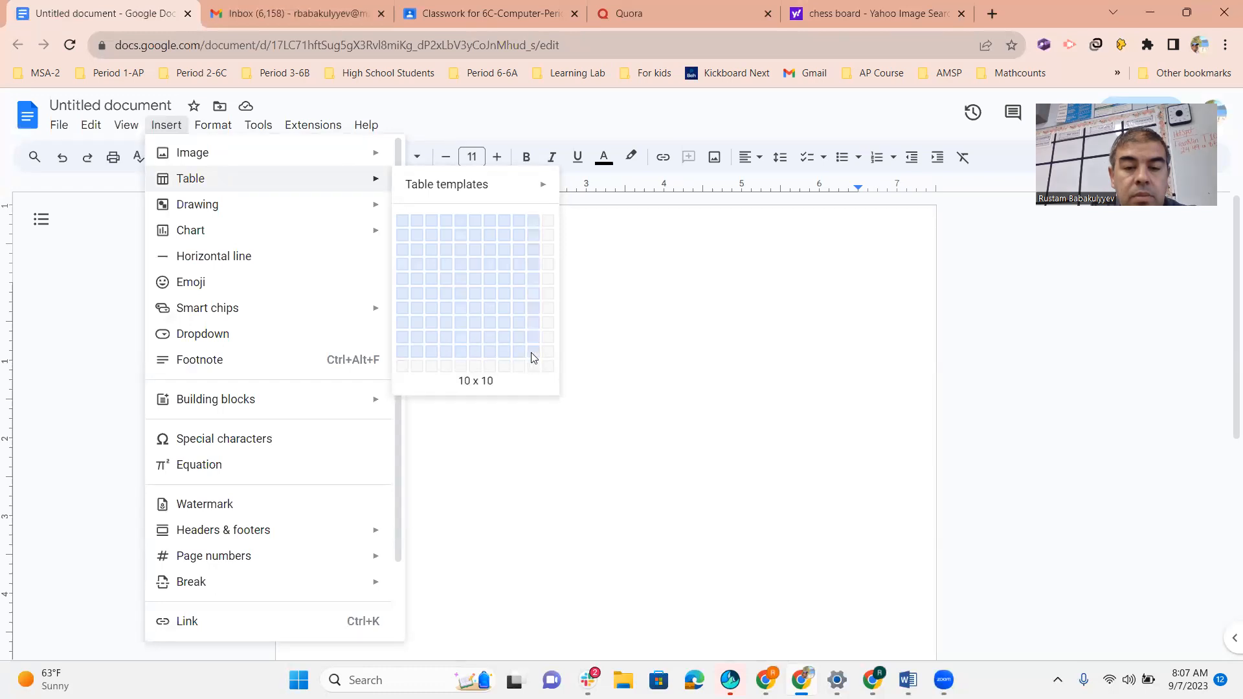
left_click(533, 358)
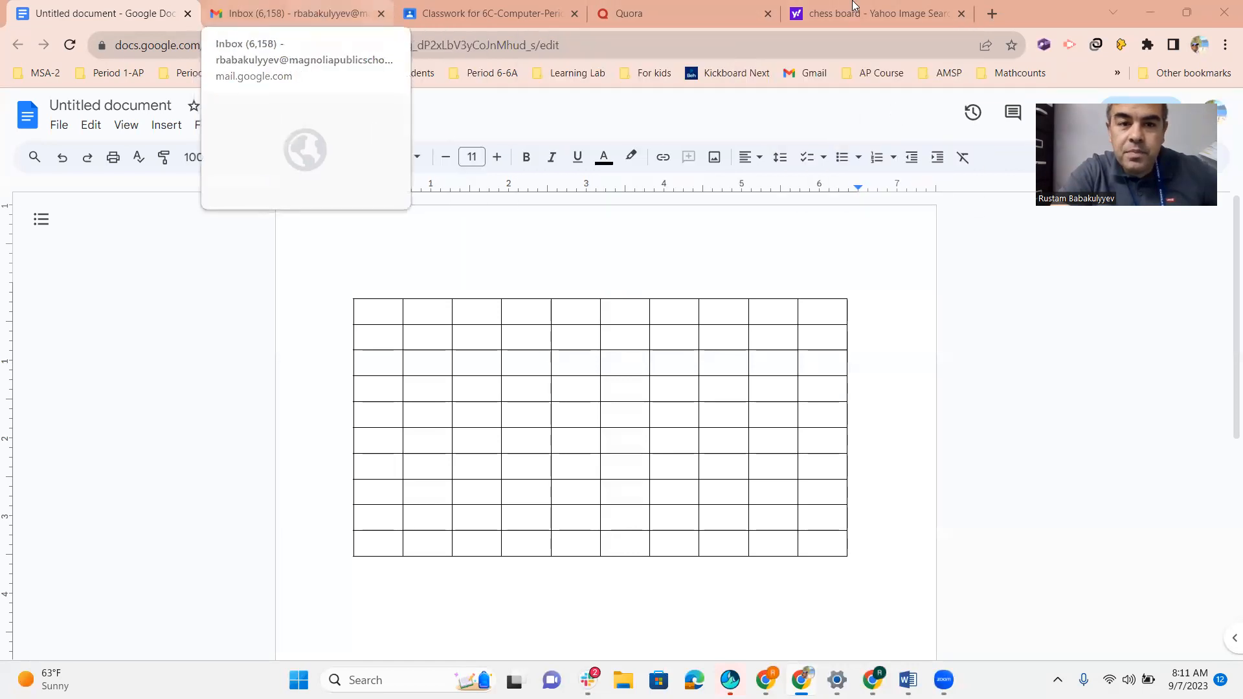
Step: Check the reference chess board diagram's squares and coordinate labels against the table, and return to the document
left_click(876, 14)
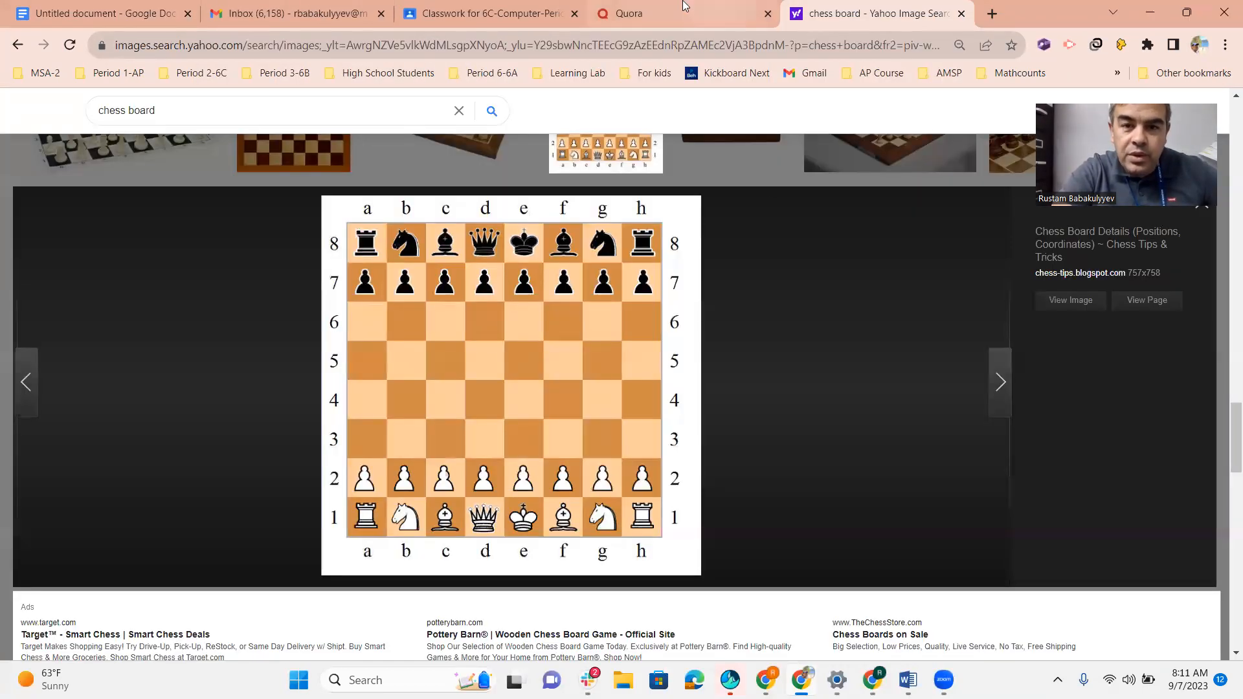
left_click(97, 14)
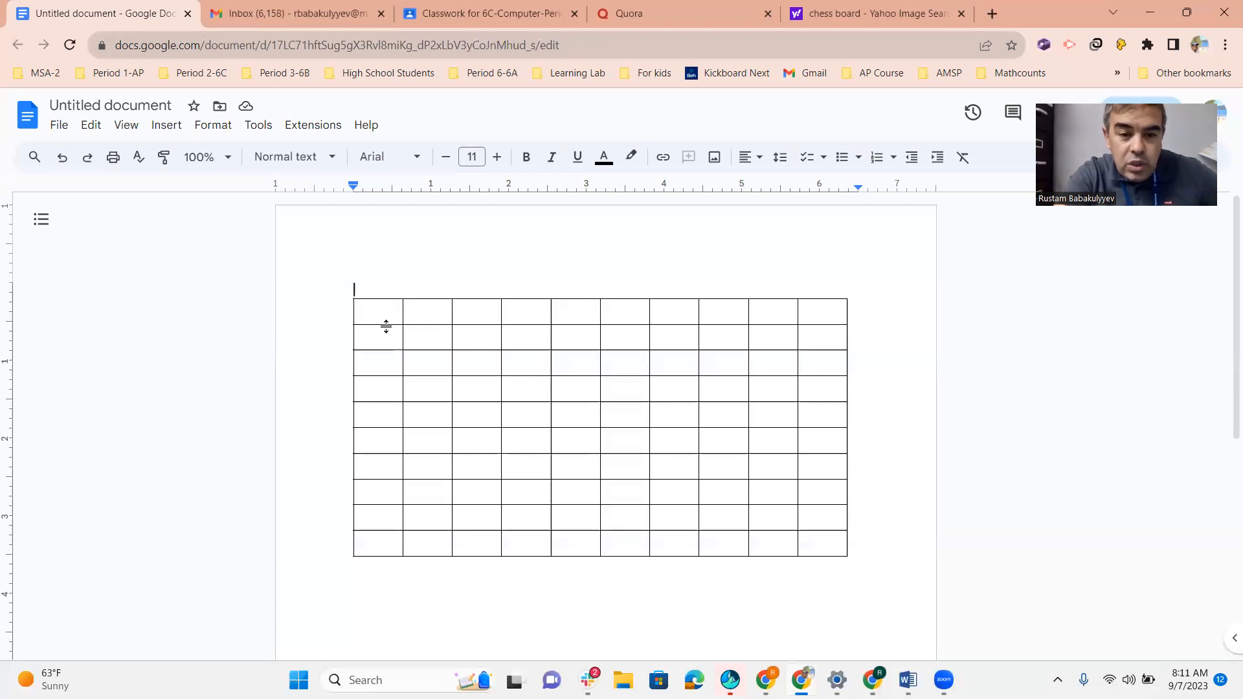
Step: Try to make the cells of the table's first two rows square by increasing each row's height individually
left_click_drag(386, 322, 387, 323)
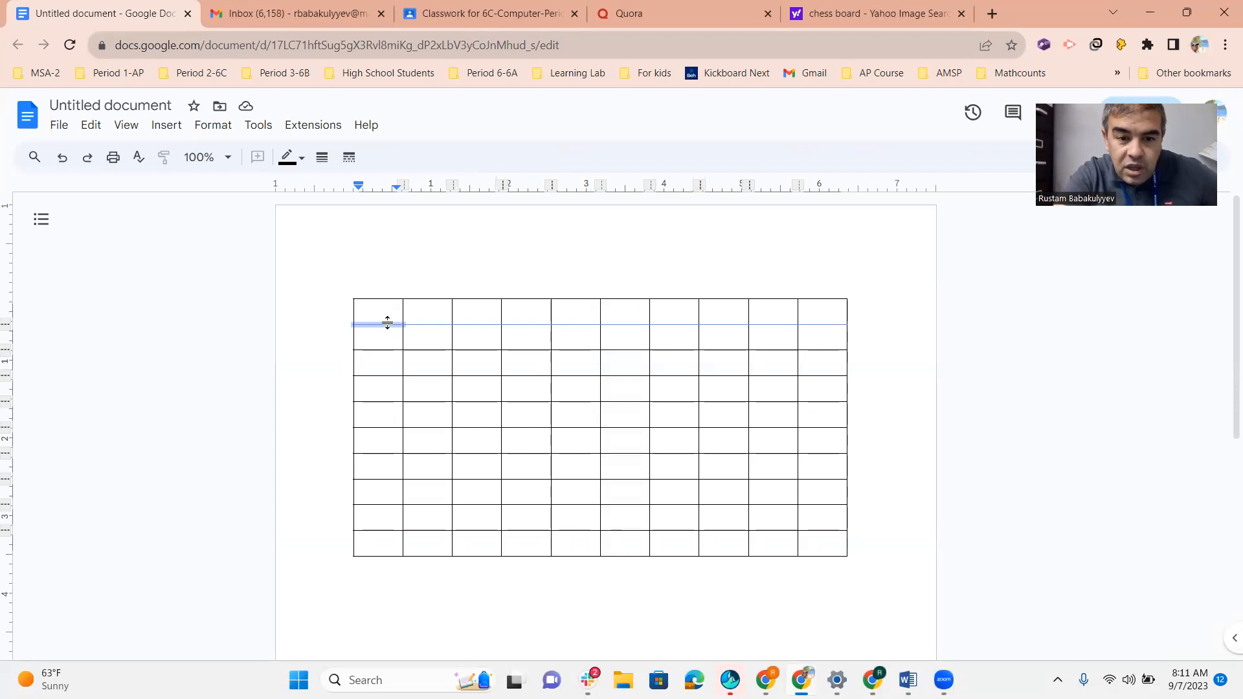
left_click(386, 326)
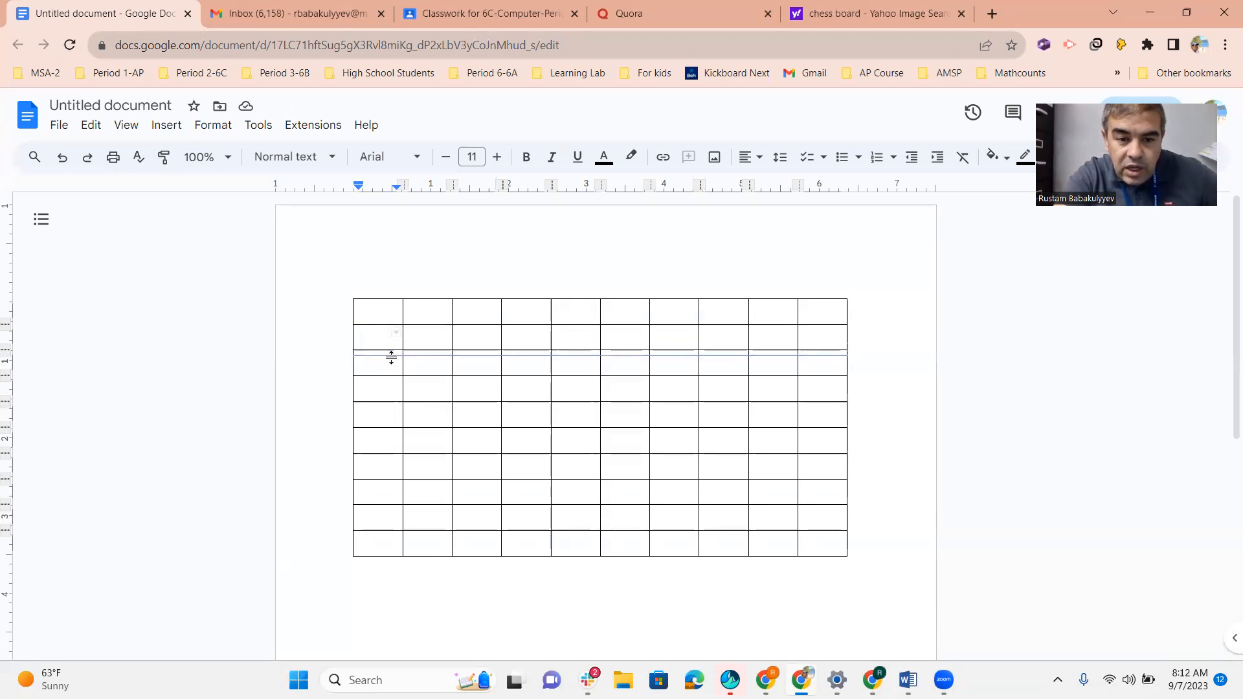
left_click_drag(391, 357, 391, 356)
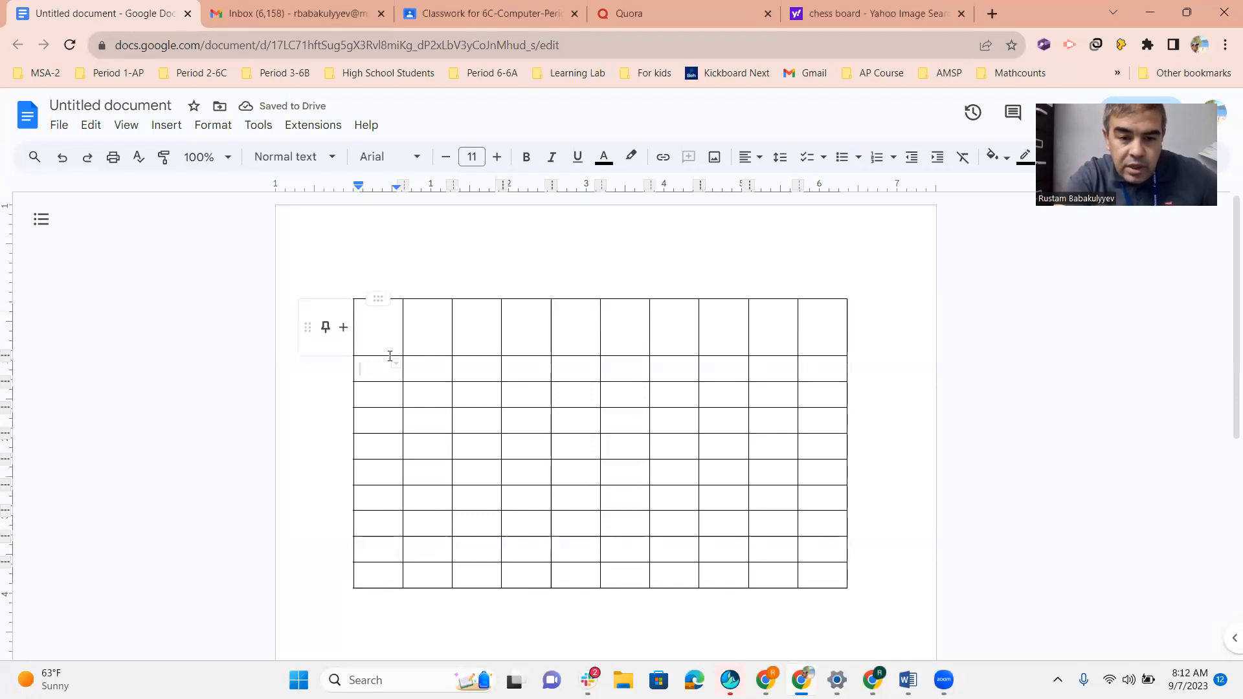
left_click_drag(387, 357, 388, 347)
left_click(391, 331)
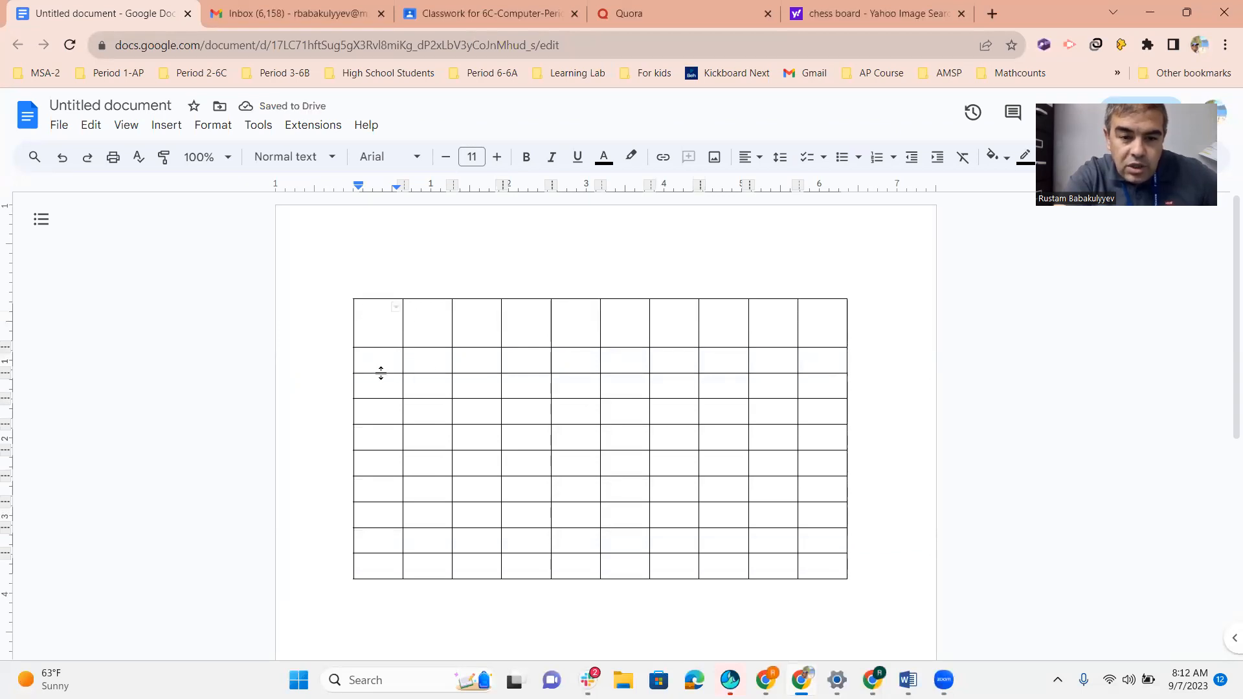
left_click_drag(382, 373, 389, 398)
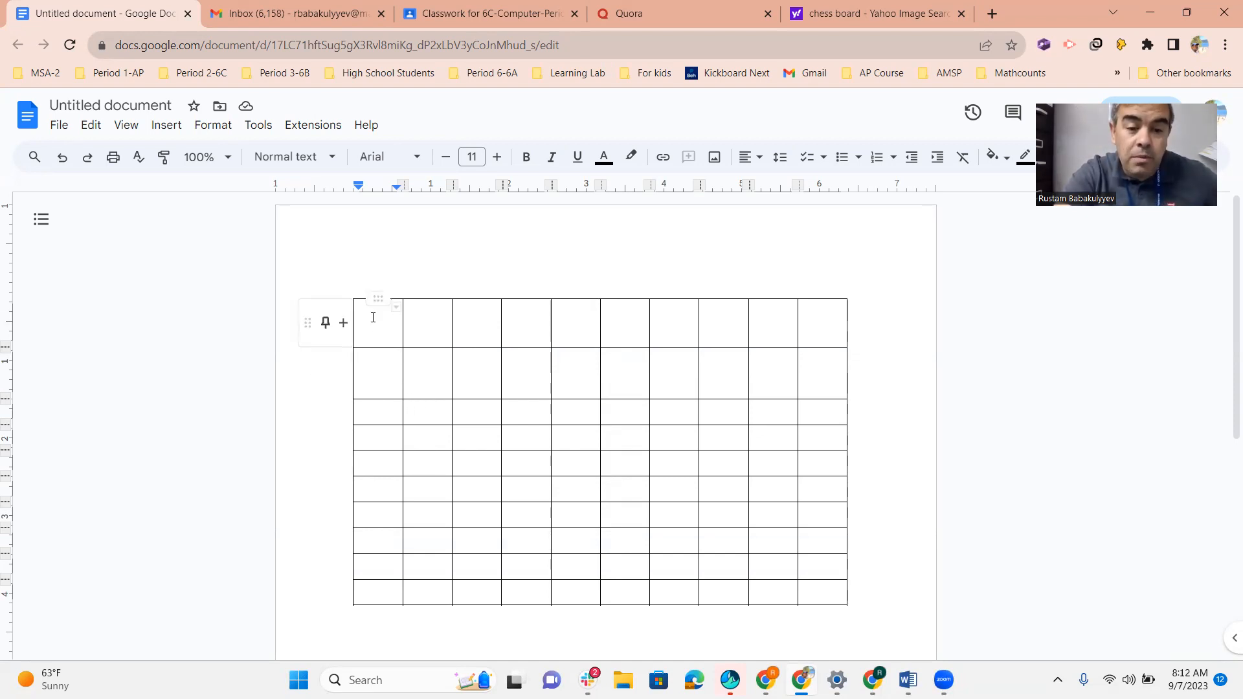
Step: Try to enlarge all rows together by selecting the whole table and increasing the third row's height
left_click_drag(373, 322, 528, 476)
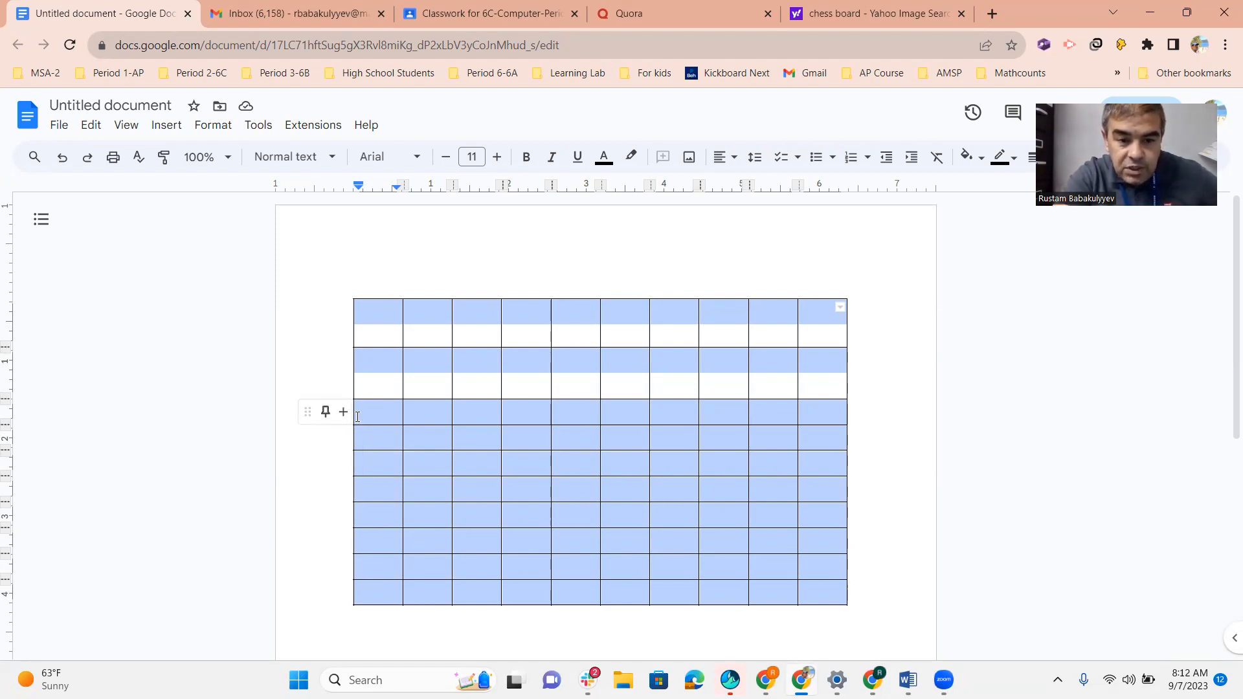
left_click_drag(377, 427, 379, 443)
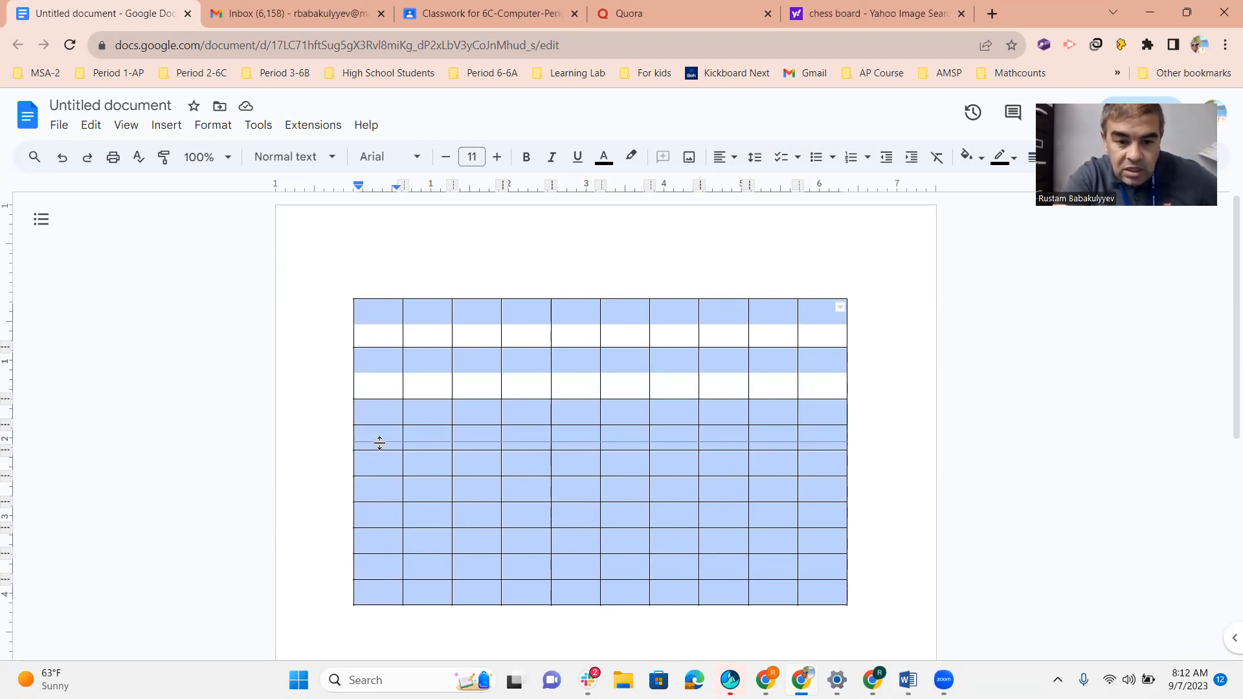
left_click_drag(380, 444, 379, 444)
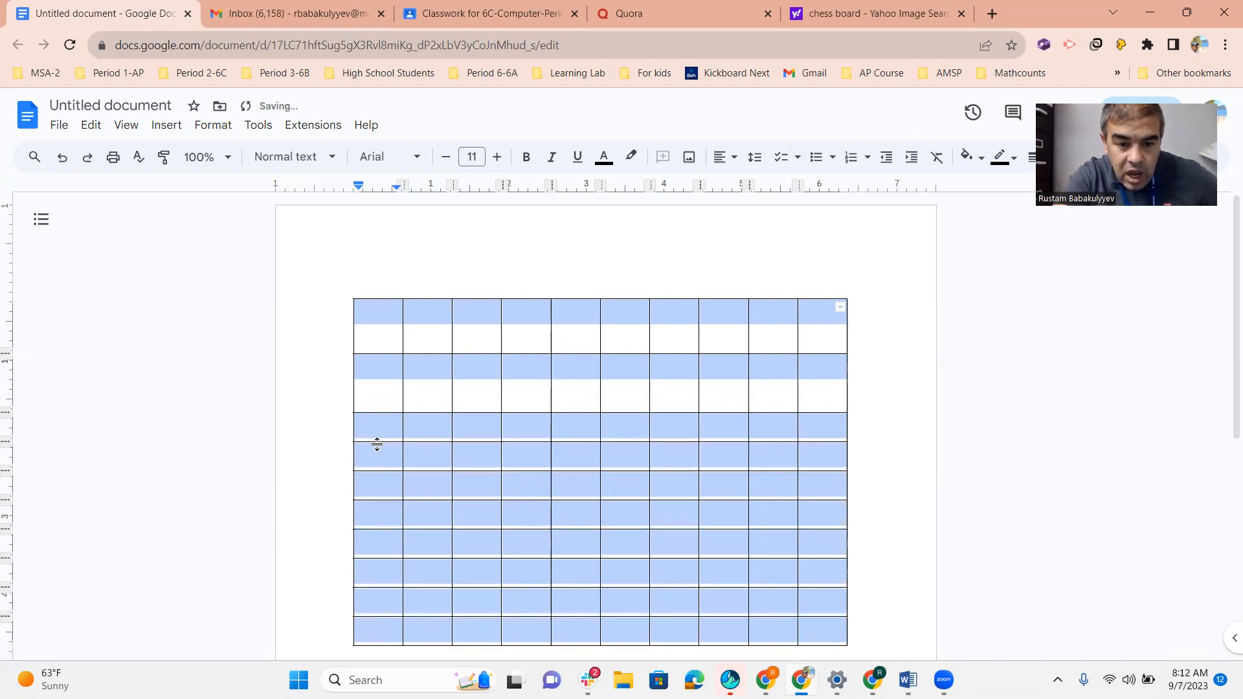
left_click(882, 416)
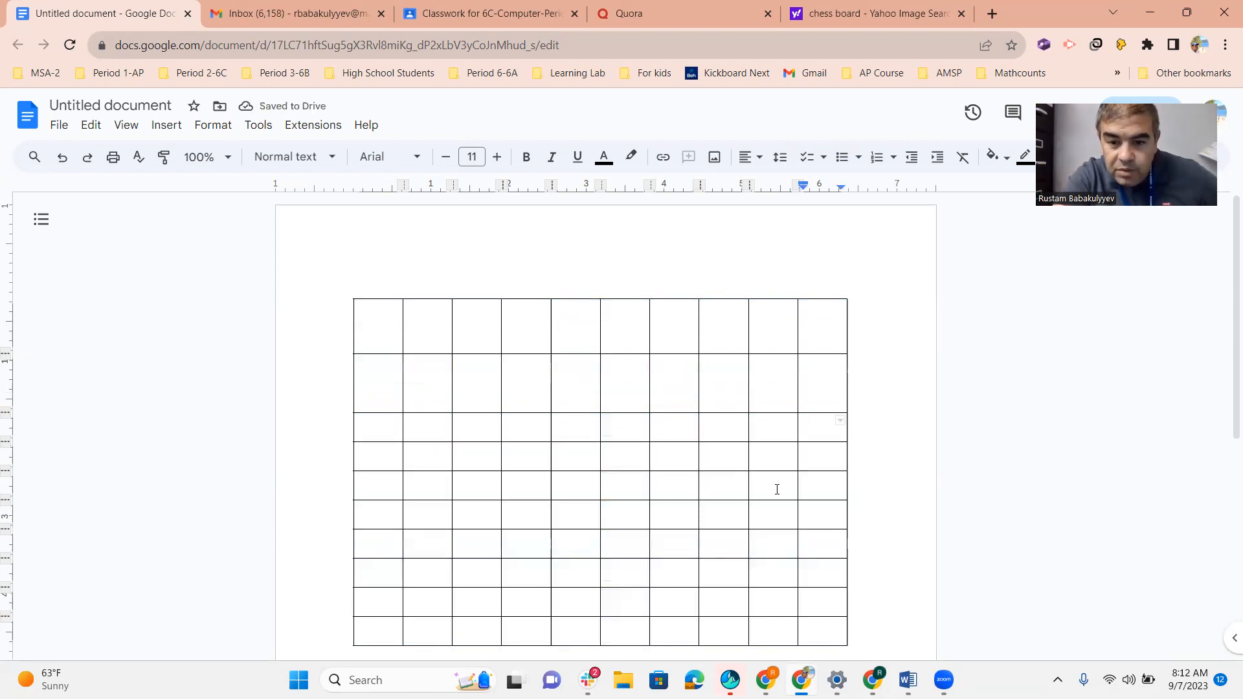
scroll(775, 490, "down", 4)
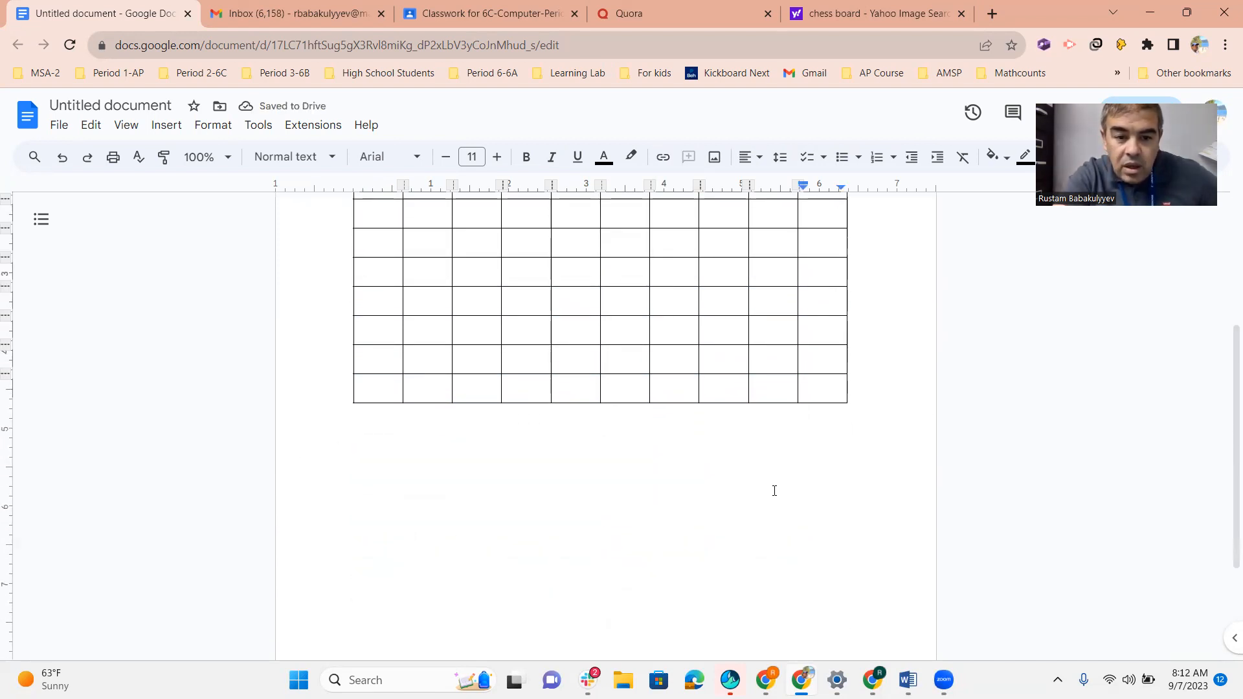
scroll(713, 484, "up", 4)
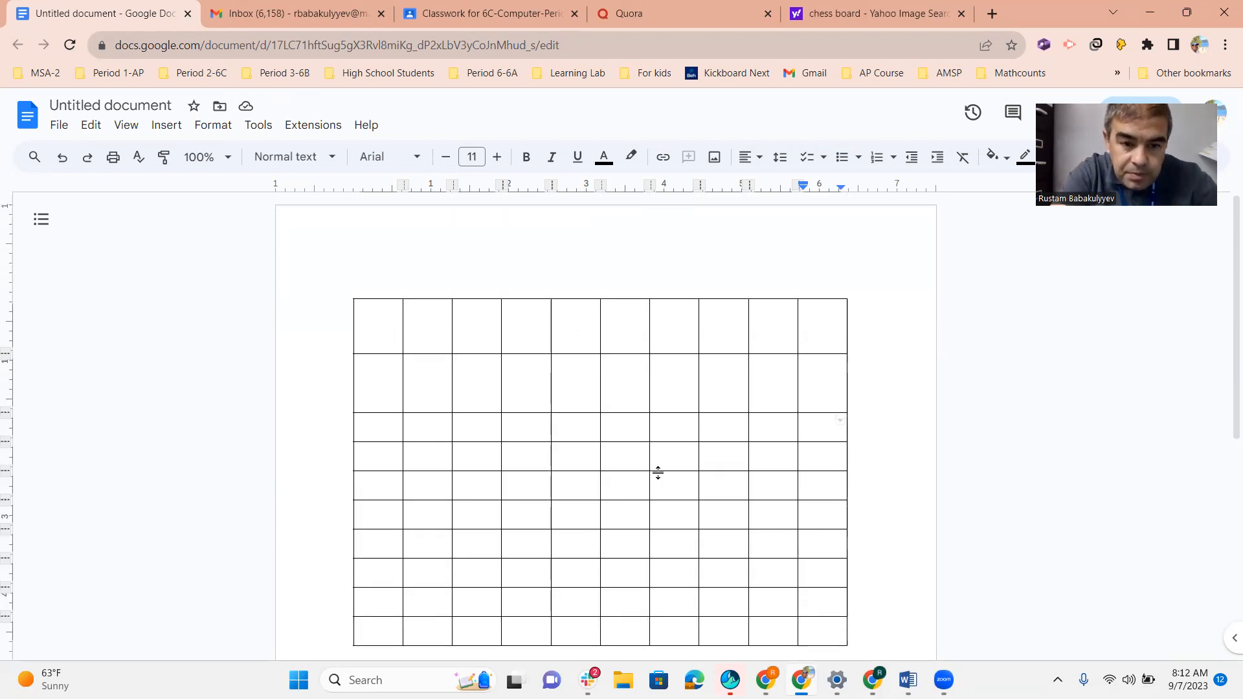
Step: Undo all row height changes made to the table
key("ctrl+z")
key("ctrl+z")
key("ctrl+z")
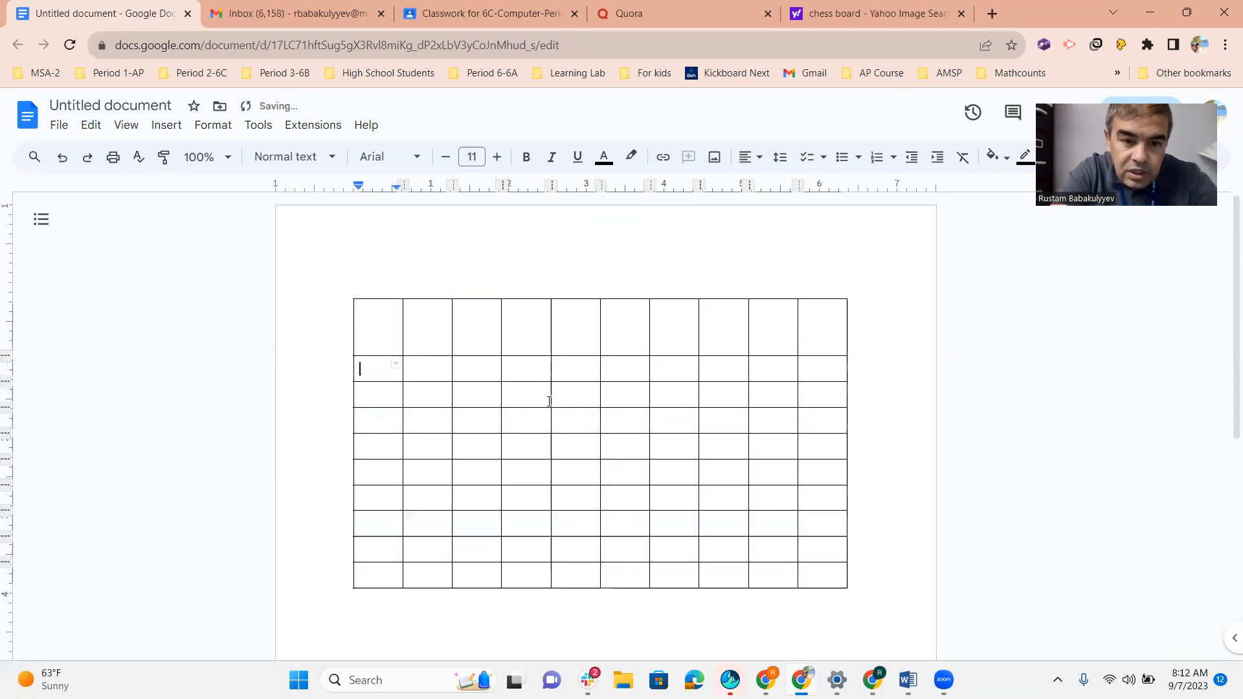
key("ctrl+z")
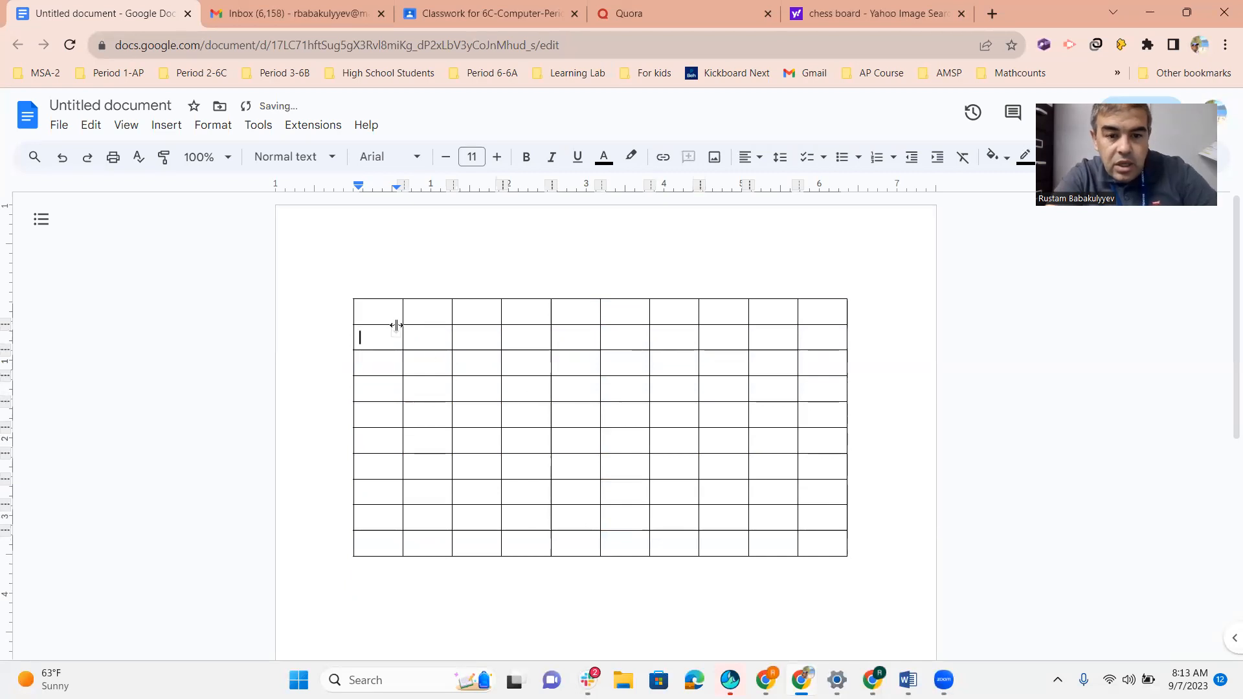
Step: Select all table cells and increase every row's height equally to about 0.6 inch so the cells are nearly square
left_click_drag(369, 302, 814, 558)
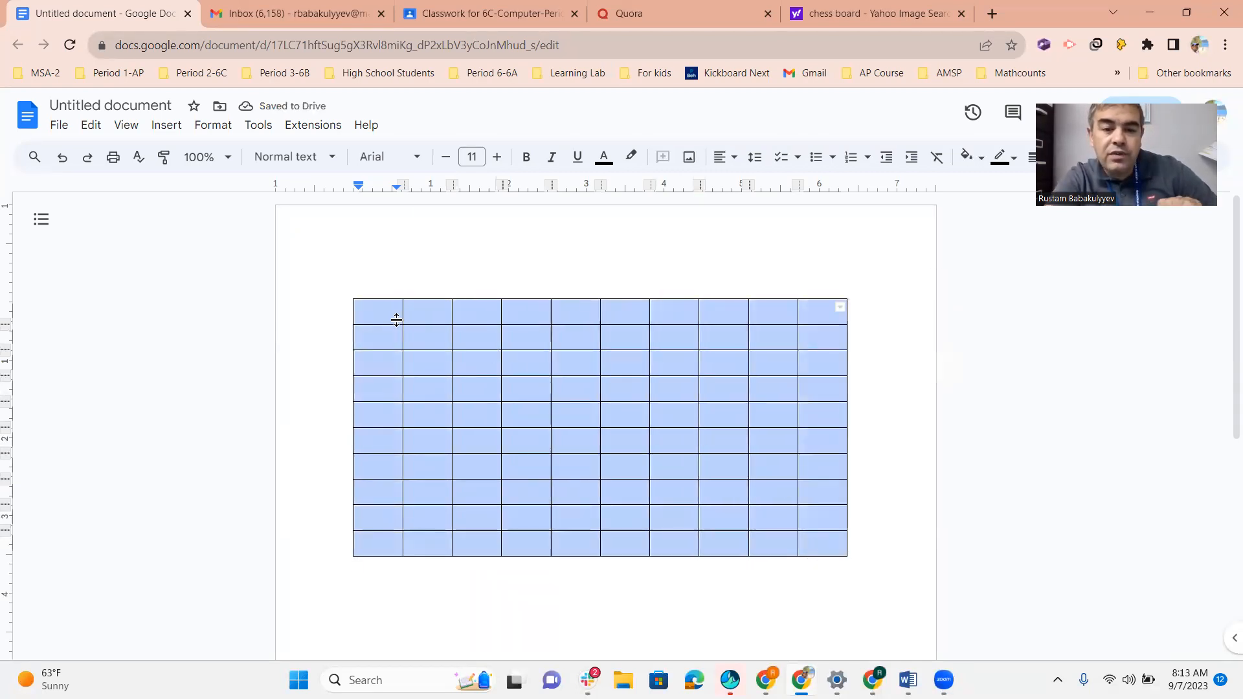
left_click_drag(383, 324, 394, 345)
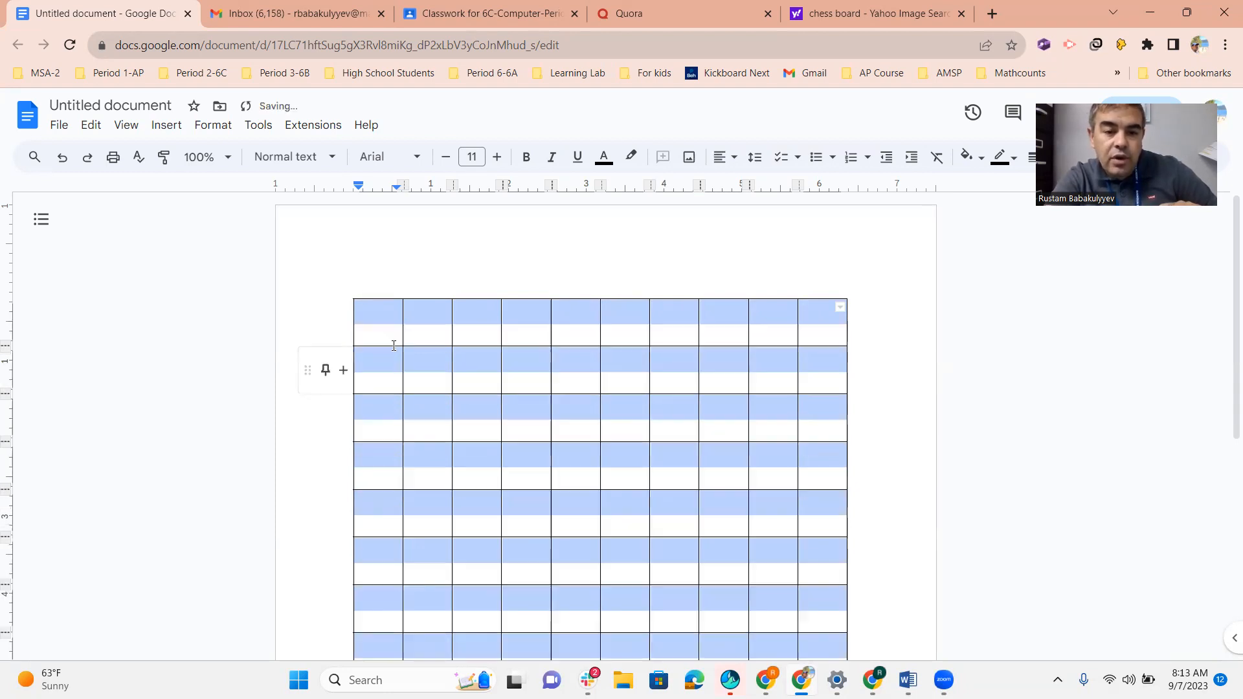
Step: Following the reference image, label the second to ninth cells of the table's first row with the letters a to h
left_click(849, 441)
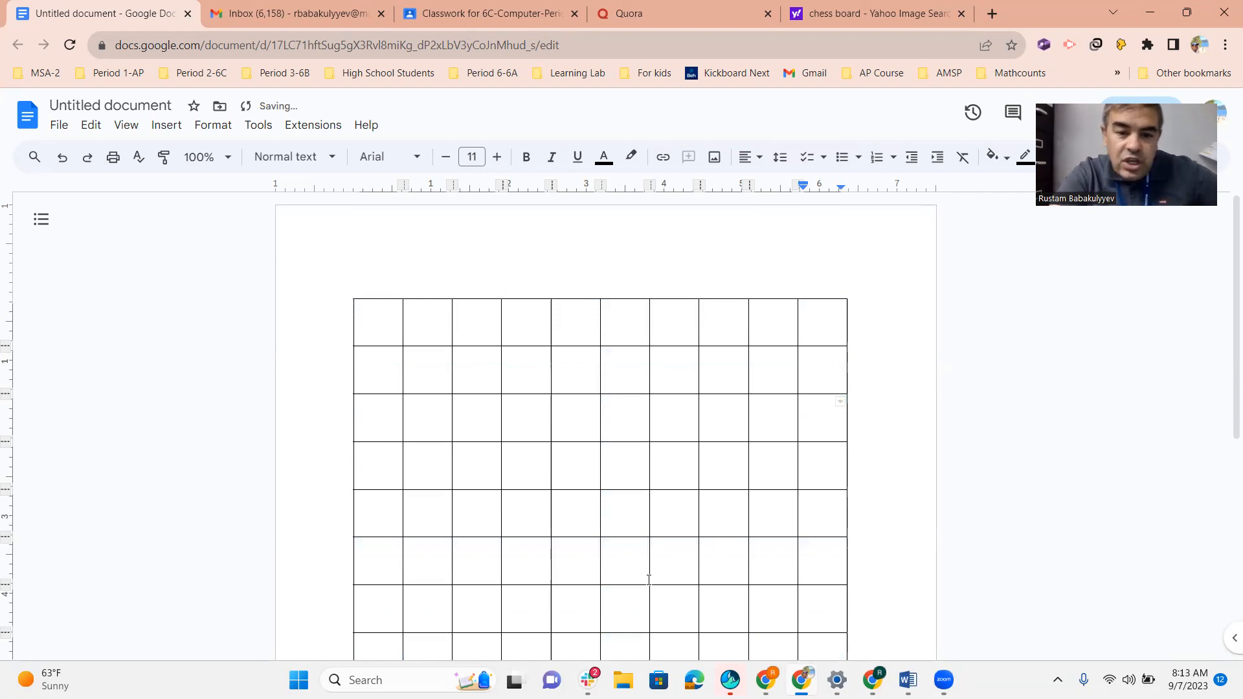
scroll(491, 583, "down", 1)
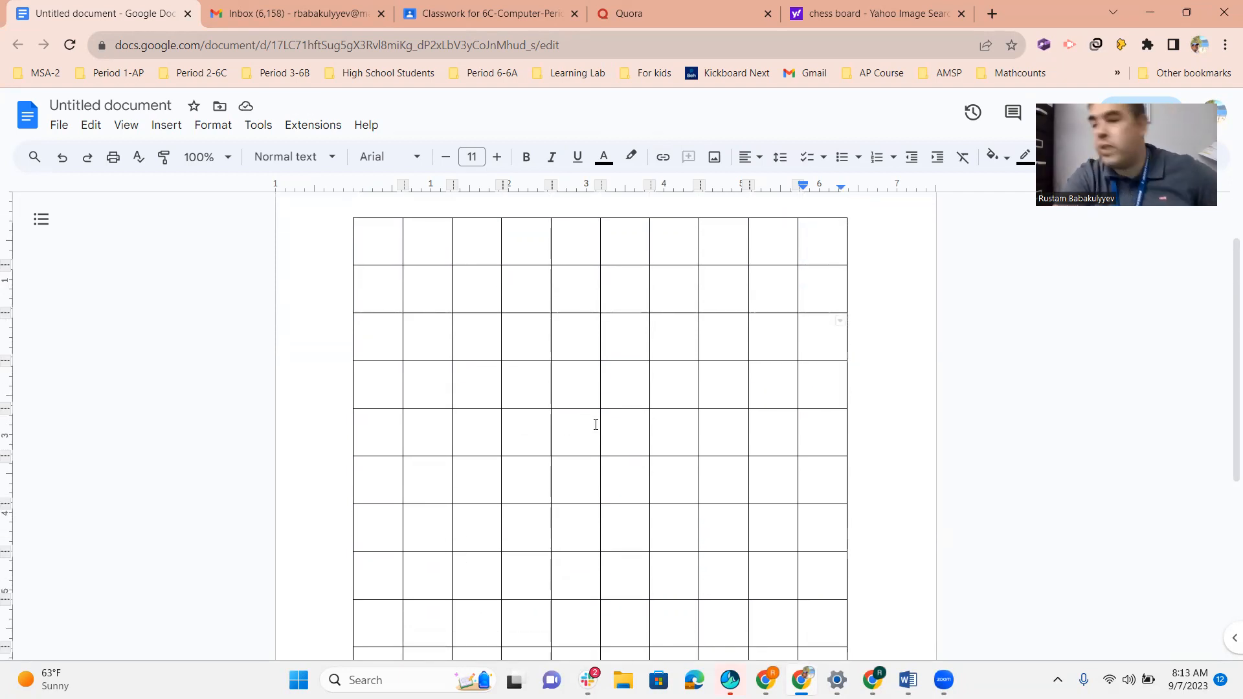
left_click(872, 14)
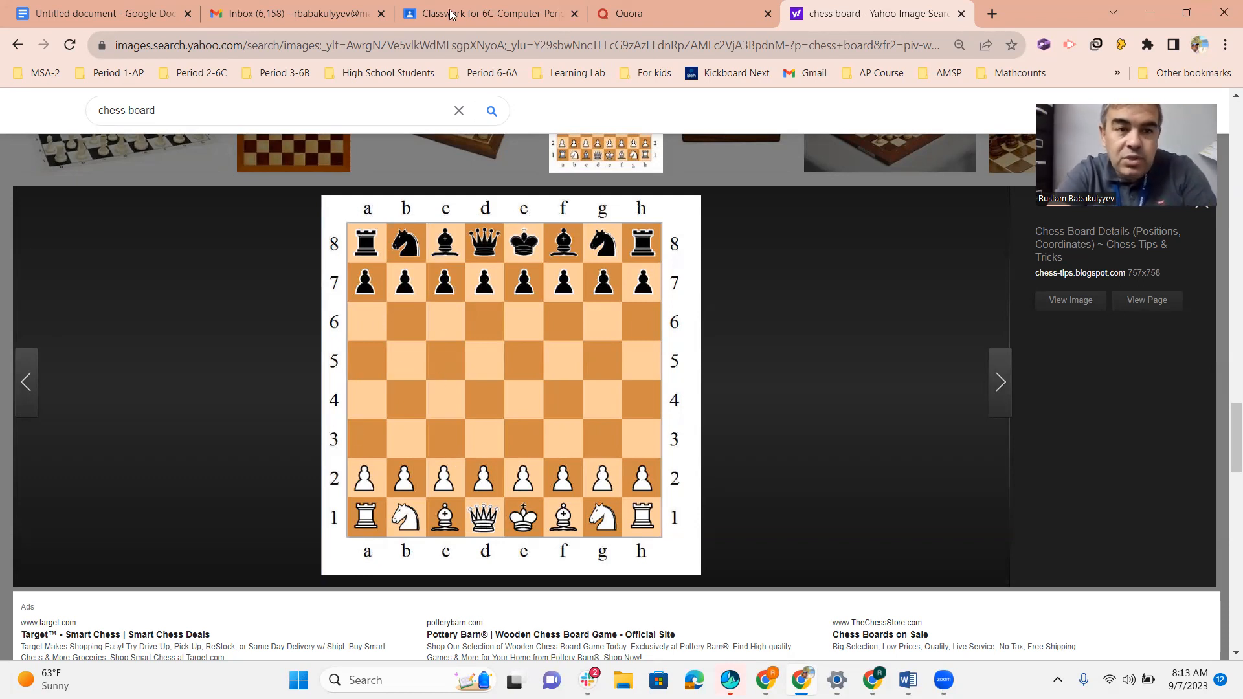
left_click(103, 13)
left_click(419, 237)
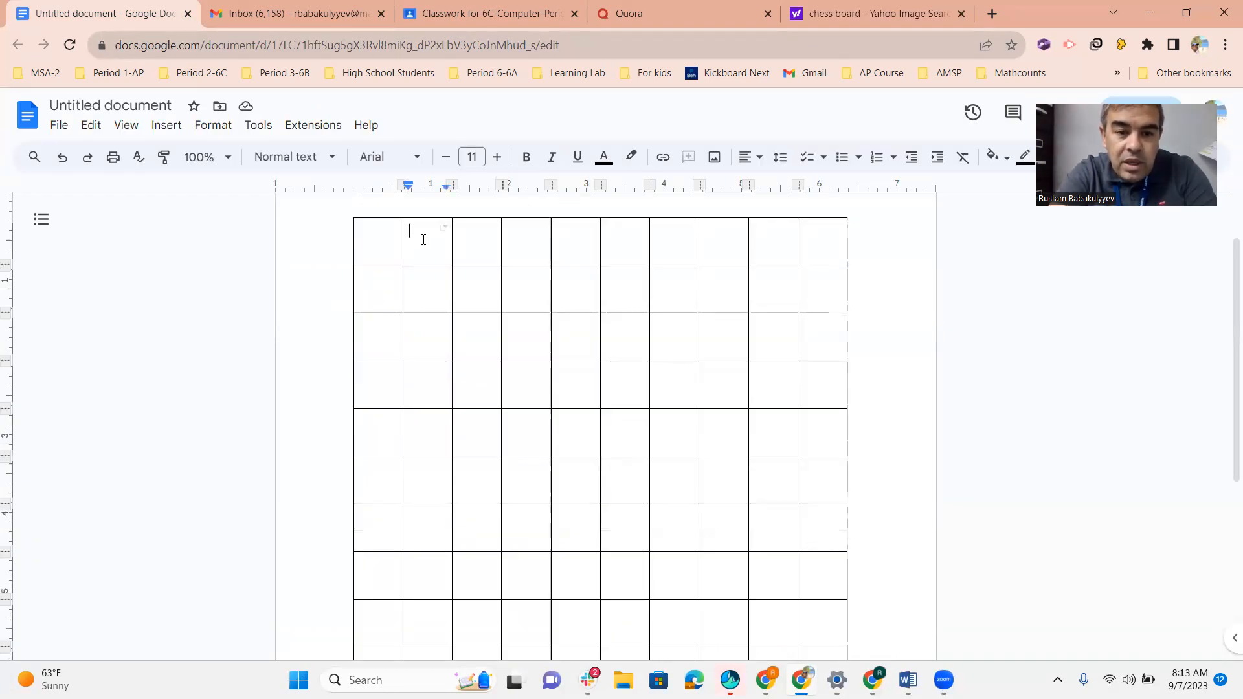
type("a")
left_click(479, 240)
type("b")
left_click(520, 249)
type("c")
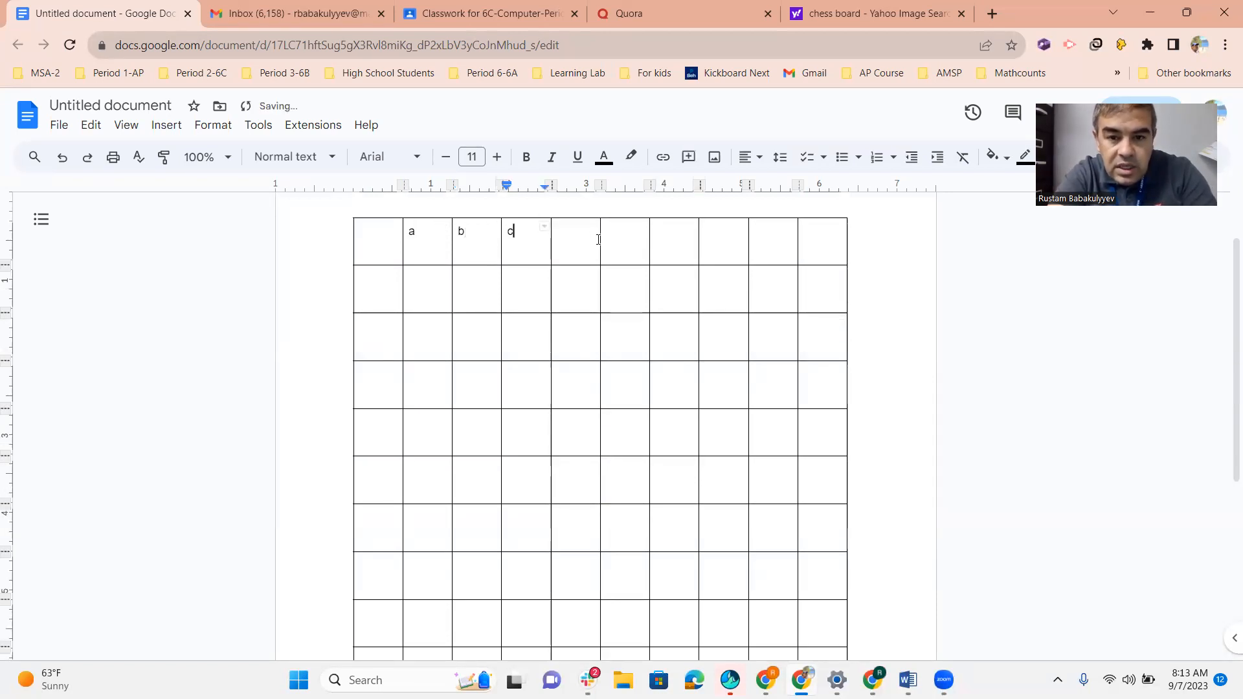
double_click(583, 240)
type("d")
left_click(616, 235)
type("e")
left_click(667, 242)
type("f")
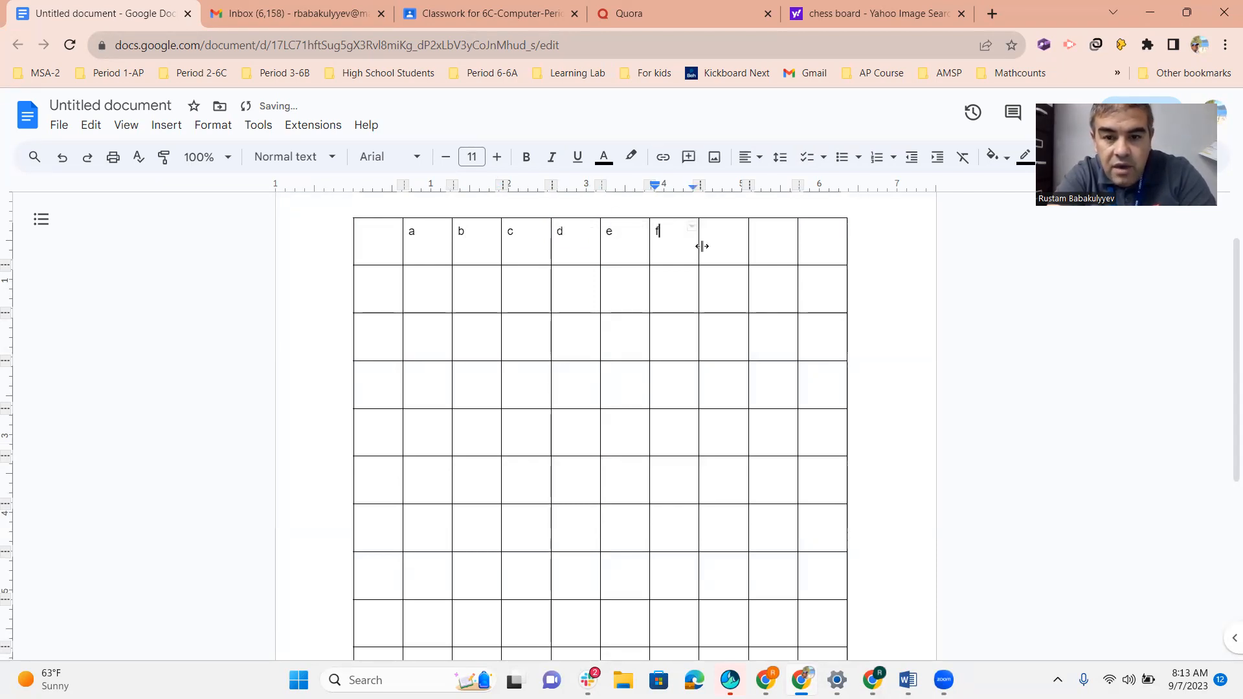
left_click(714, 242)
type("g")
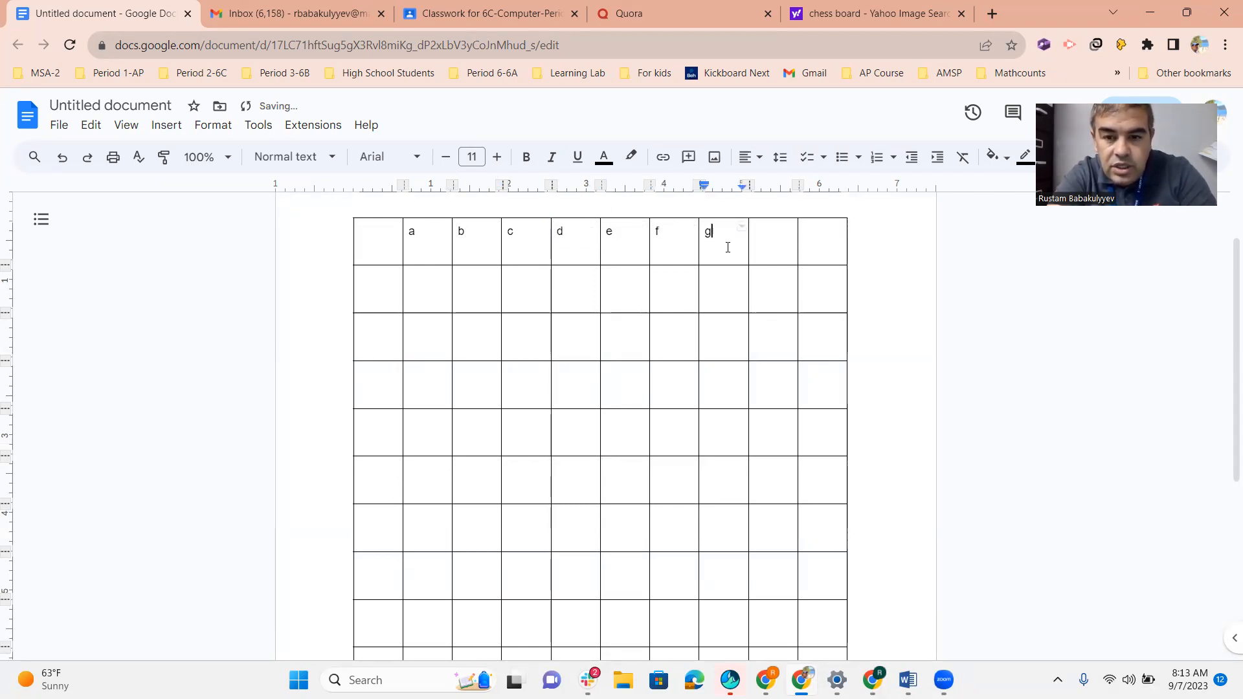
left_click(768, 243)
type("h")
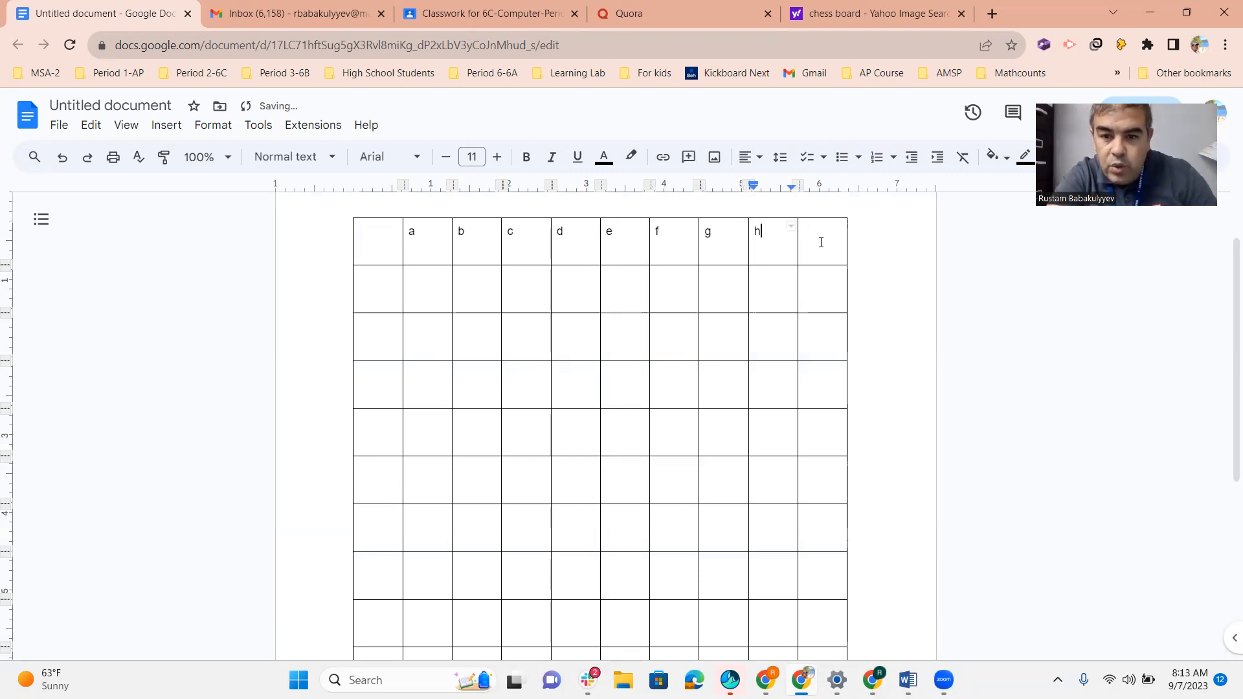
Step: Compare the table's empty corner cells and bottom row with the chess board reference image
left_click(373, 251)
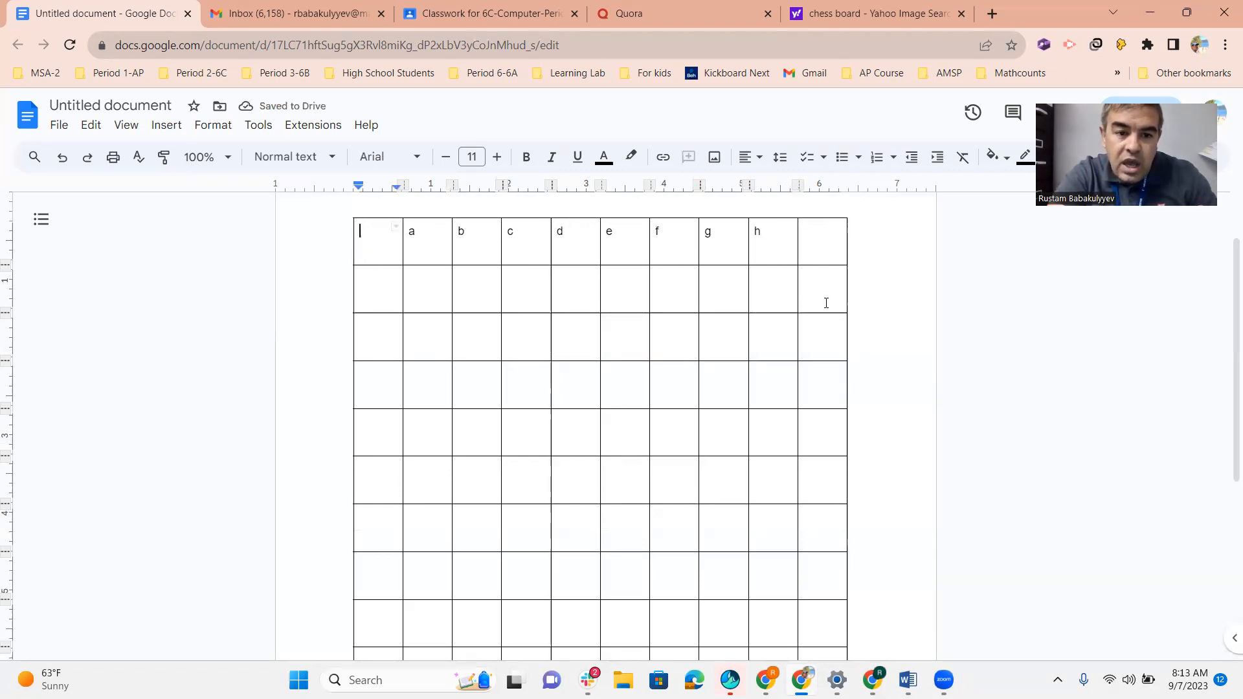
left_click(810, 242)
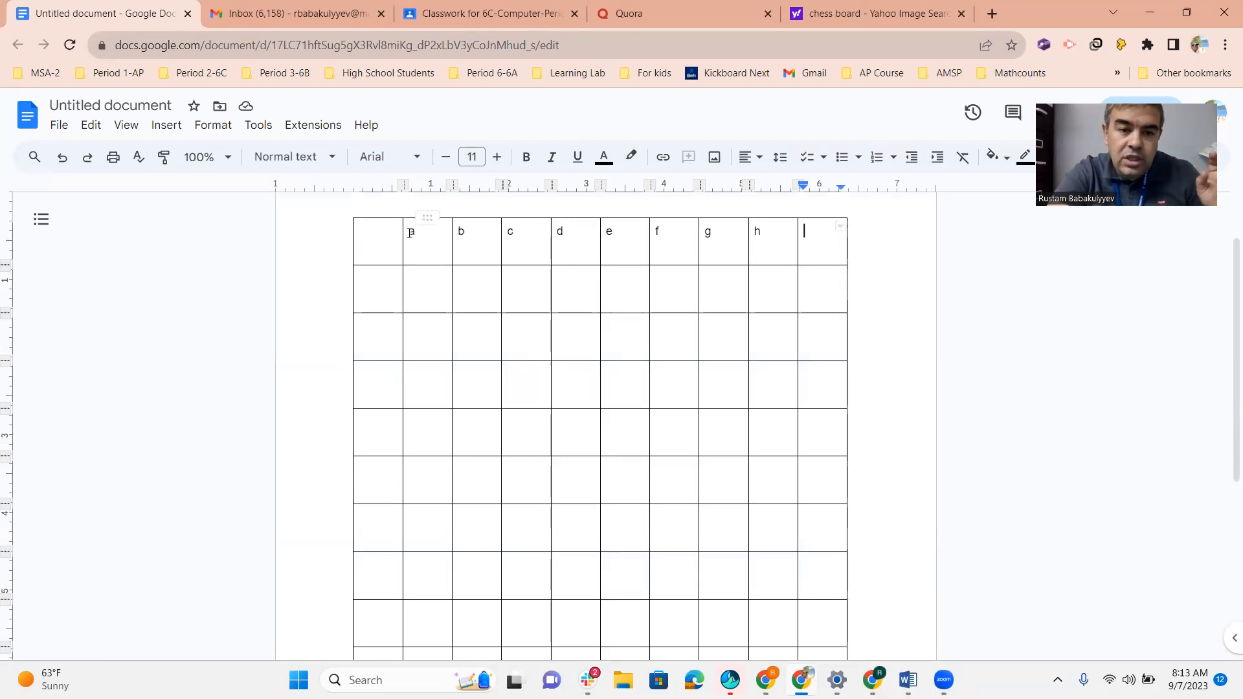
left_click(849, 5)
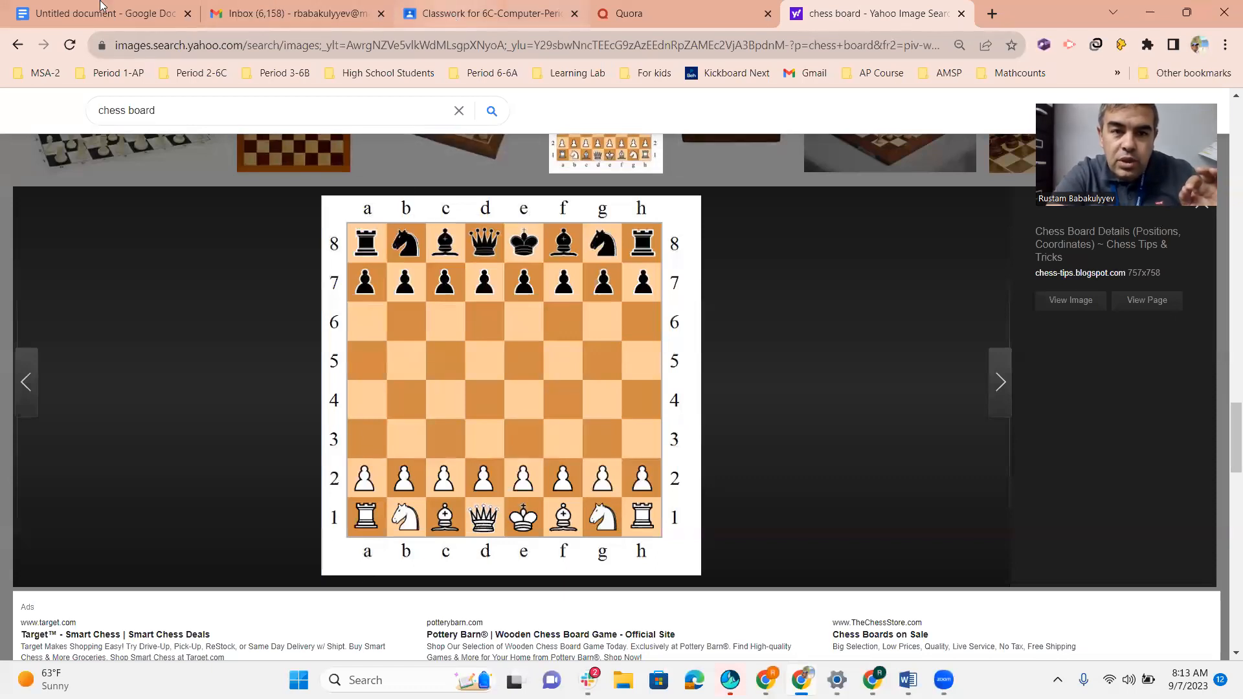
left_click(69, 12)
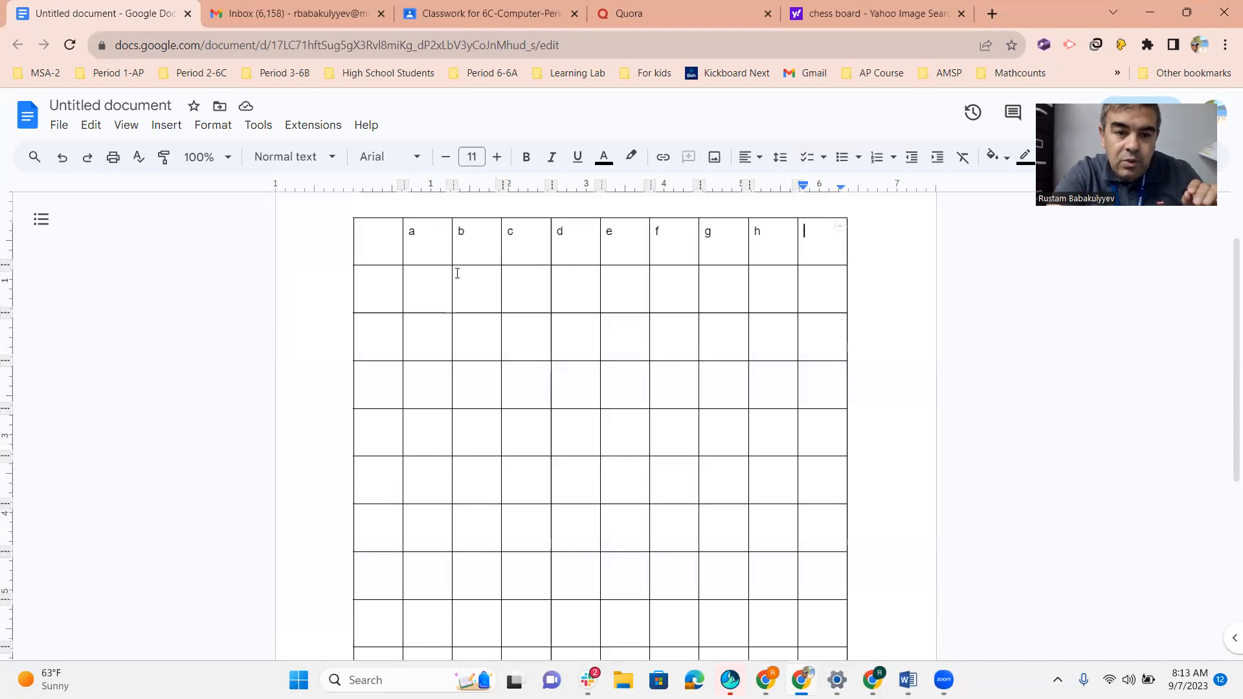
scroll(421, 615, "down", 2)
left_click(427, 599)
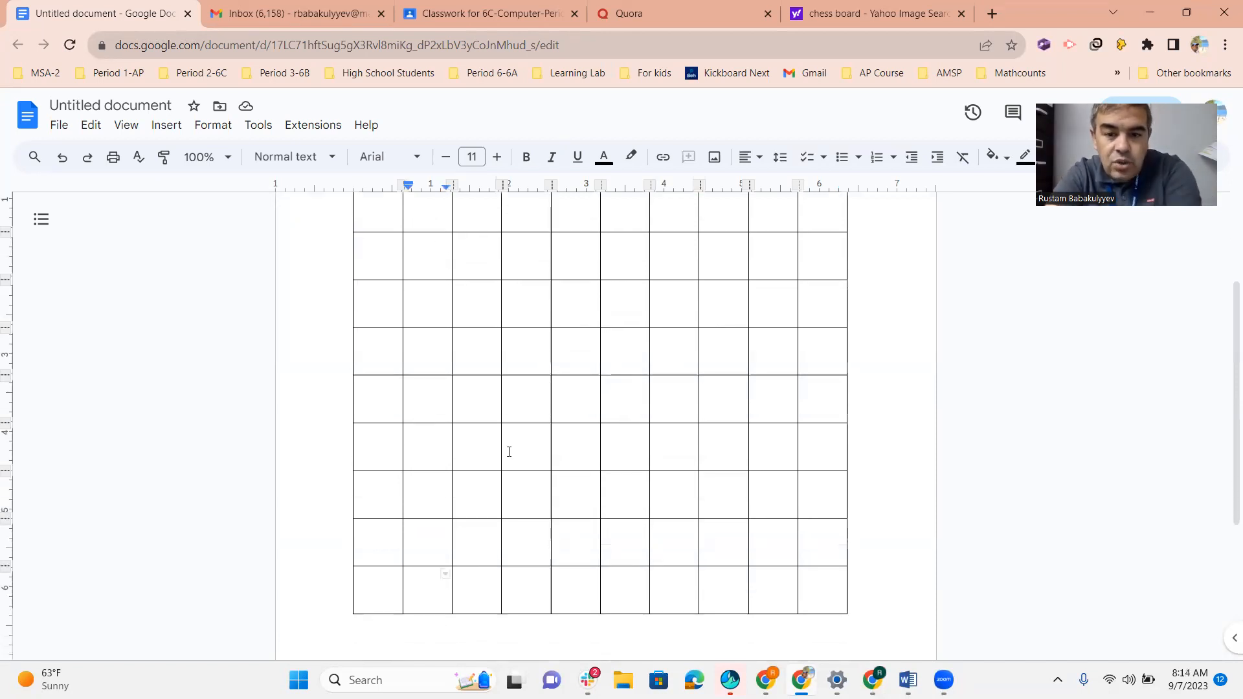
scroll(466, 388, "up", 2)
Step: Copy the letters a to h from the first row into the matching cells of the table's last row
left_click_drag(412, 312, 772, 334)
key("ctrl+c")
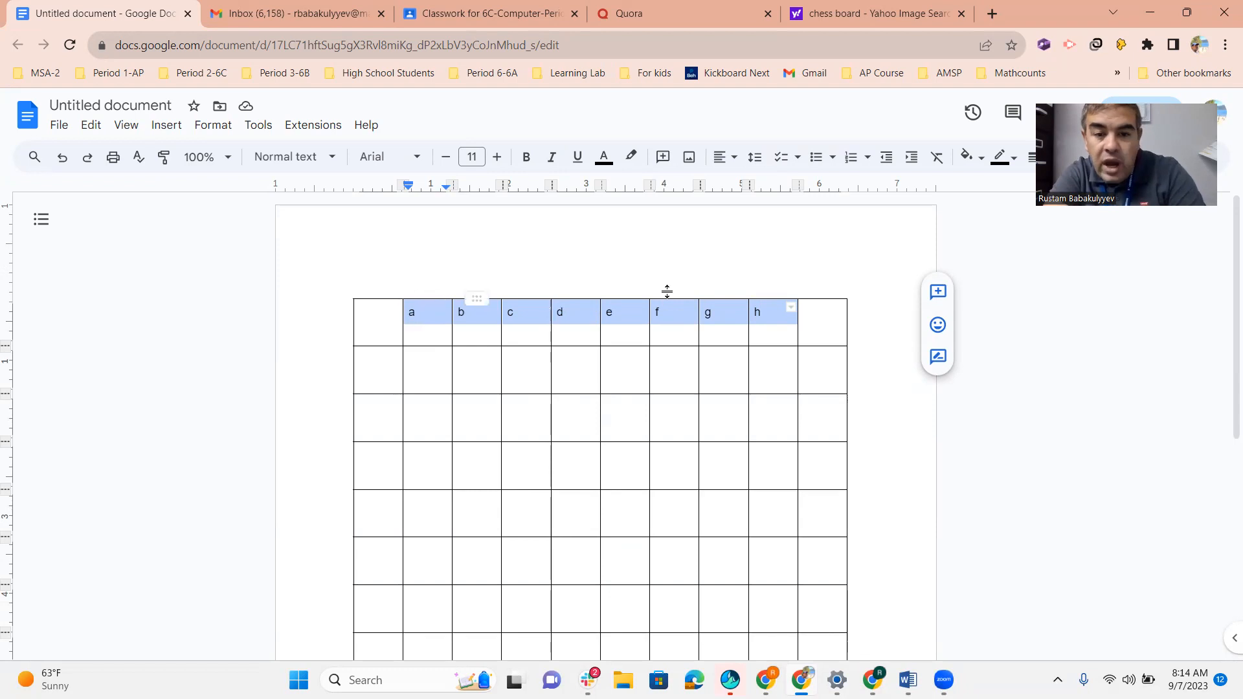
scroll(712, 443, "down", 4)
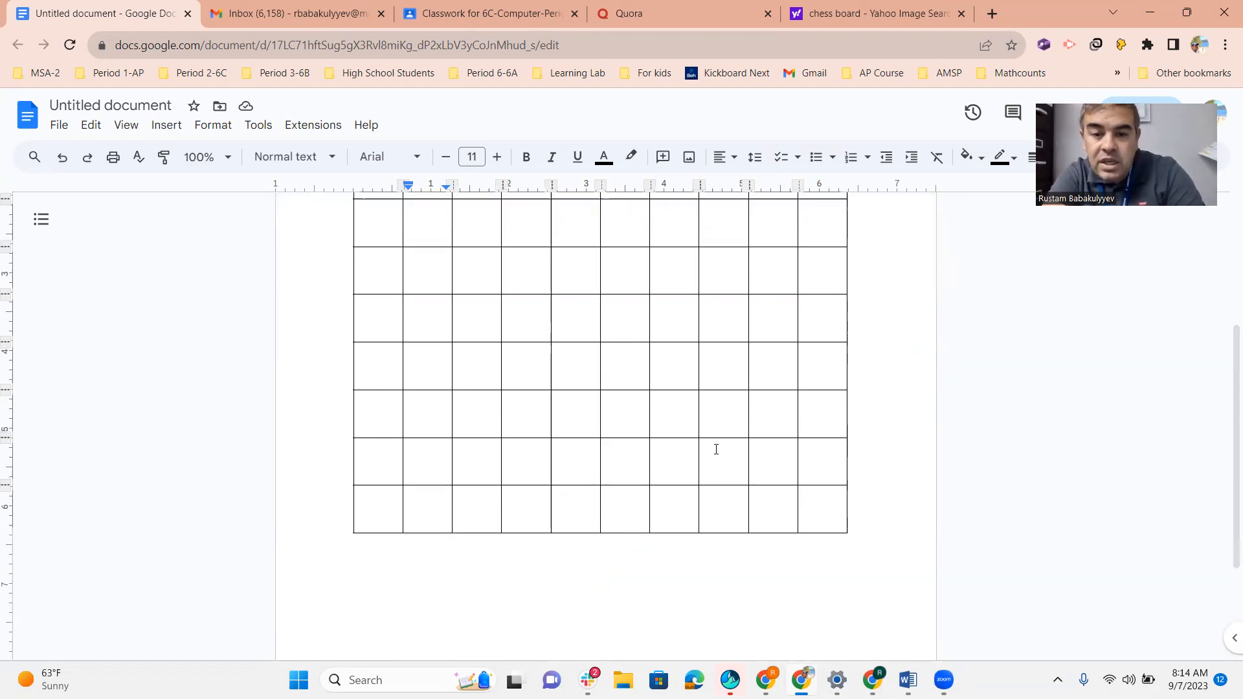
left_click(436, 508)
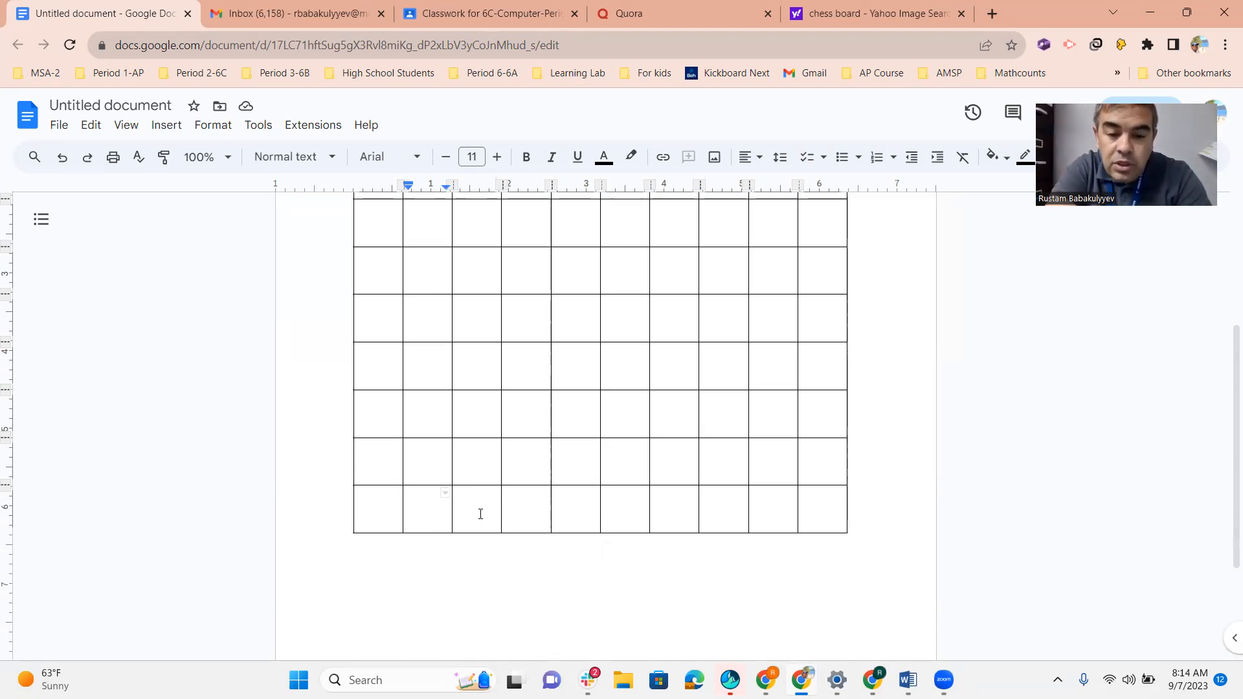
key("ctrl+v")
left_click(463, 554)
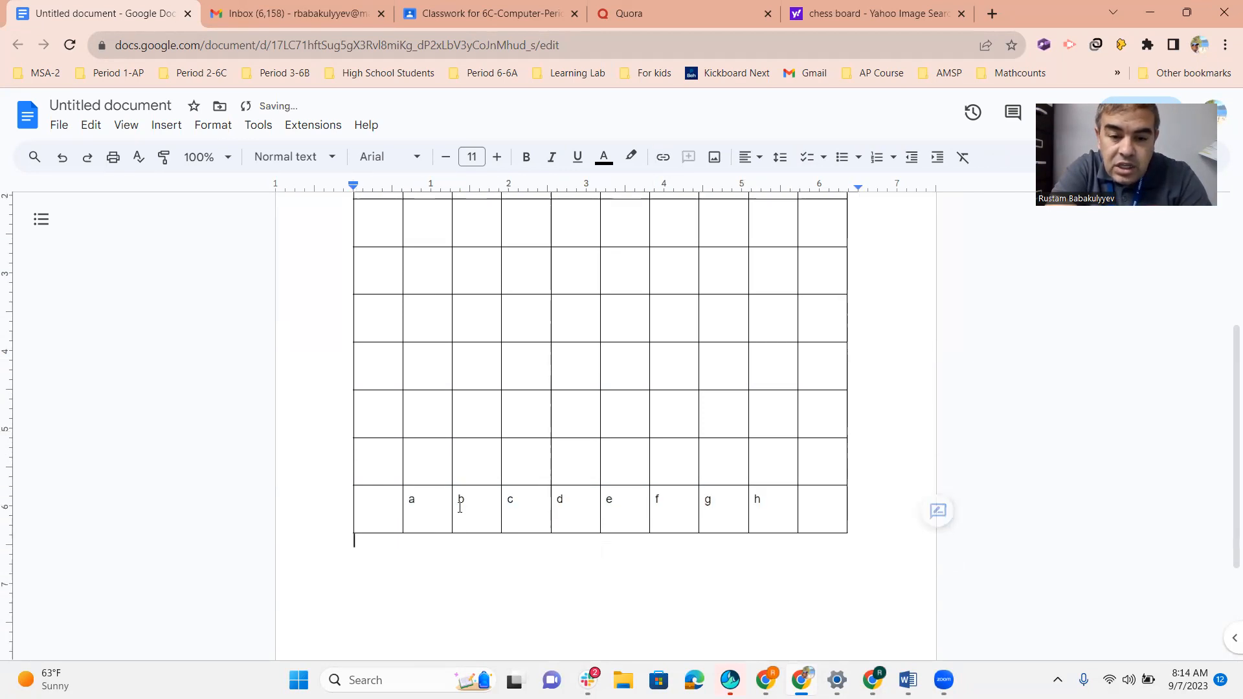
scroll(743, 518, "up", 3)
scroll(751, 499, "down", 2)
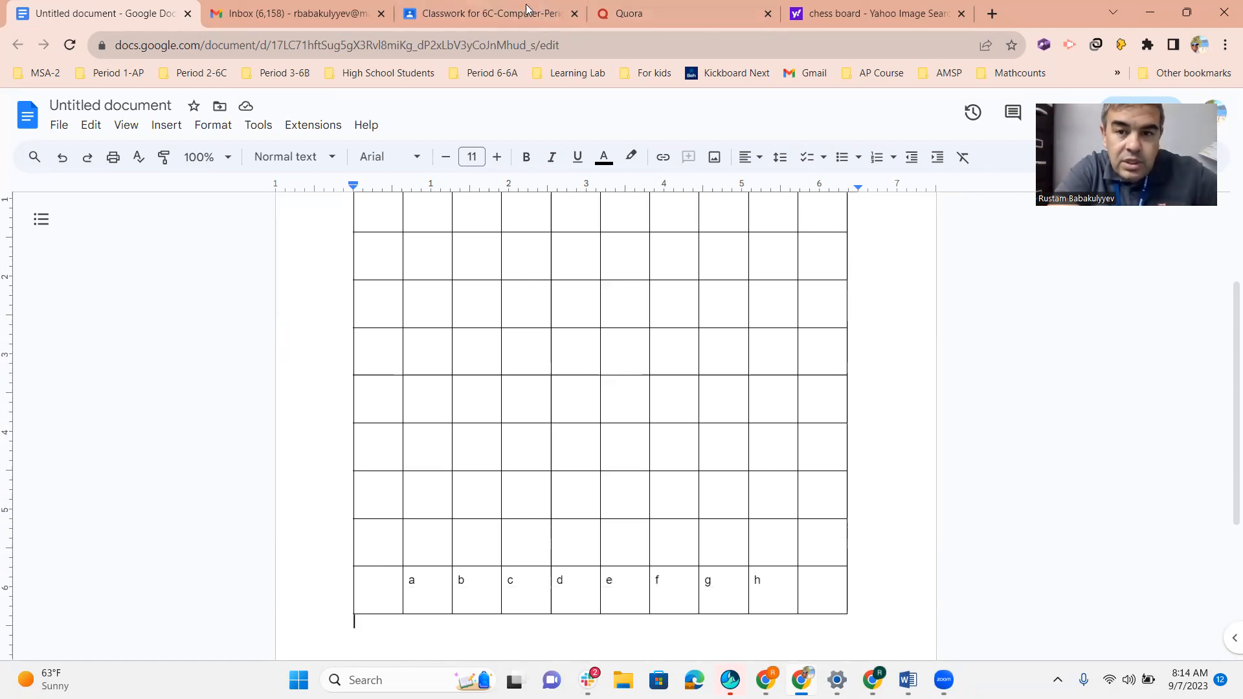
Step: Following the reference image, number the first column's cells 1 to 8 upward, starting in the row above the bottom letters
left_click(263, 13)
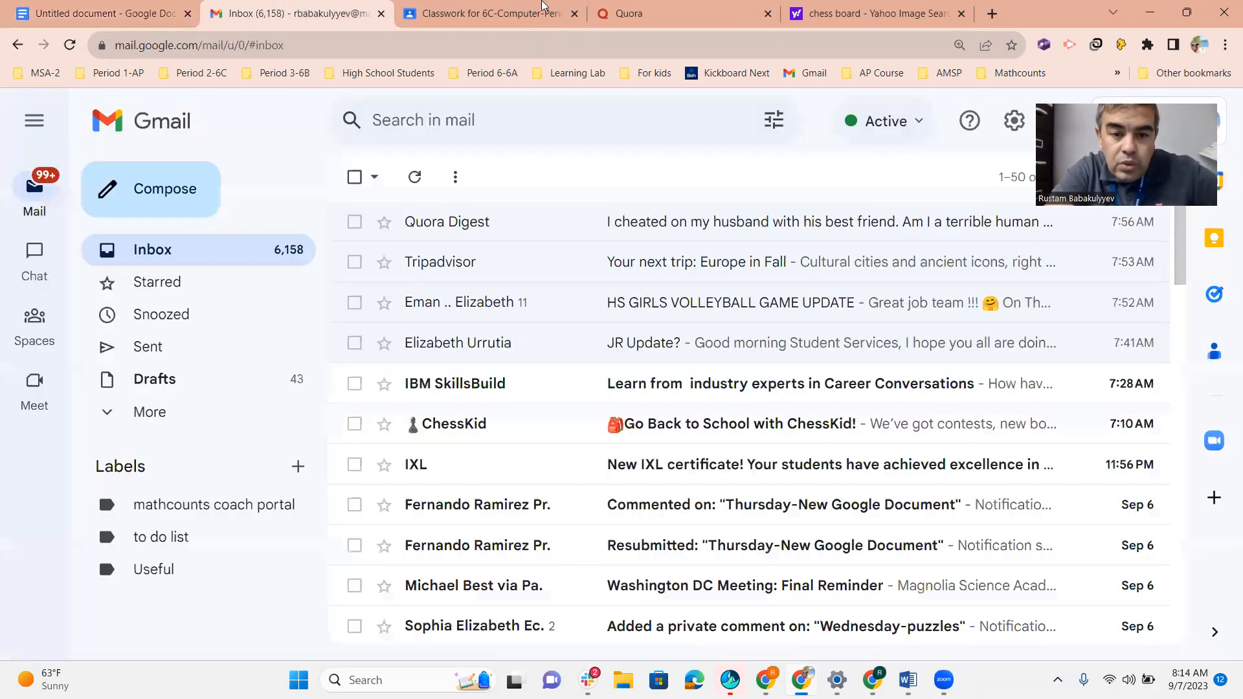
left_click(874, 14)
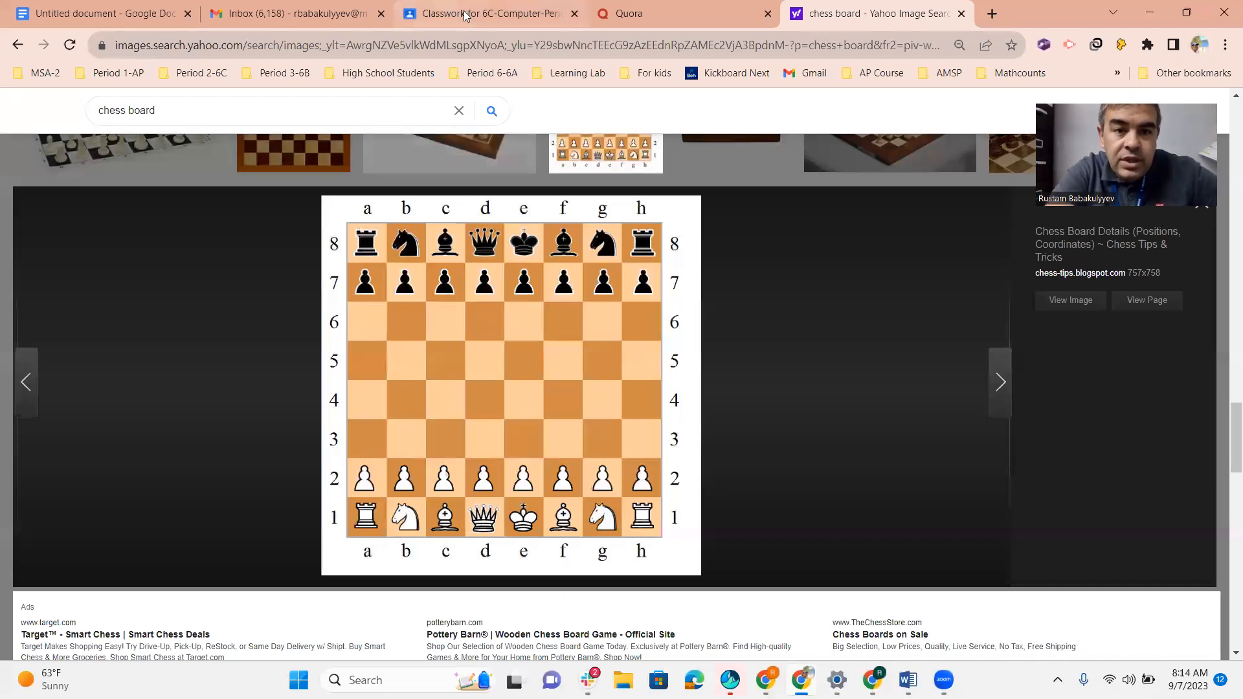
left_click(97, 13)
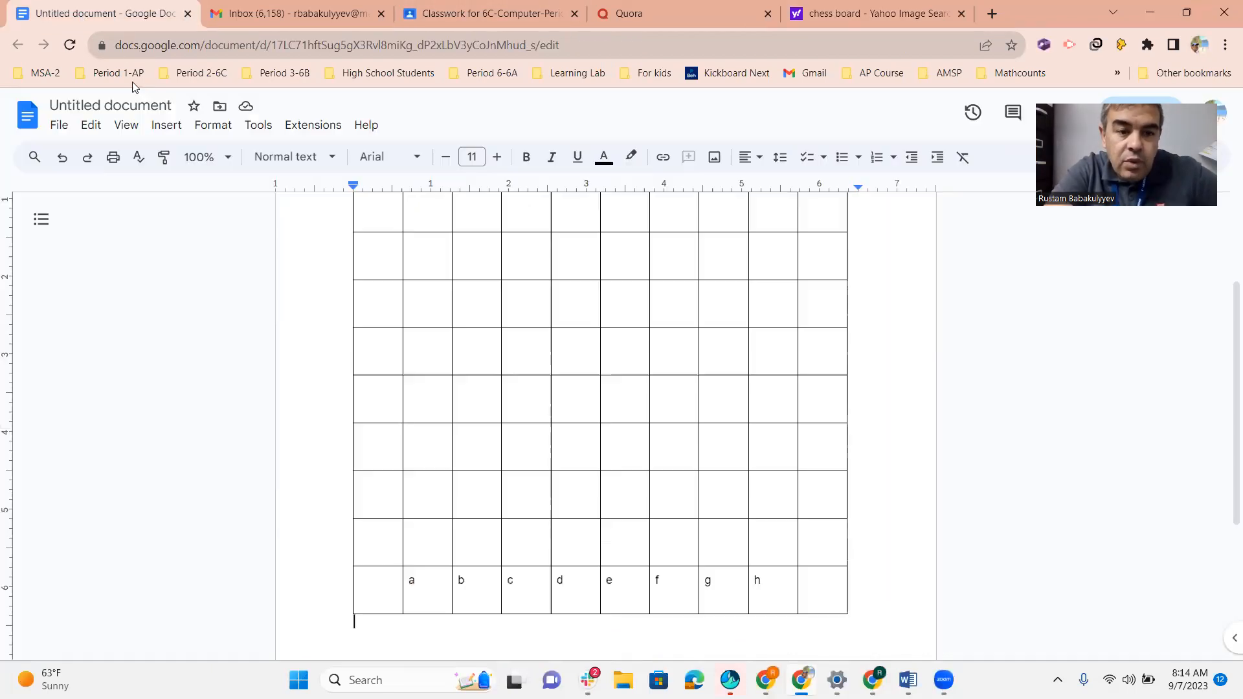
double_click(380, 538)
type("1")
left_click(371, 492)
type("2")
left_click(377, 447)
type("3")
left_click(379, 404)
type("4")
left_click(383, 334)
type("5")
left_click(374, 306)
type("6")
left_click(388, 246)
type("7")
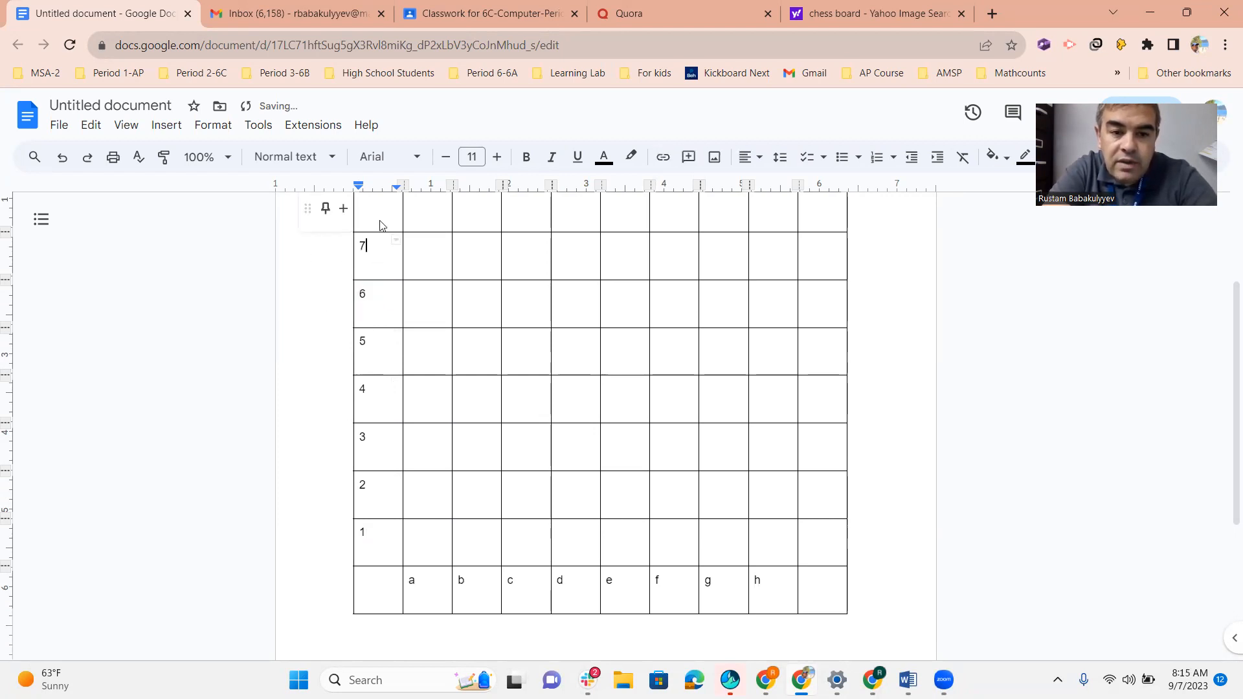
left_click(379, 225)
type("8")
scroll(383, 593, "down", 3)
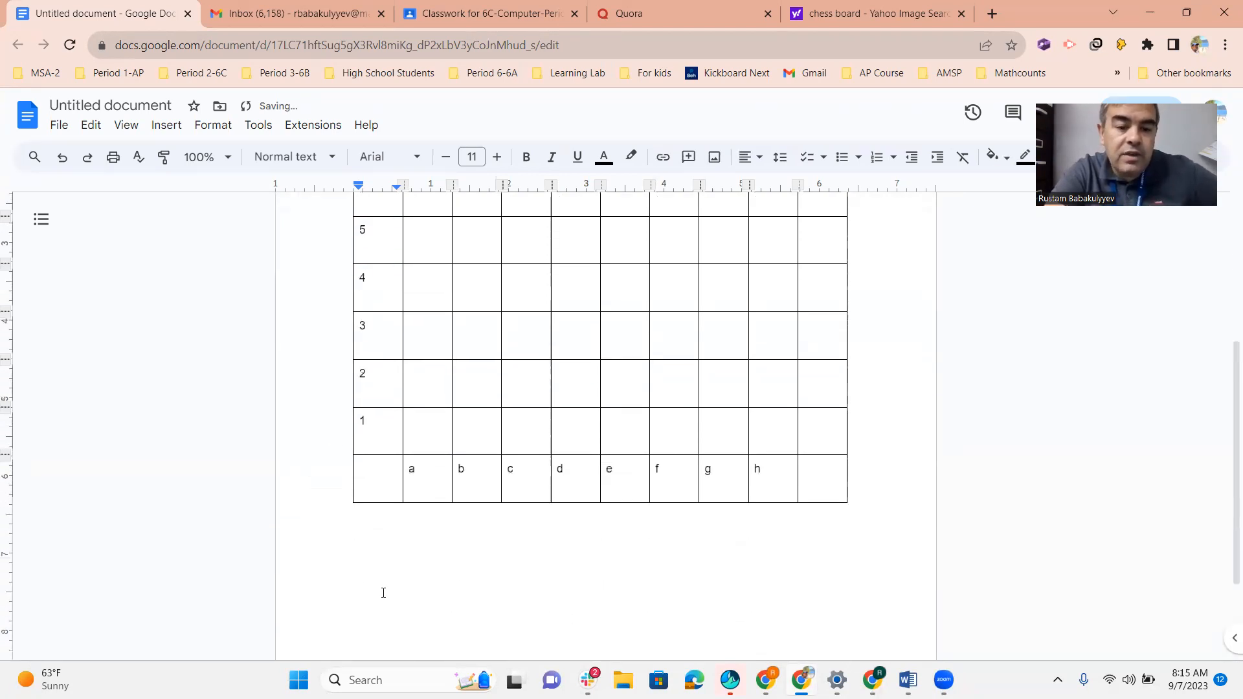
scroll(380, 485, "up", 4)
Step: Check the reference image's row numbers and copy the cells numbered 8 to 1 in the first column
double_click(382, 326)
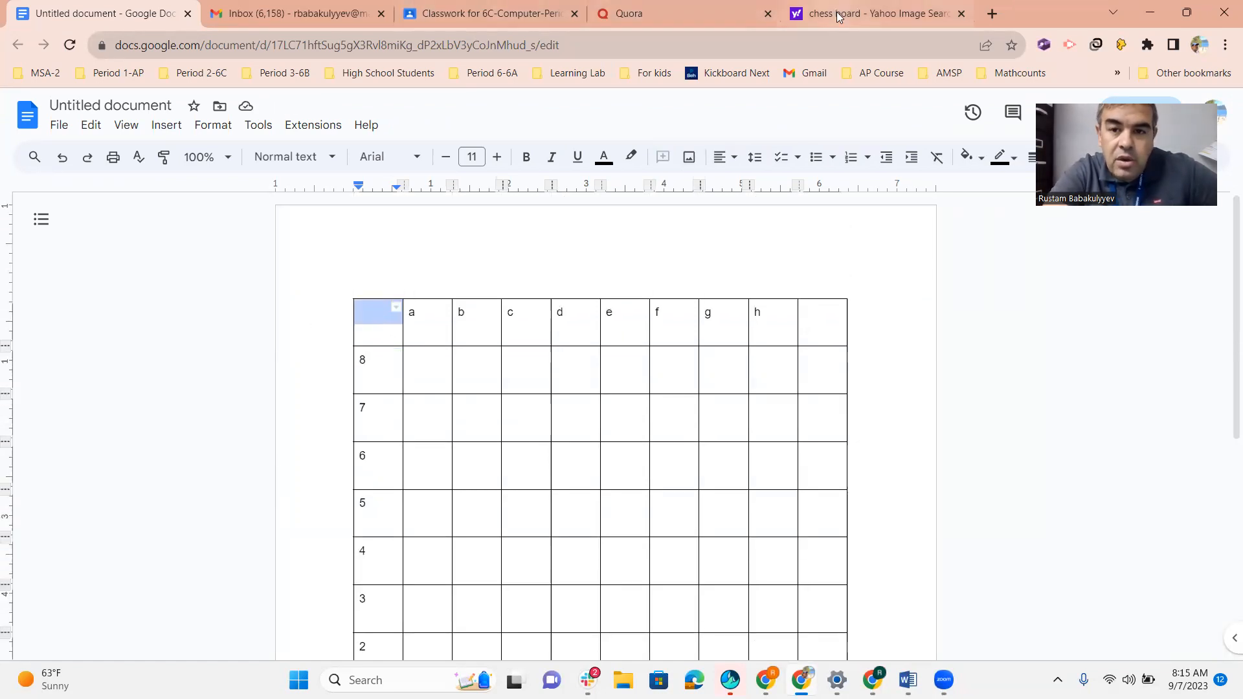
left_click(817, 18)
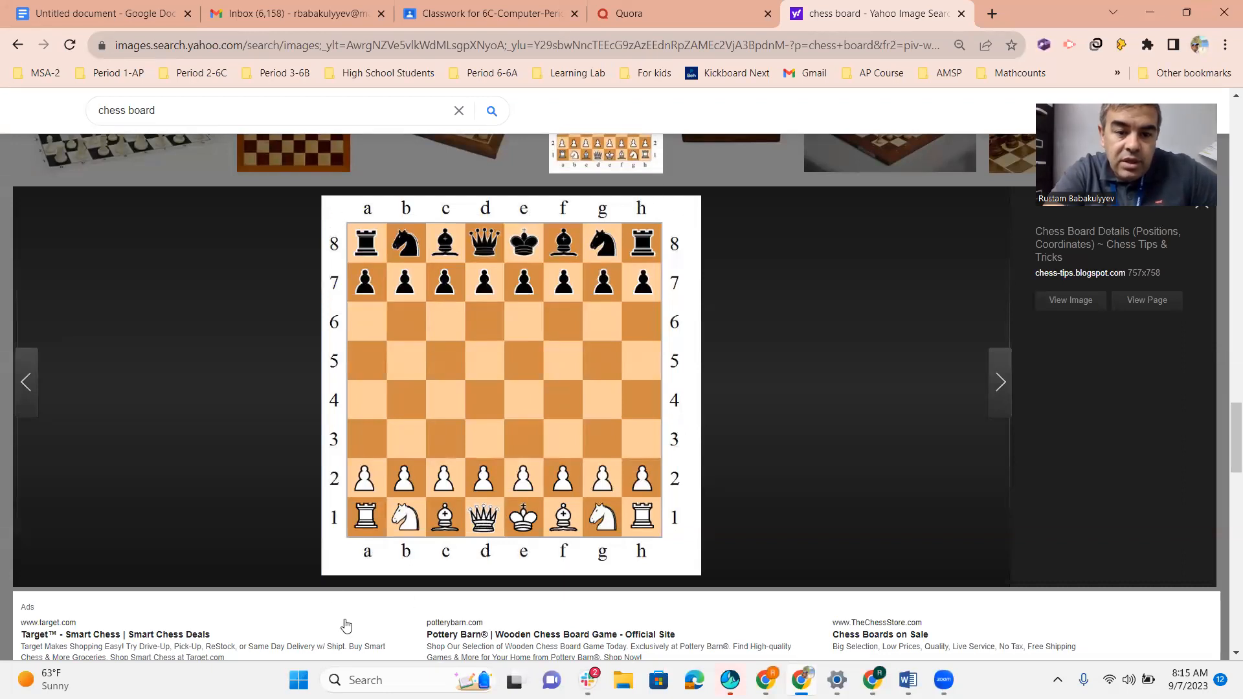
left_click(127, 17)
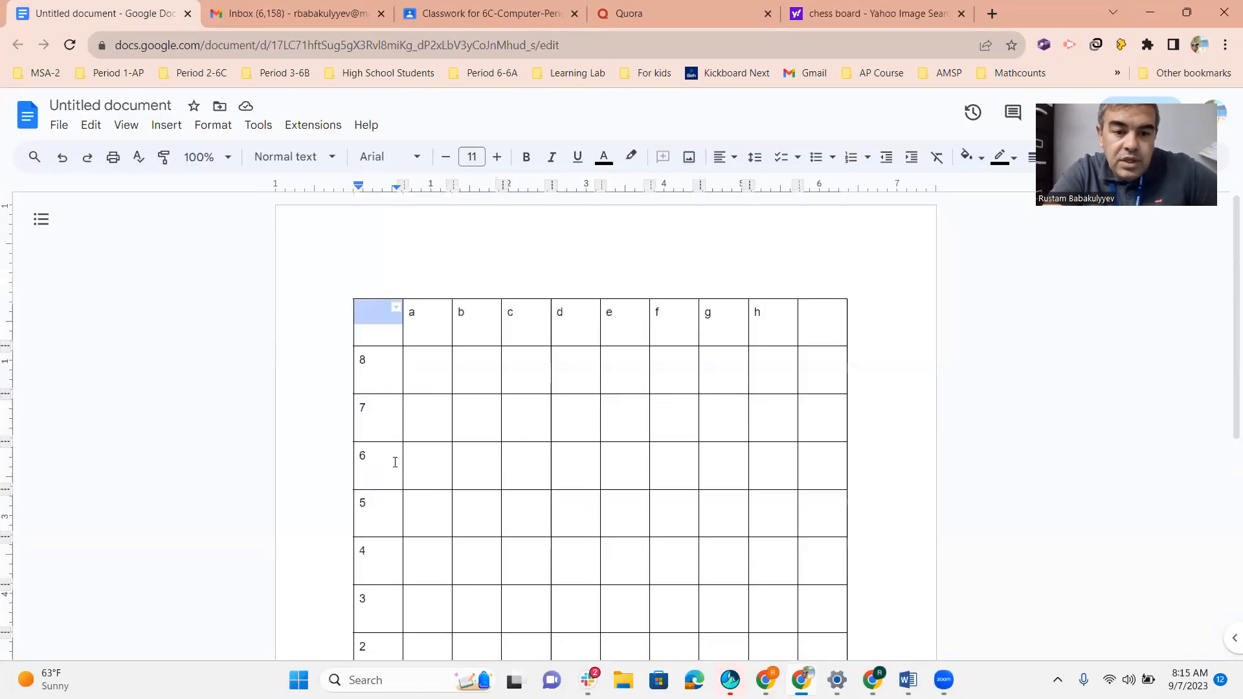
scroll(395, 462, "down", 3)
left_click_drag(385, 537, 366, 296)
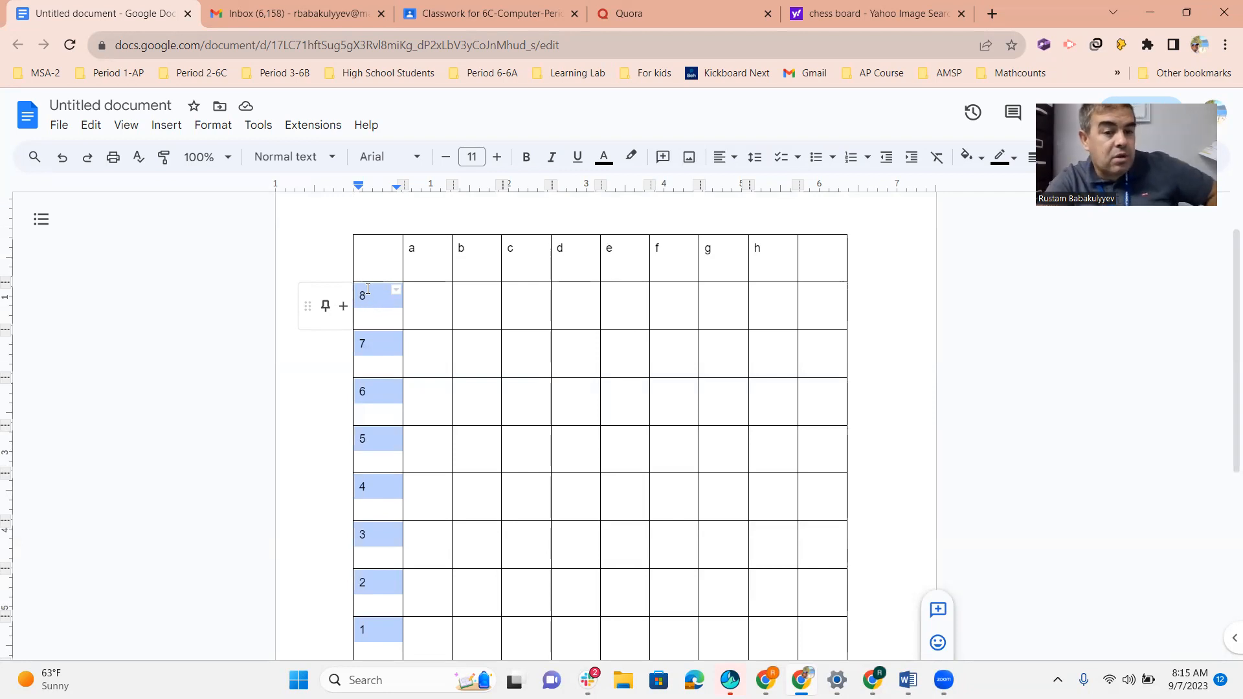
right_click(367, 294)
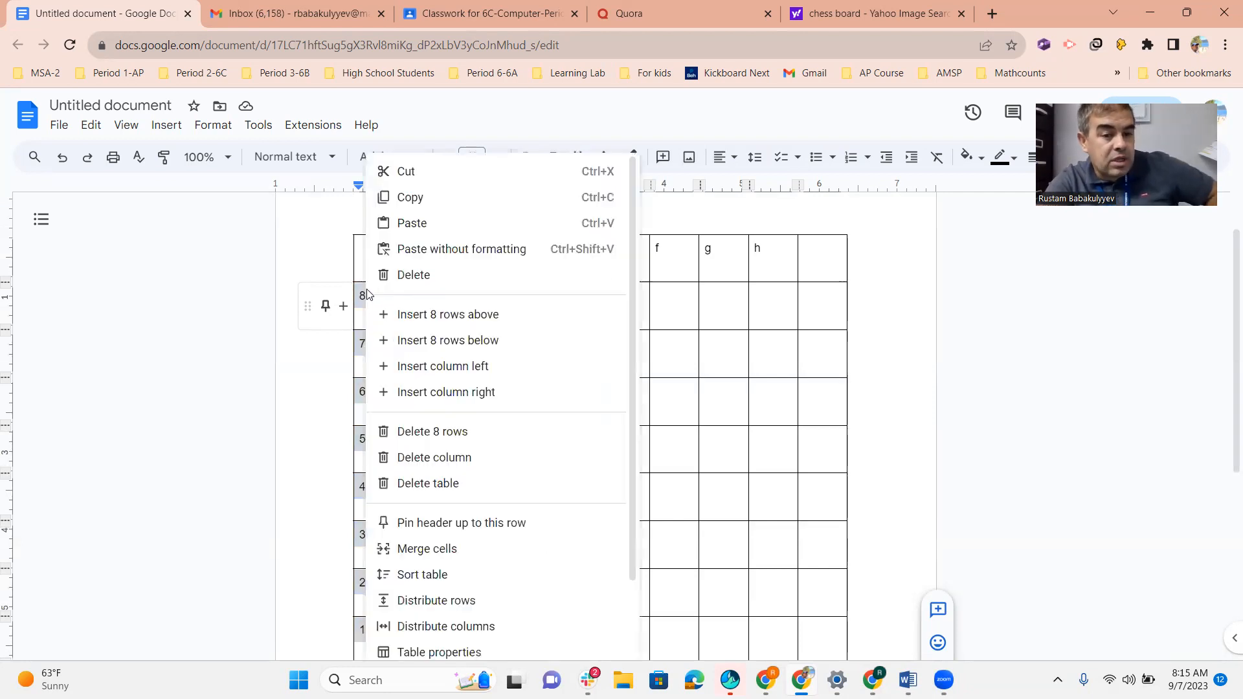
left_click(60, 127)
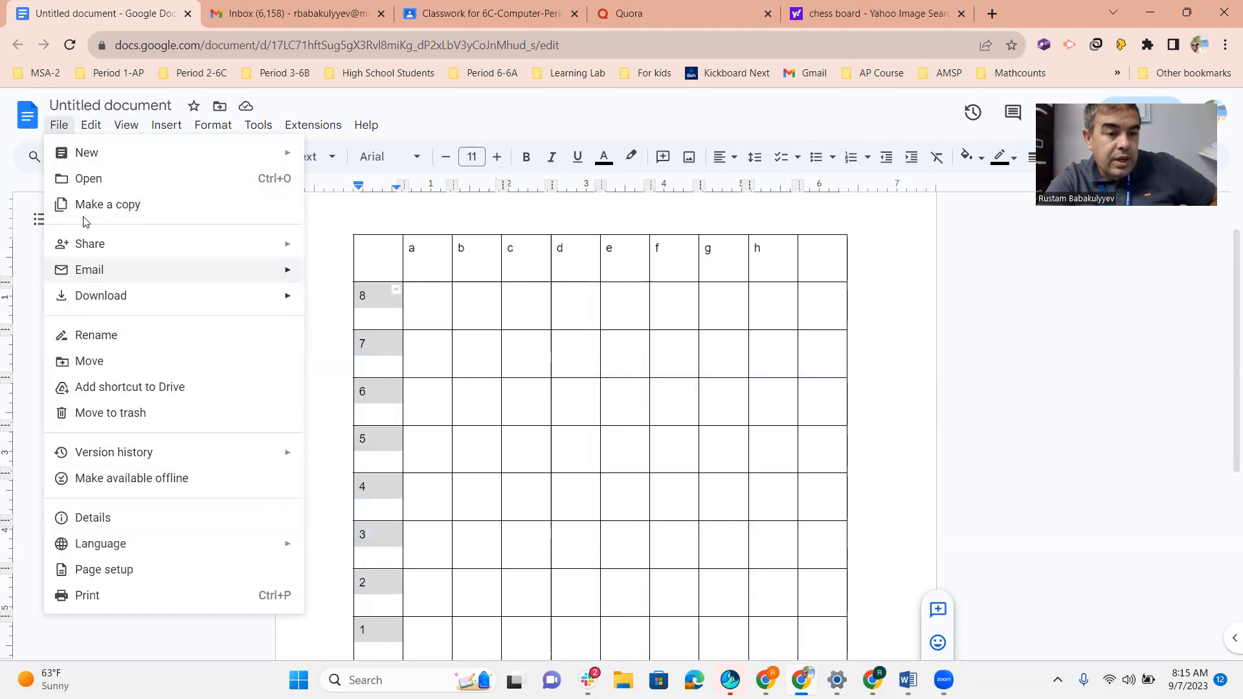
mouse_move(96, 124)
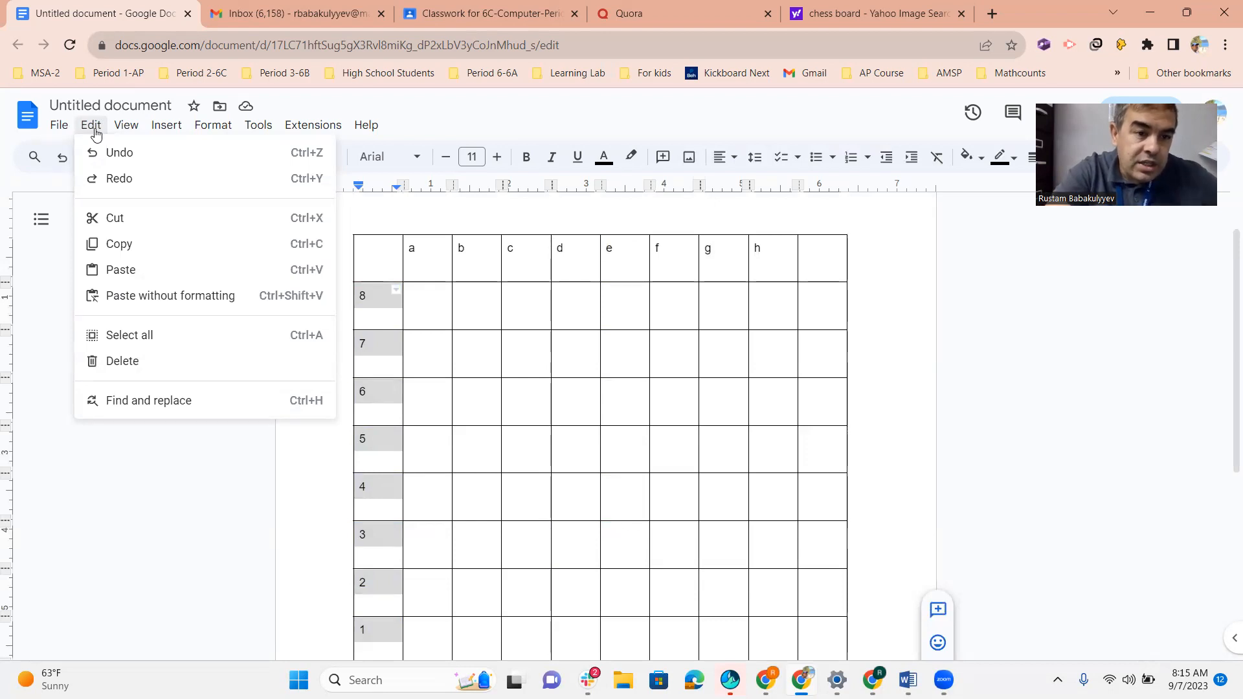
left_click(311, 246)
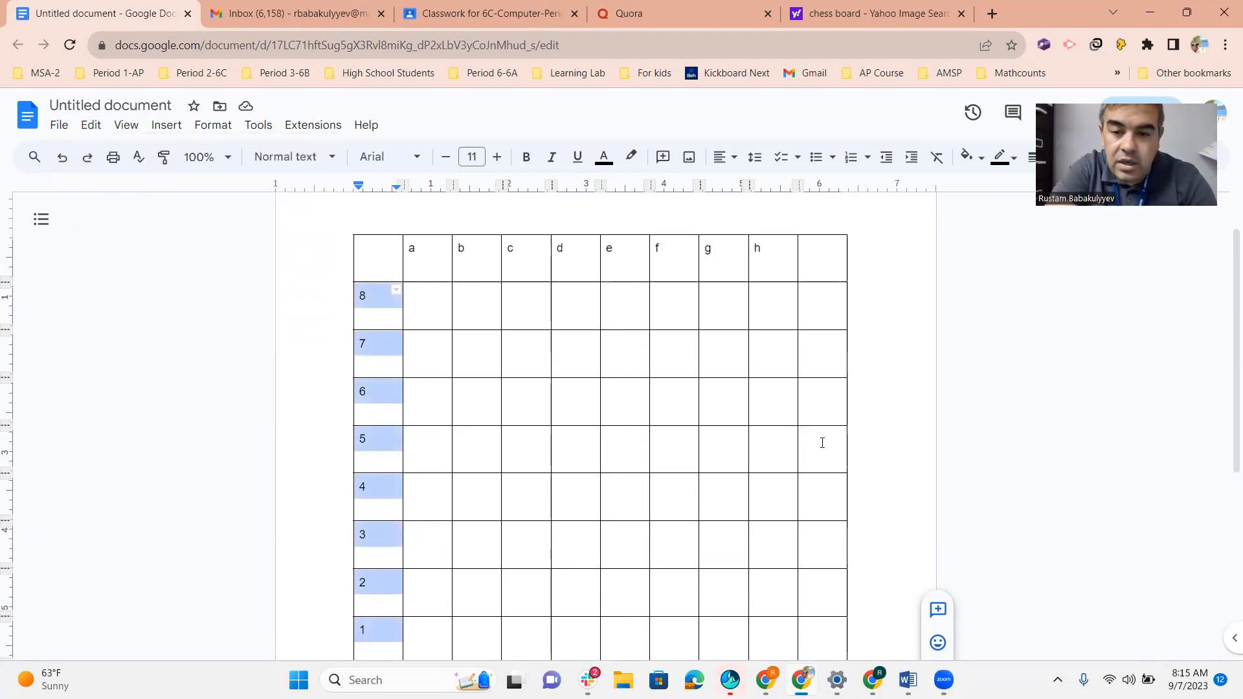
Step: Try to paste the copied numbers into the last column, starting in the row numbered 1
scroll(823, 443, "down", 2)
left_click(820, 566)
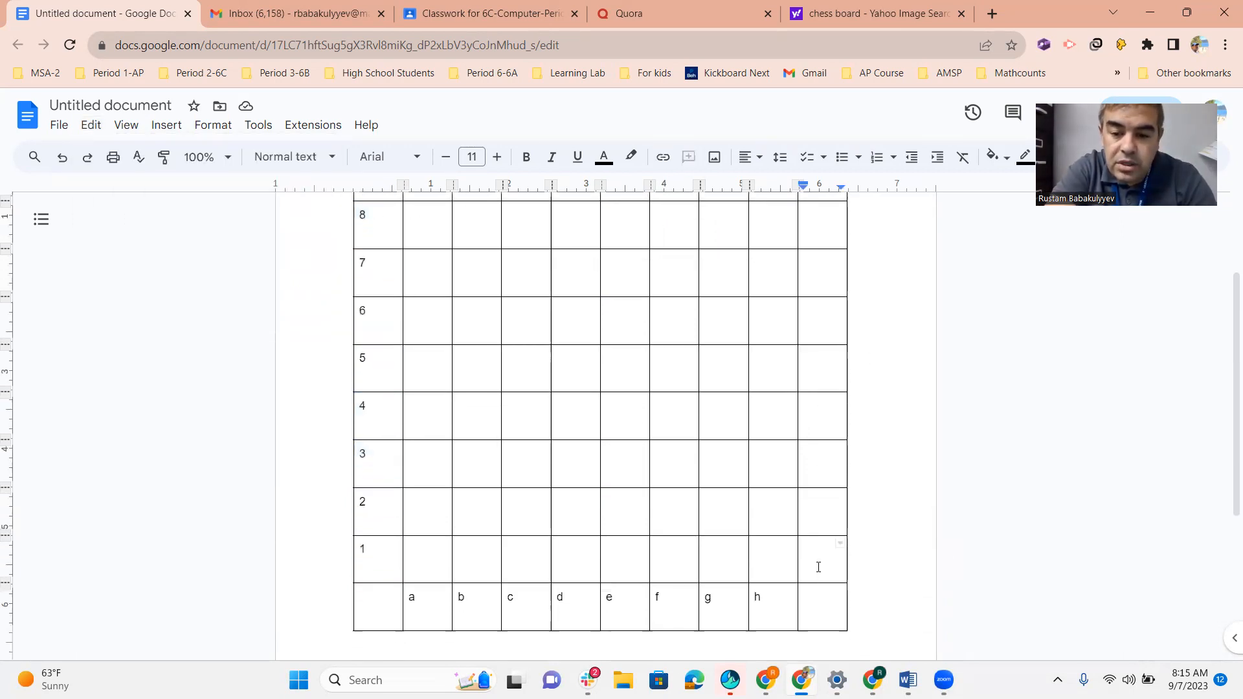
left_click(90, 125)
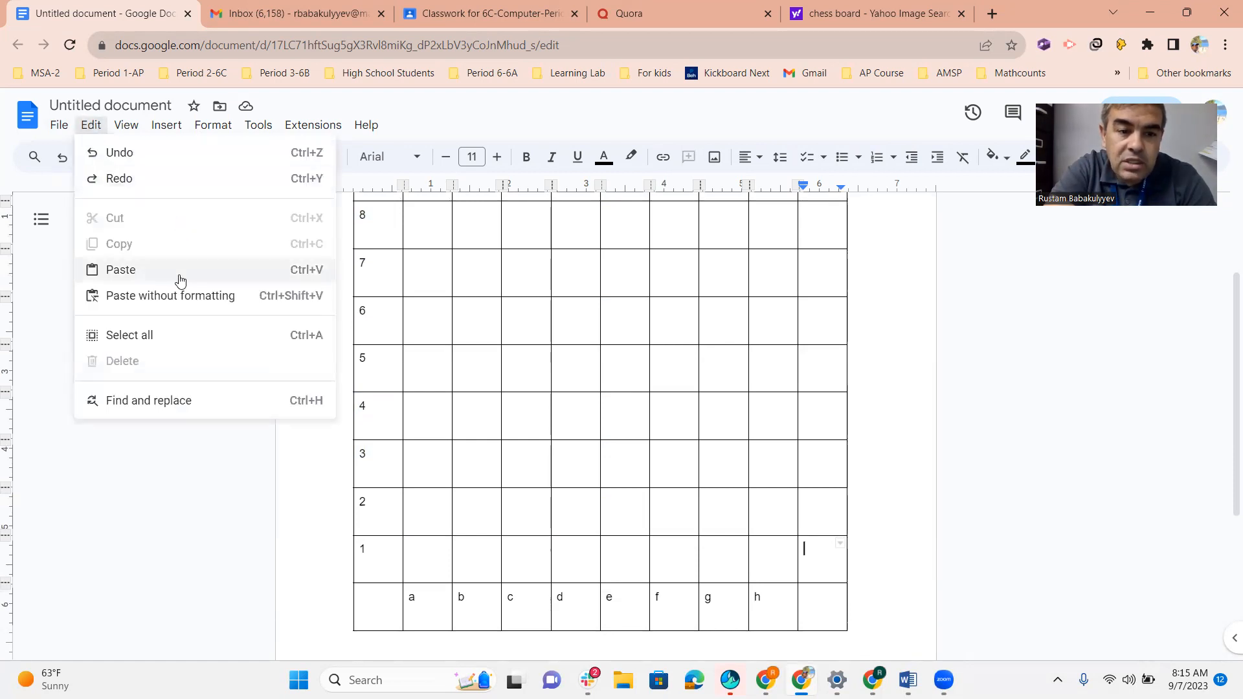
left_click(308, 271)
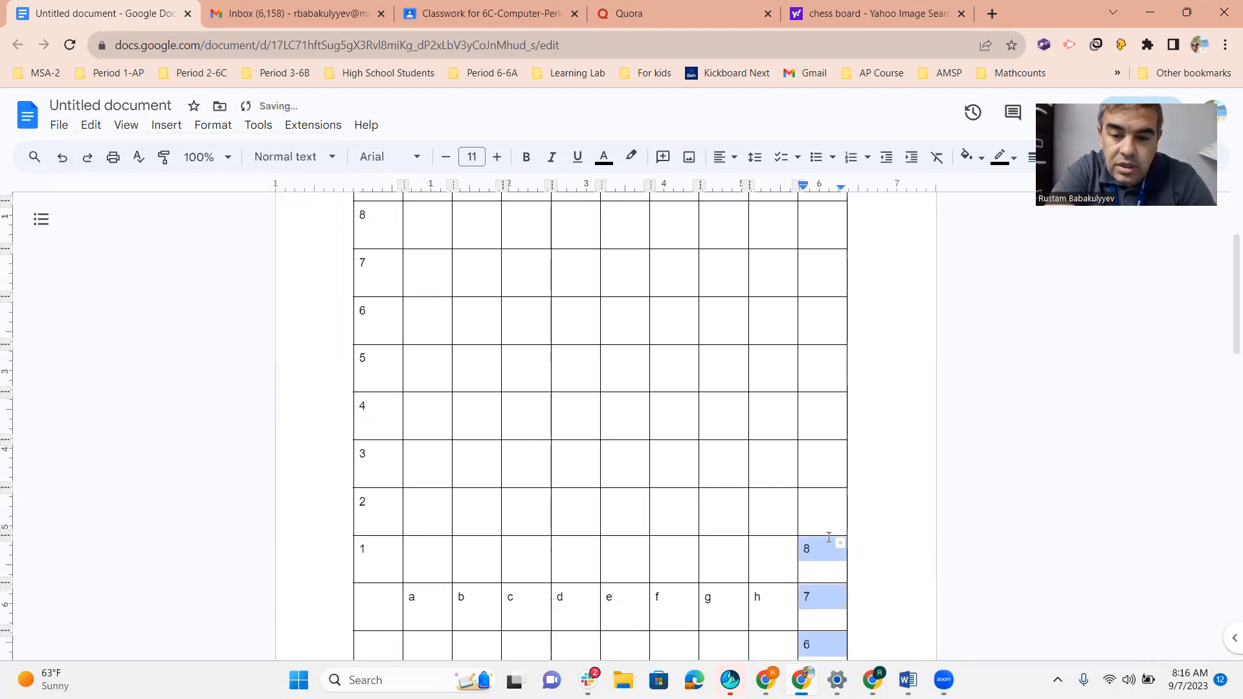
scroll(832, 526, "up", 5)
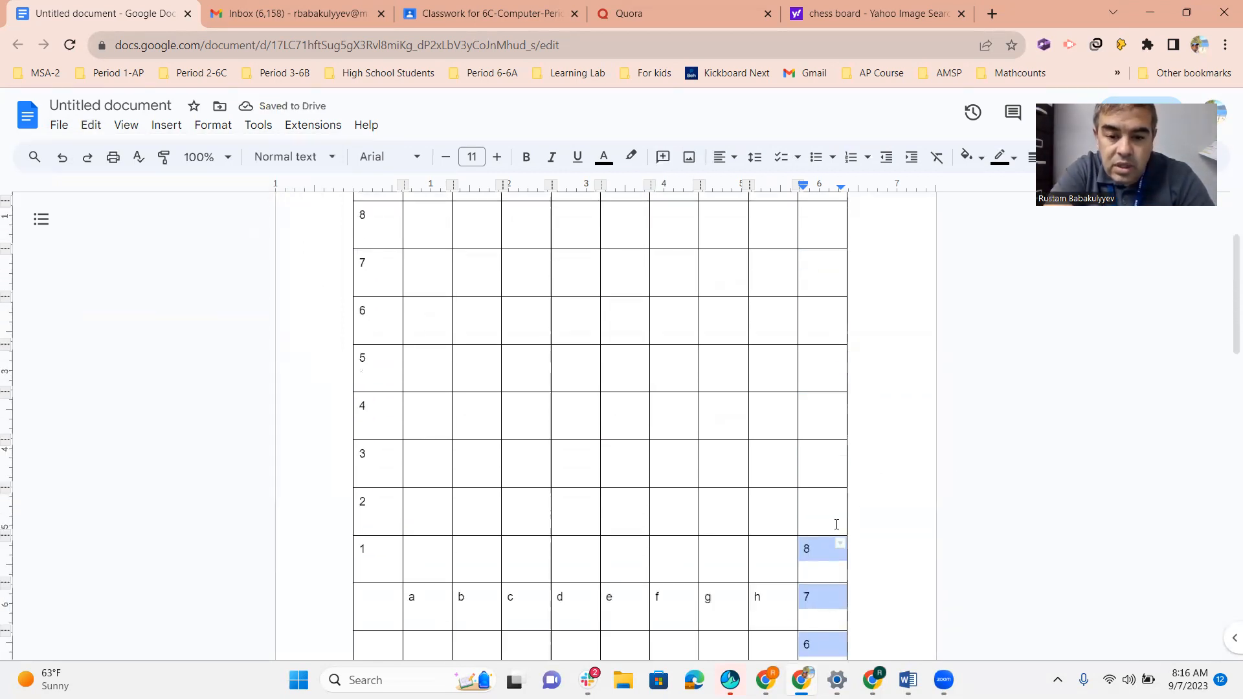
Step: Undo the misplaced paste and copy the numbers 8 to 1 from the first column into the last column, starting in the row numbered 8
key("ctrl+z")
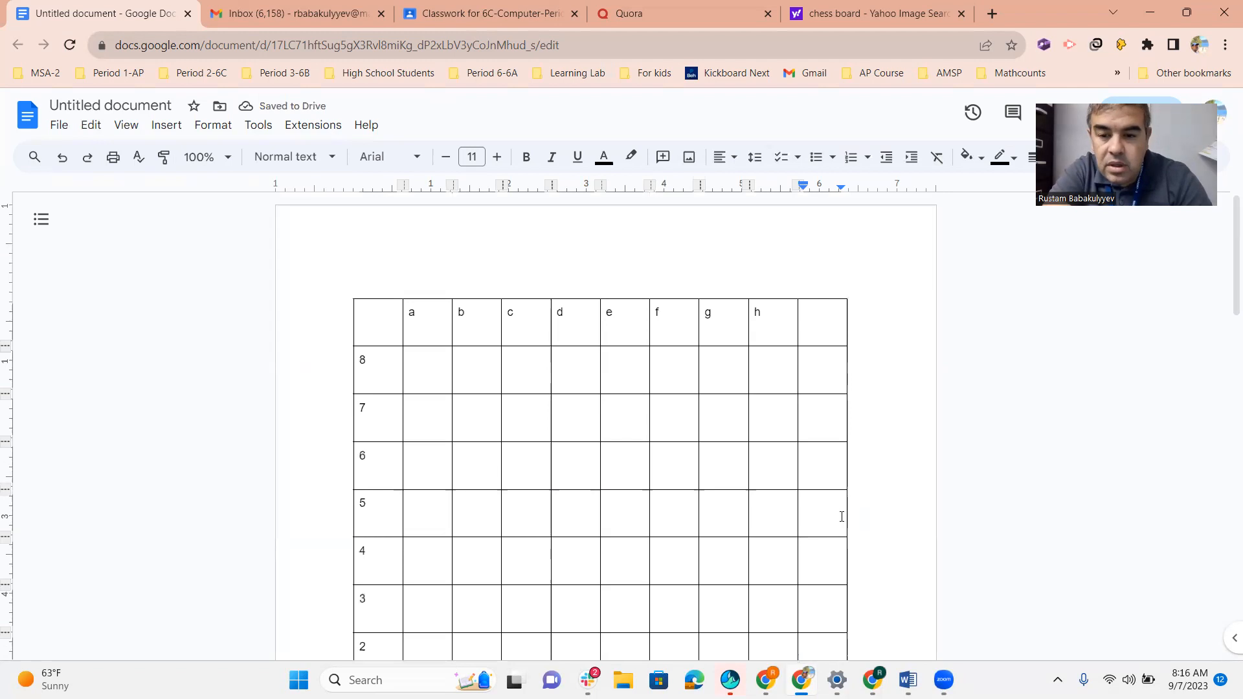
key("ctrl+z")
left_click_drag(354, 269, 351, 301)
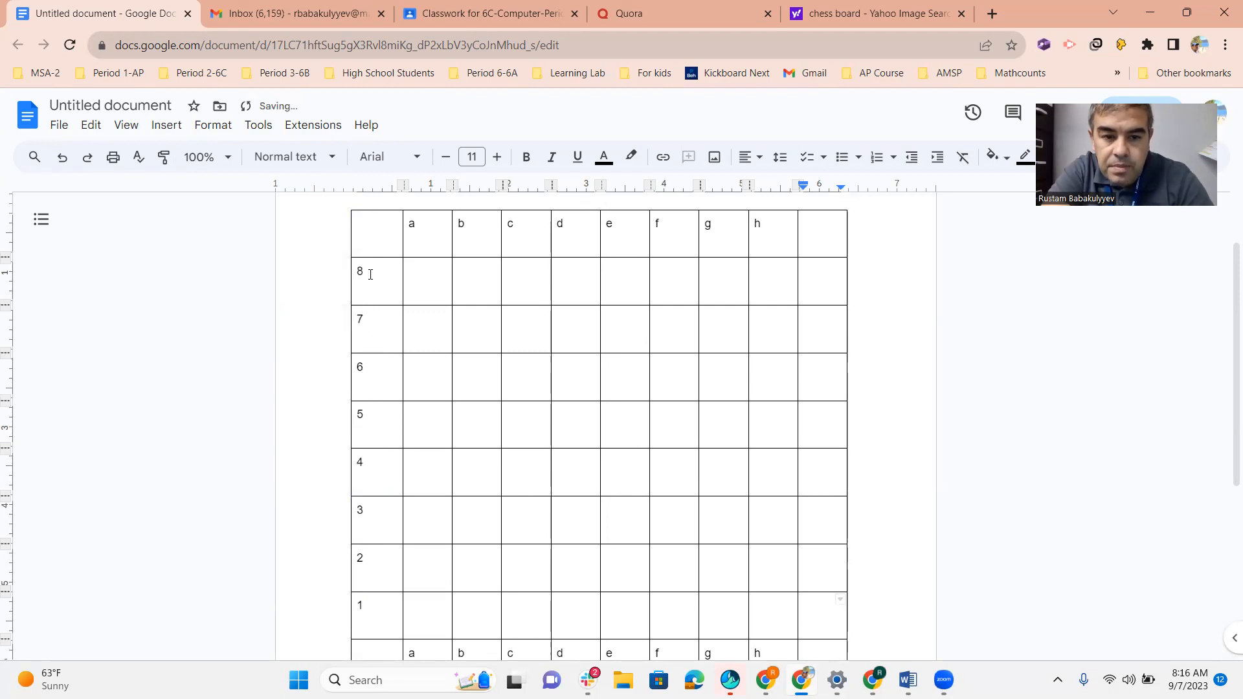
left_click_drag(363, 271, 365, 610)
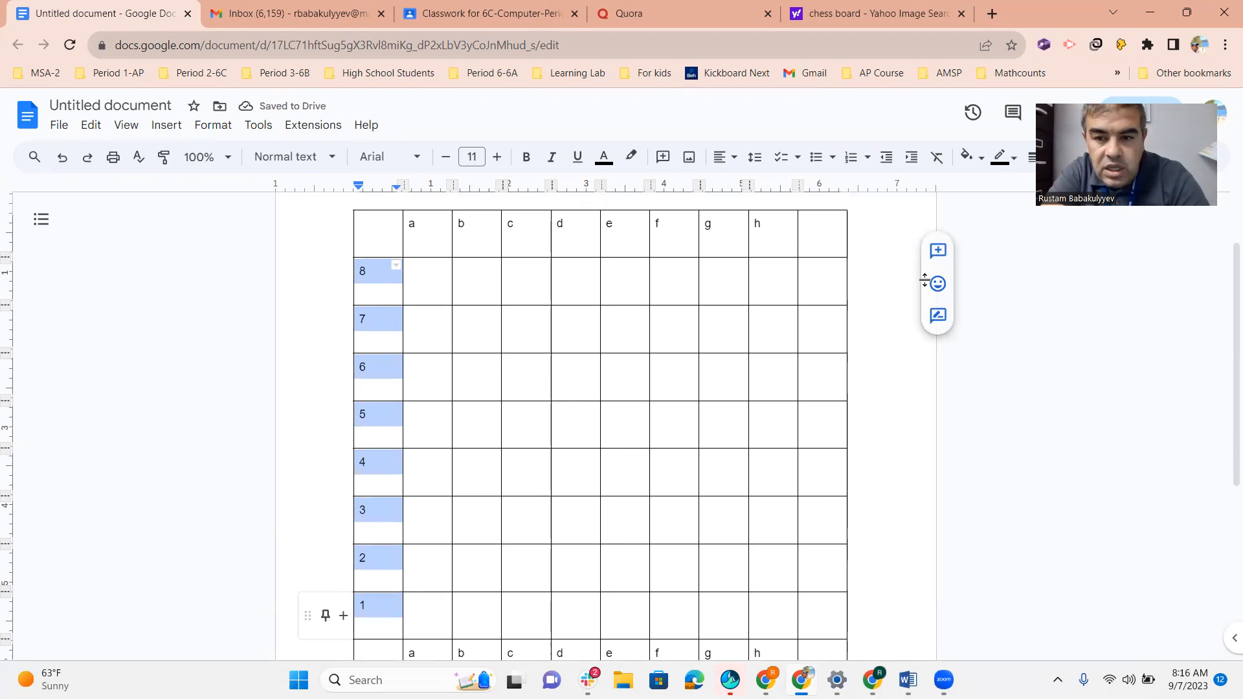
left_click(821, 278)
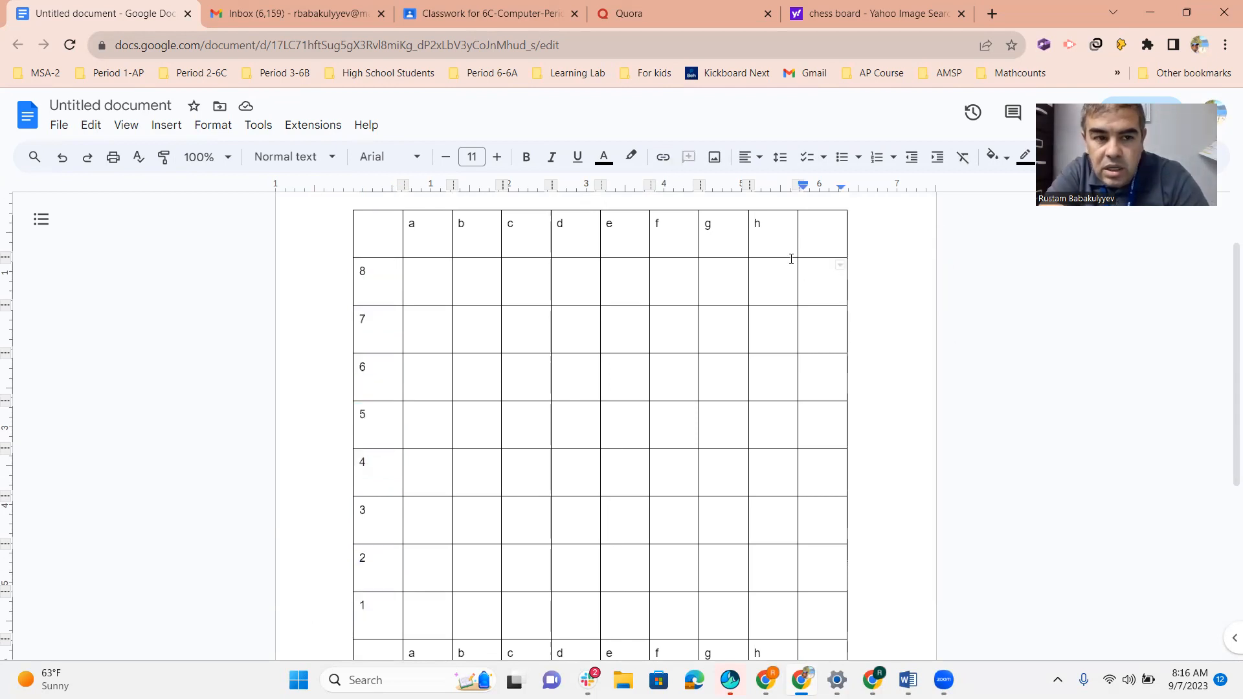
key("ctrl+v")
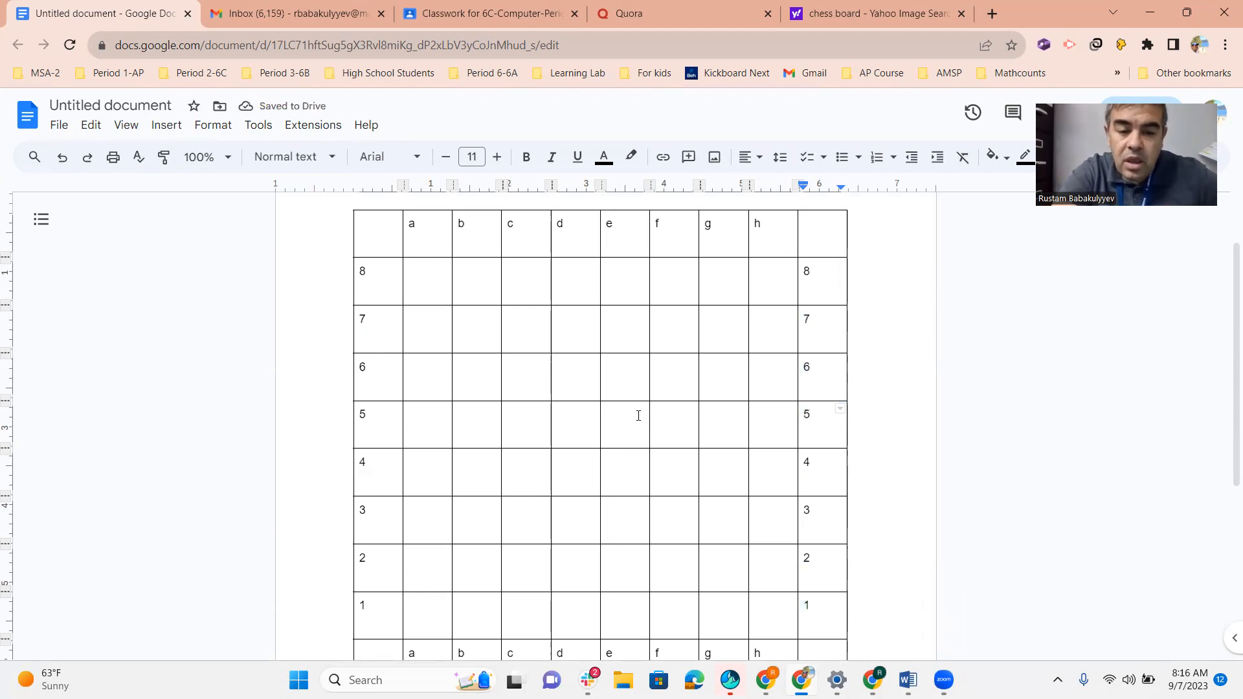
scroll(635, 401, "down", 1)
scroll(634, 397, "up", 1)
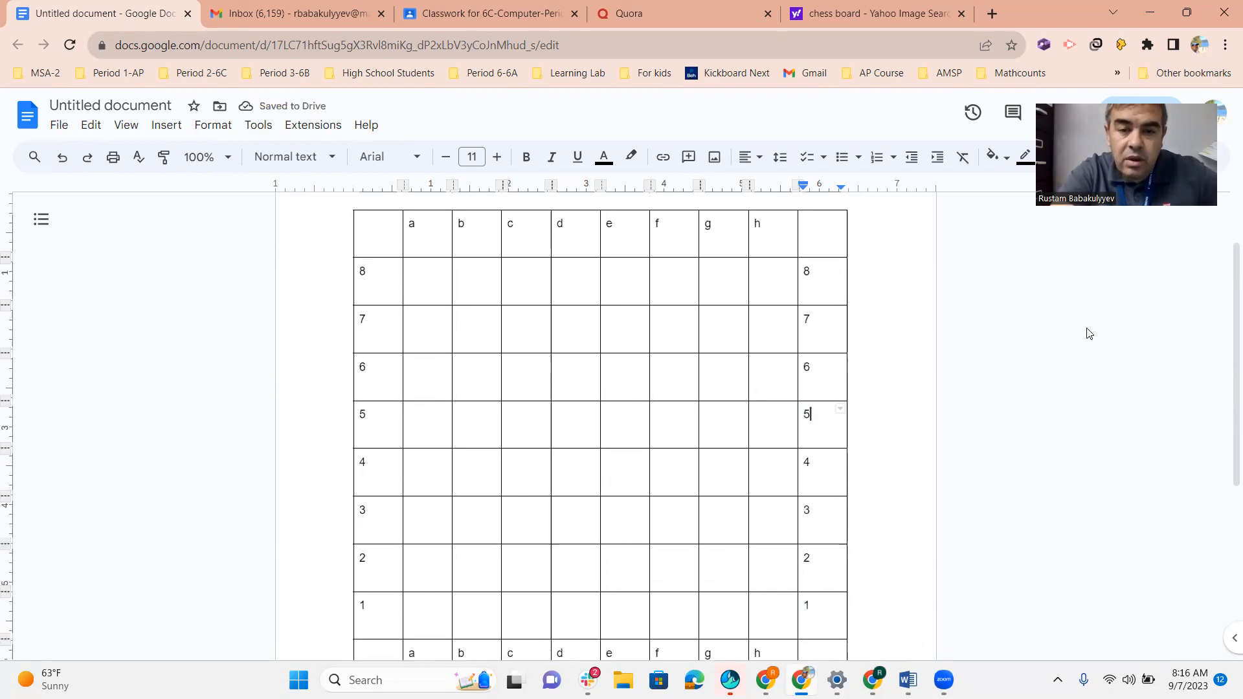
Step: Check the square colours in the reference chess board image and fill cell b8 of the table with black
left_click(869, 15)
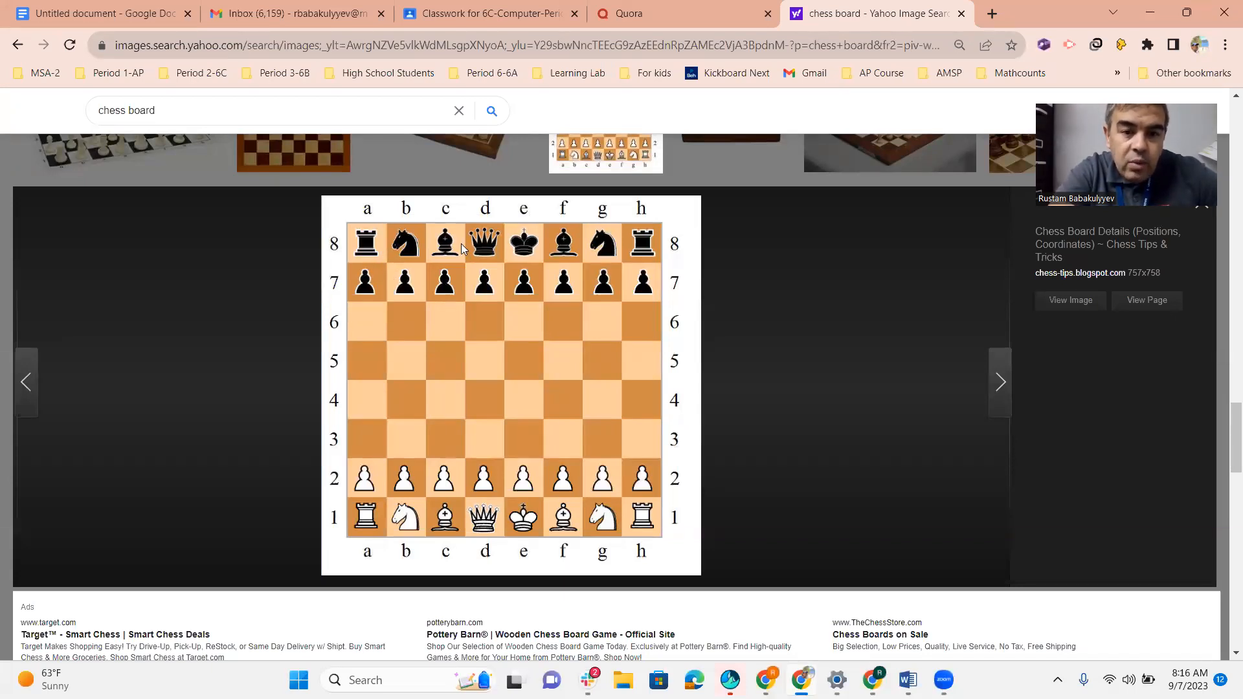
left_click(22, 4)
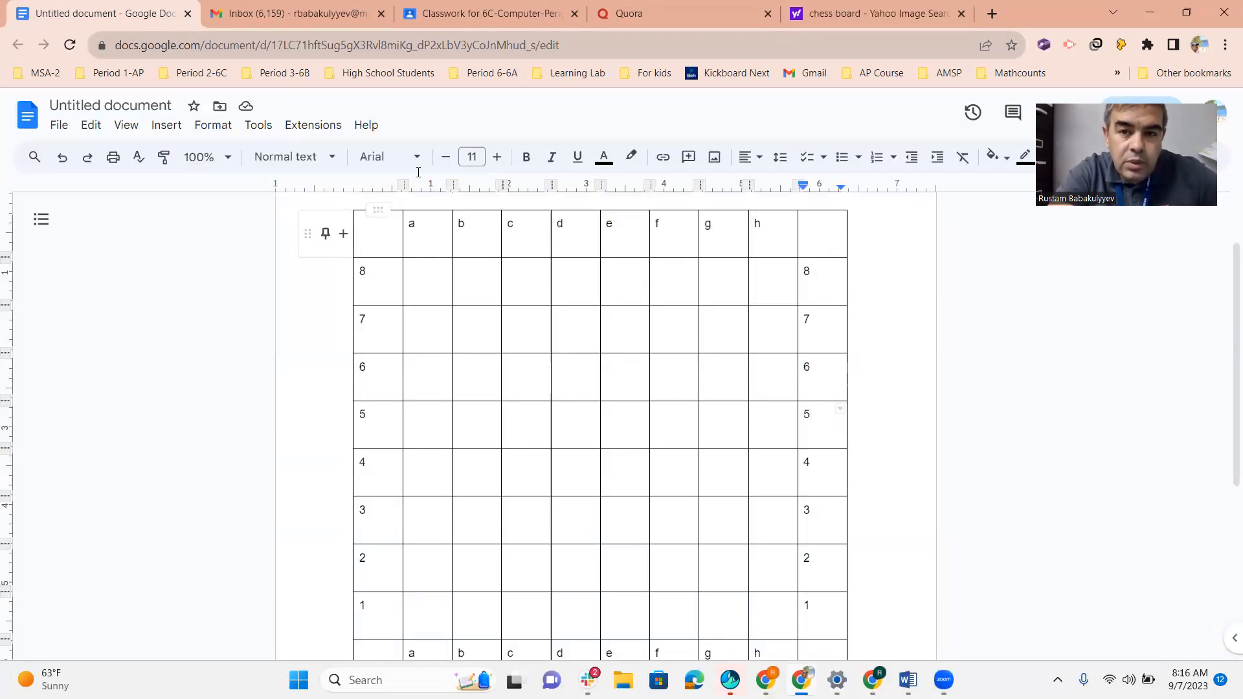
left_click(826, 8)
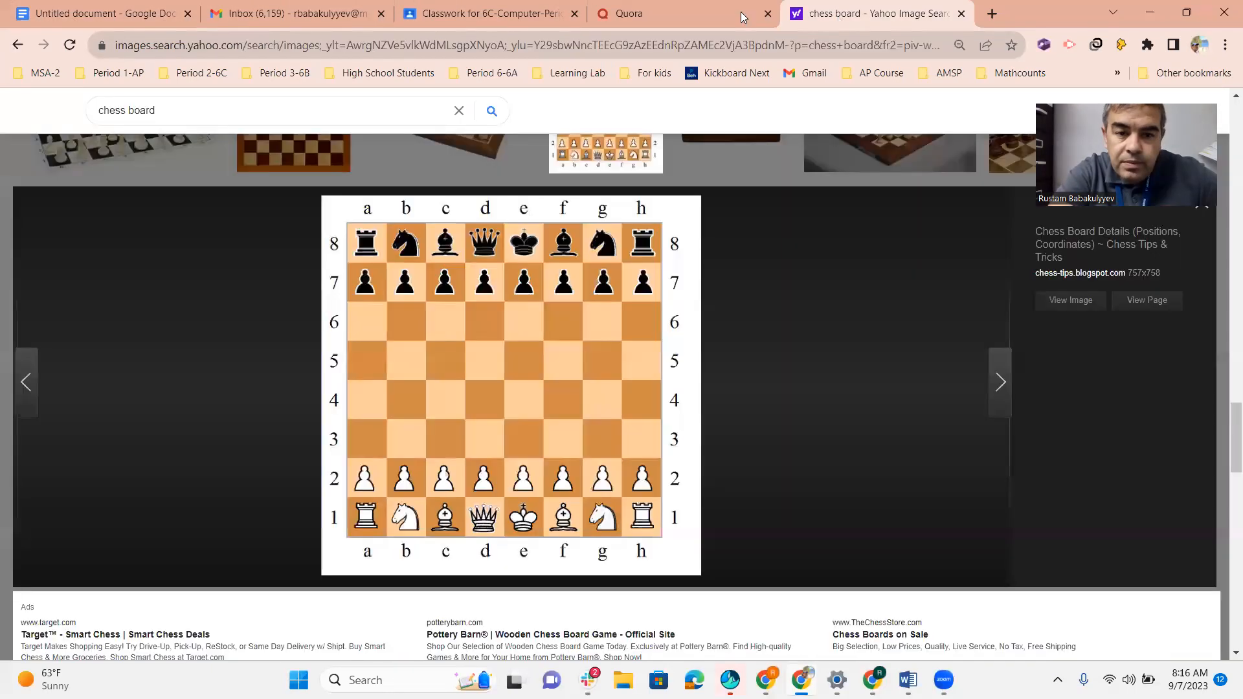
left_click(124, 13)
left_click(416, 281)
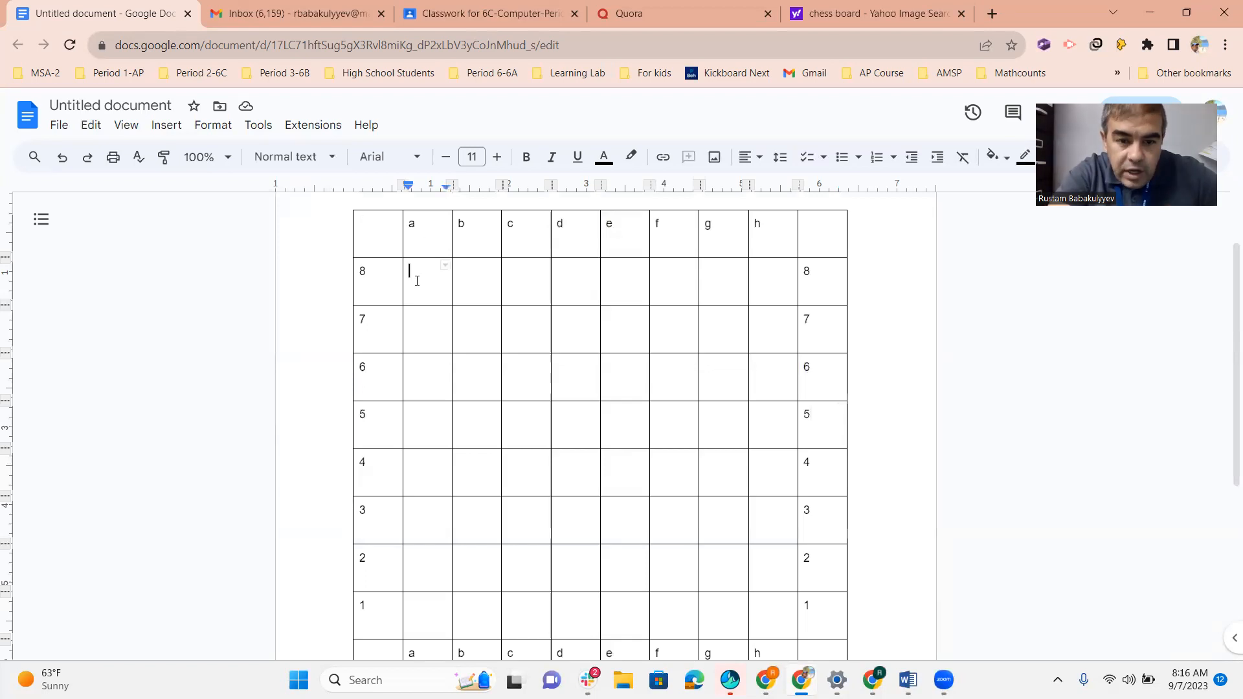
double_click(471, 282)
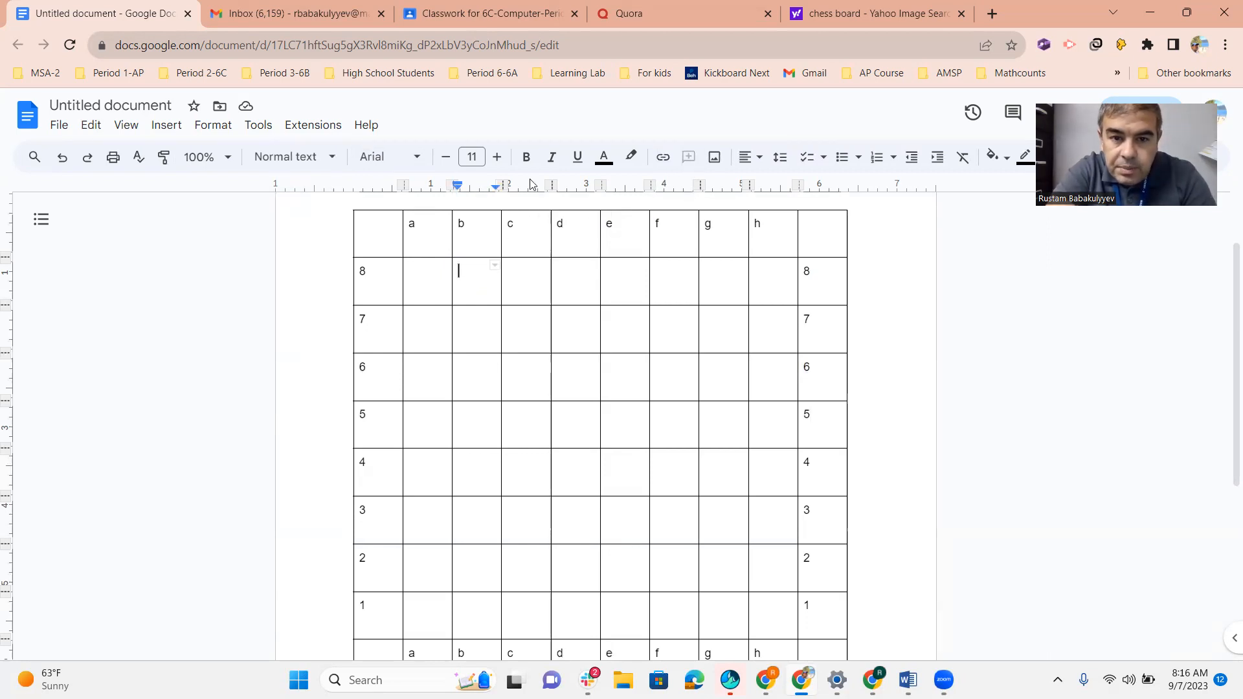
left_click(999, 166)
left_click(997, 212)
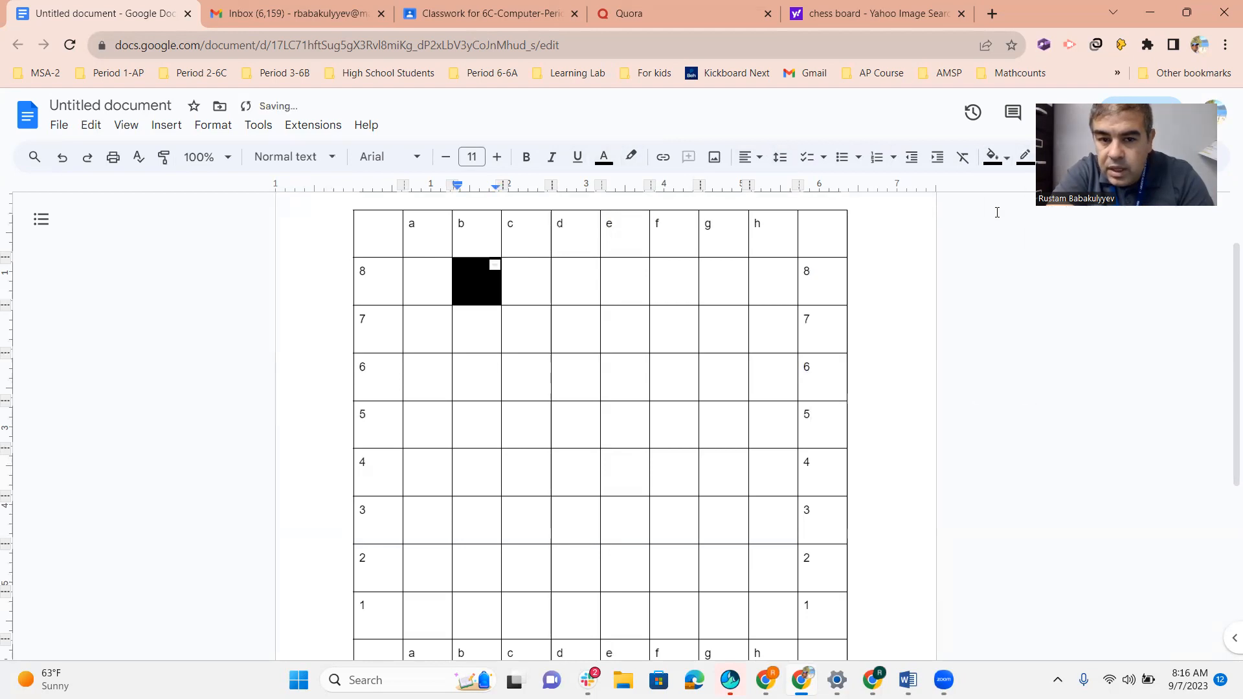
Step: Fill the cells under e and g in the row numbered 8 with black
left_click(579, 302)
left_click_drag(621, 289, 650, 272)
left_click(965, 159)
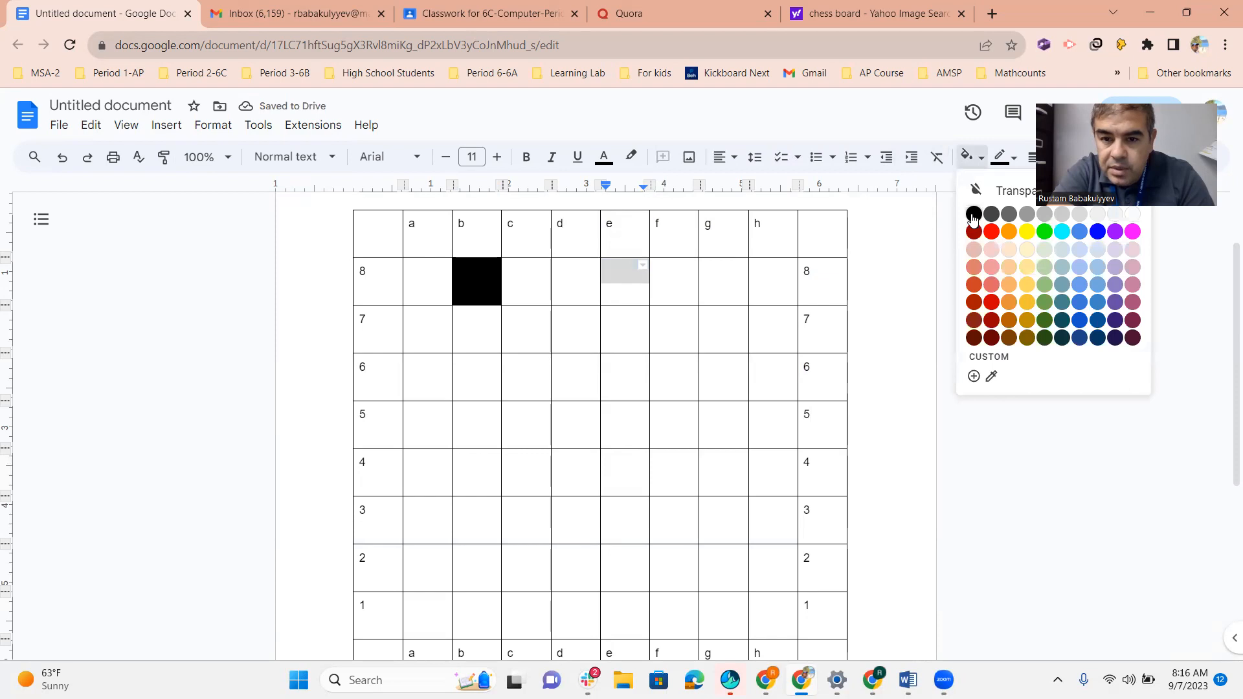
left_click(970, 214)
left_click_drag(719, 285, 751, 272)
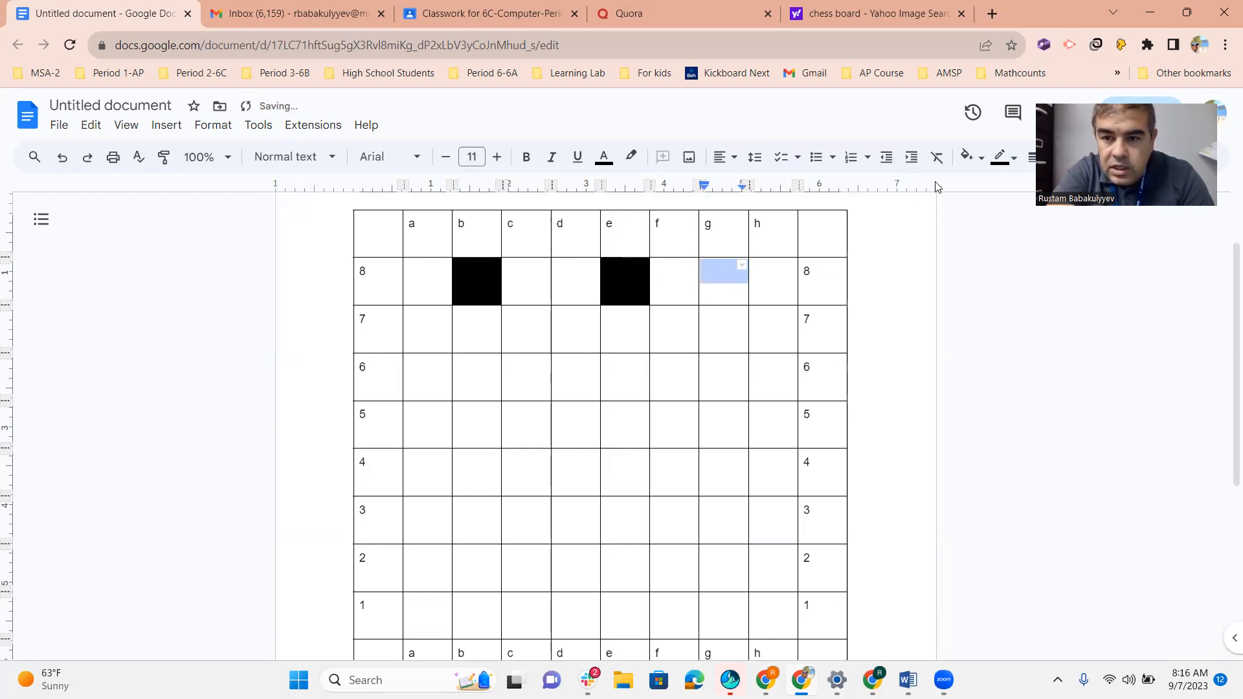
left_click(966, 157)
left_click(975, 214)
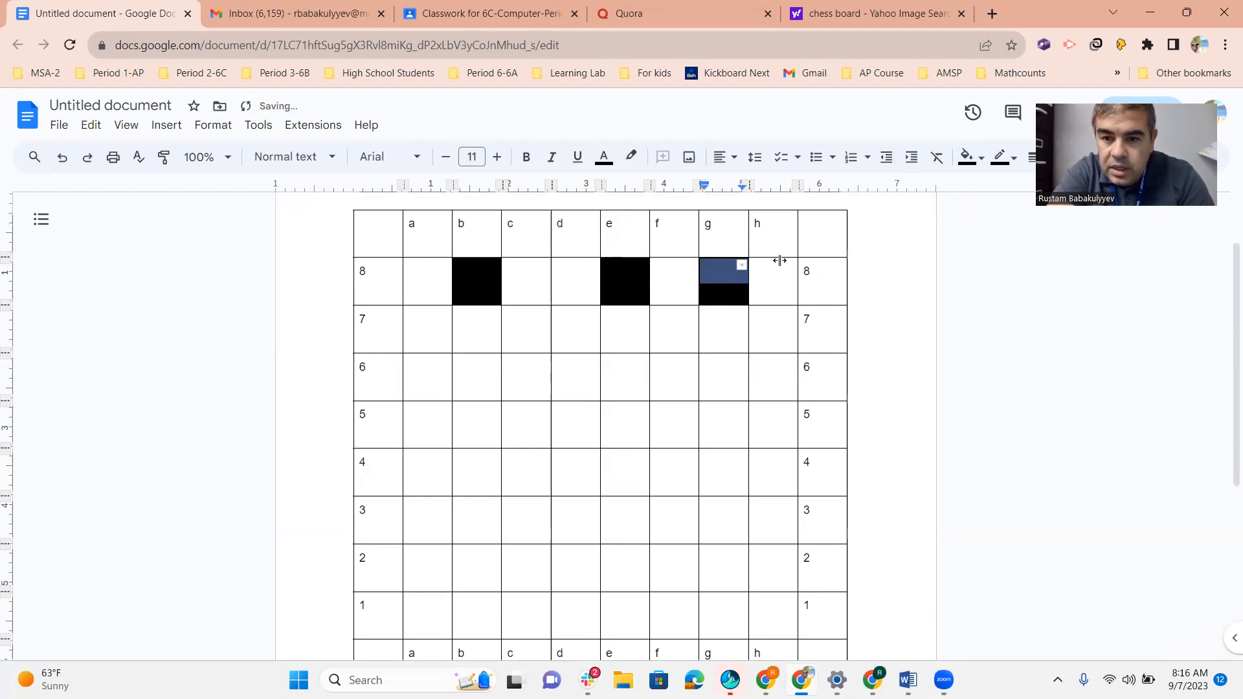
left_click(770, 265)
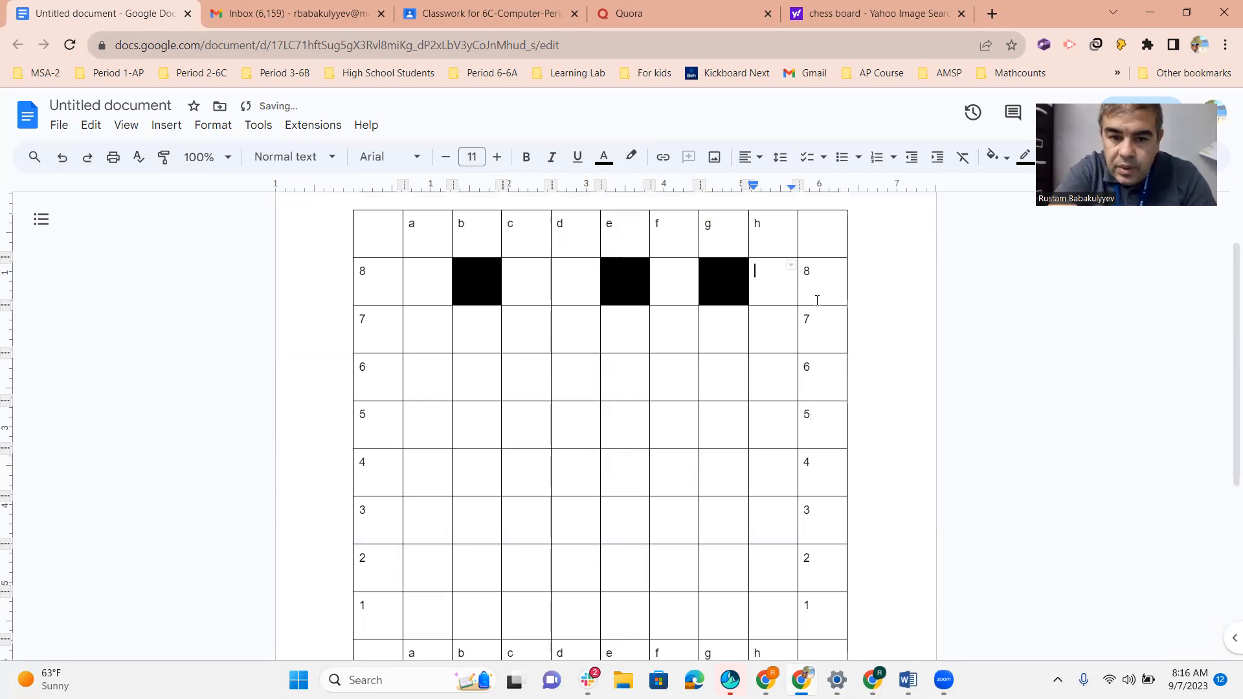
Step: Fill cell a7 with black and compare the row with the black cells above it
left_click(414, 329)
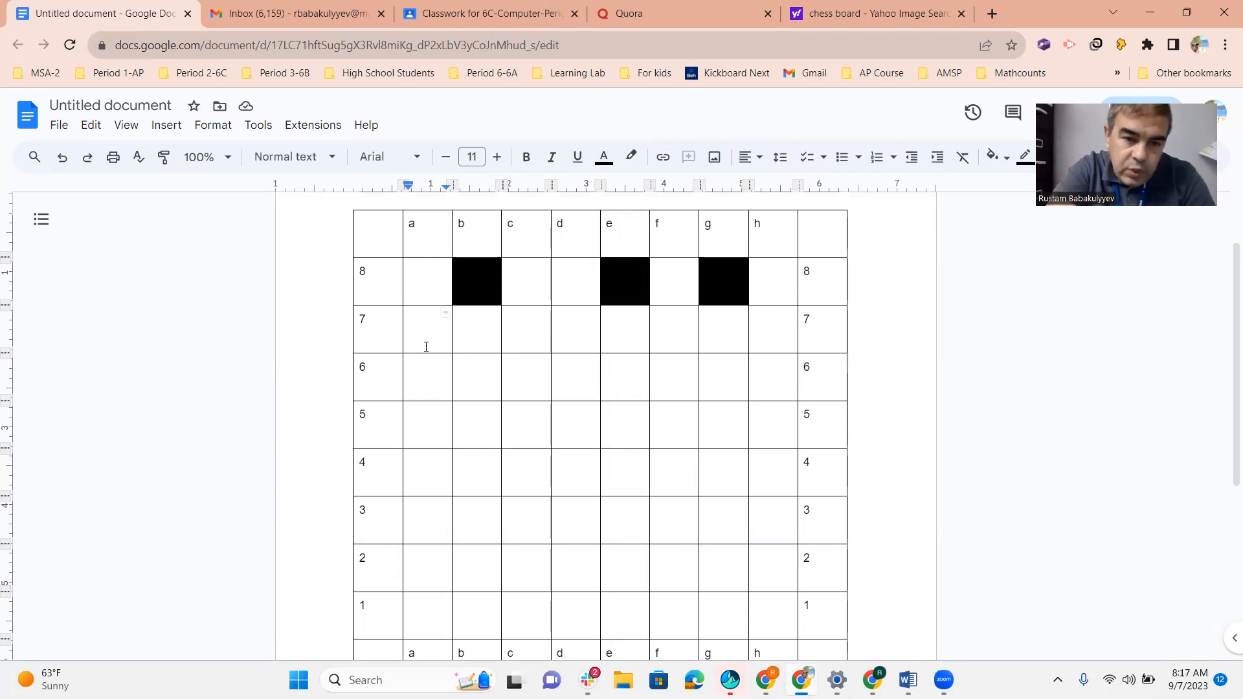
left_click(992, 165)
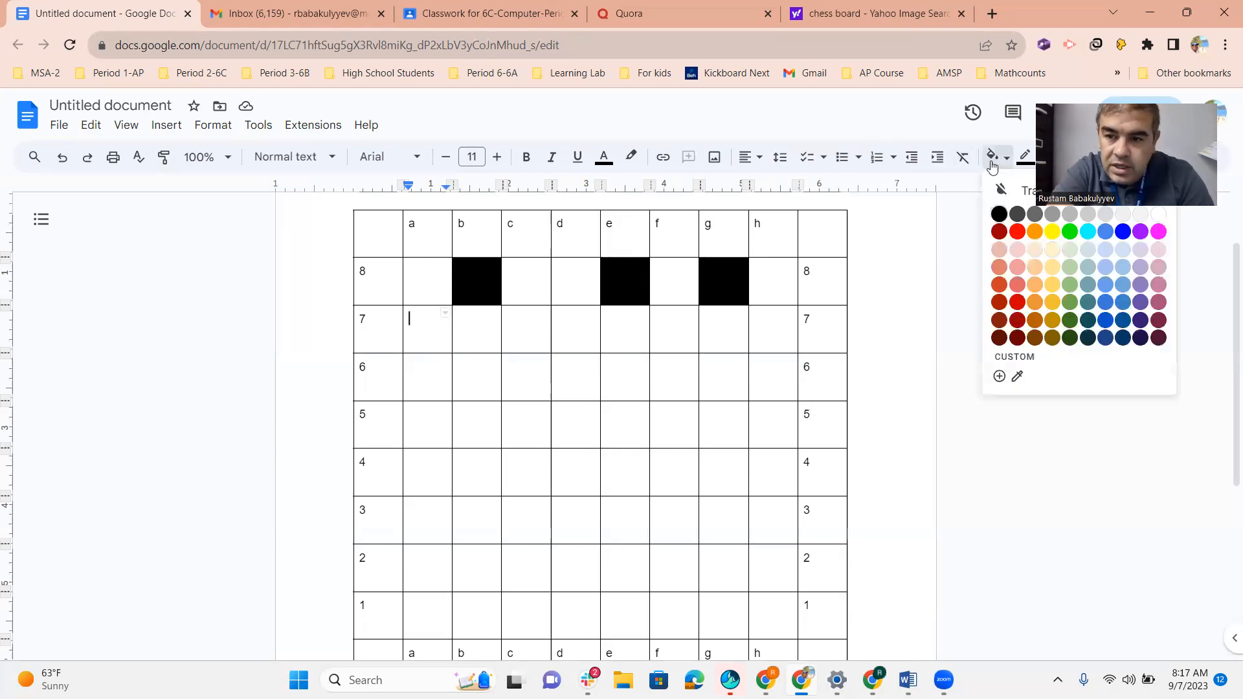
left_click(998, 213)
left_click_drag(478, 322, 533, 333)
left_click(536, 338)
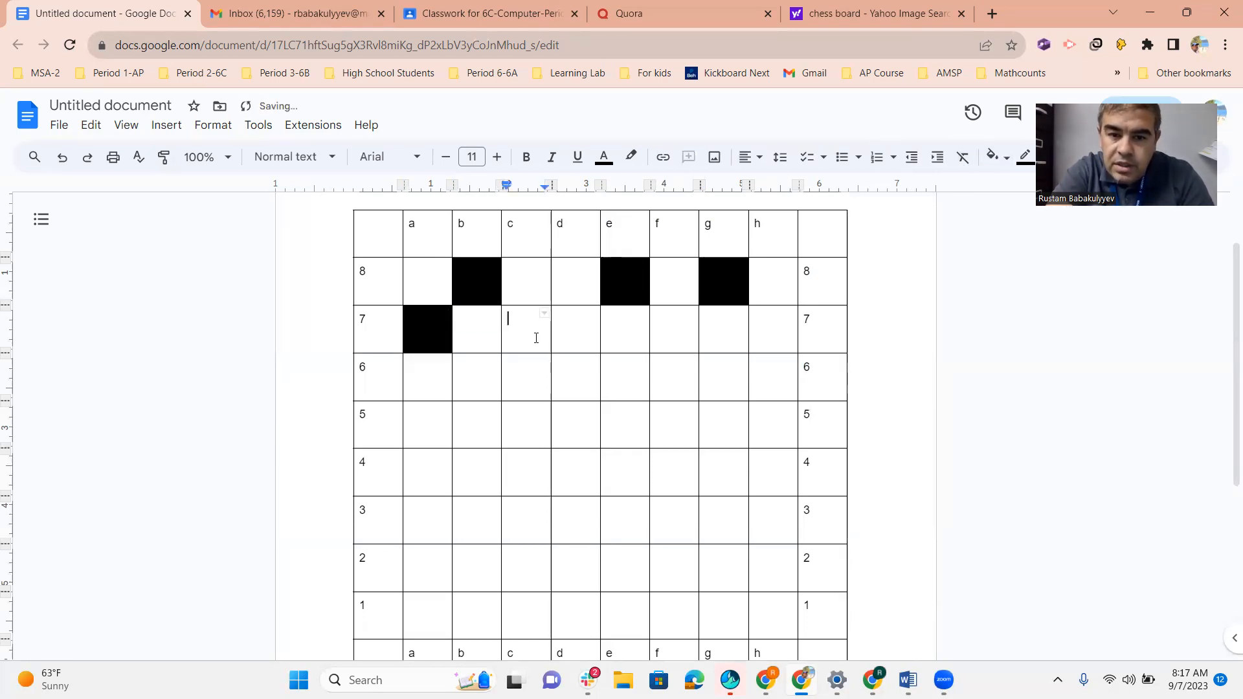
double_click(569, 285)
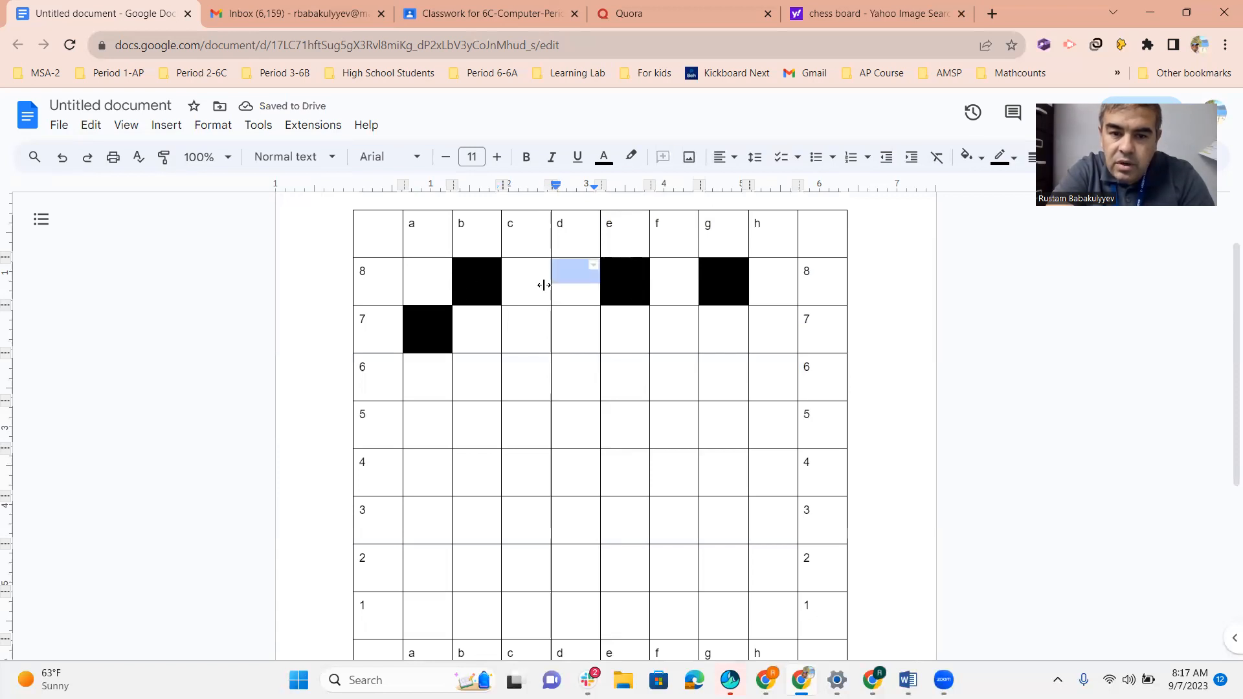
left_click(563, 329)
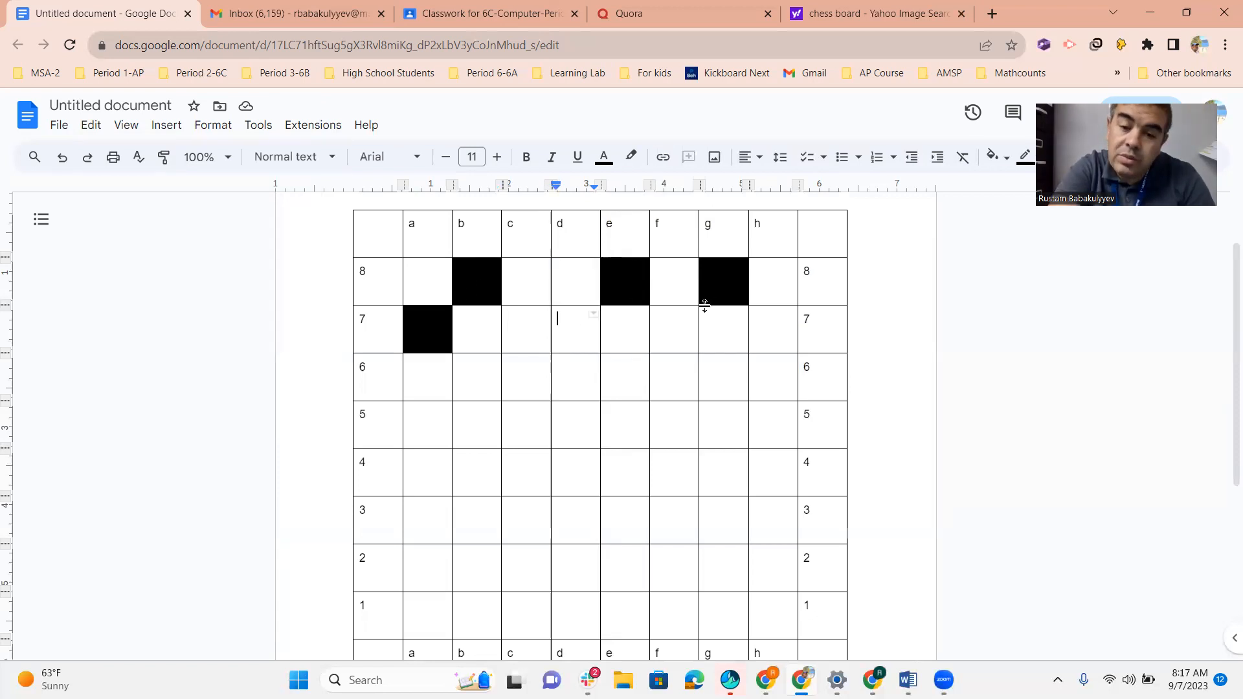
Step: Undo the black fills of cells a7, g8 and e8, keeping only b8 filled
left_click(88, 129)
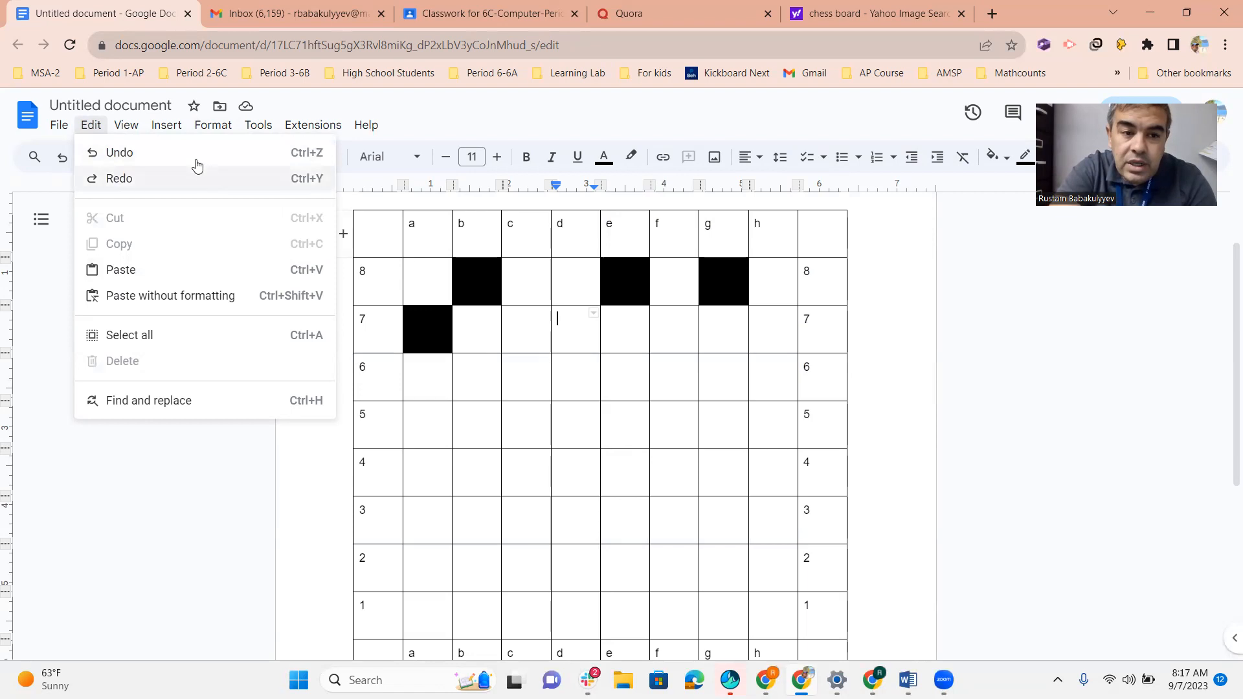
left_click(166, 160)
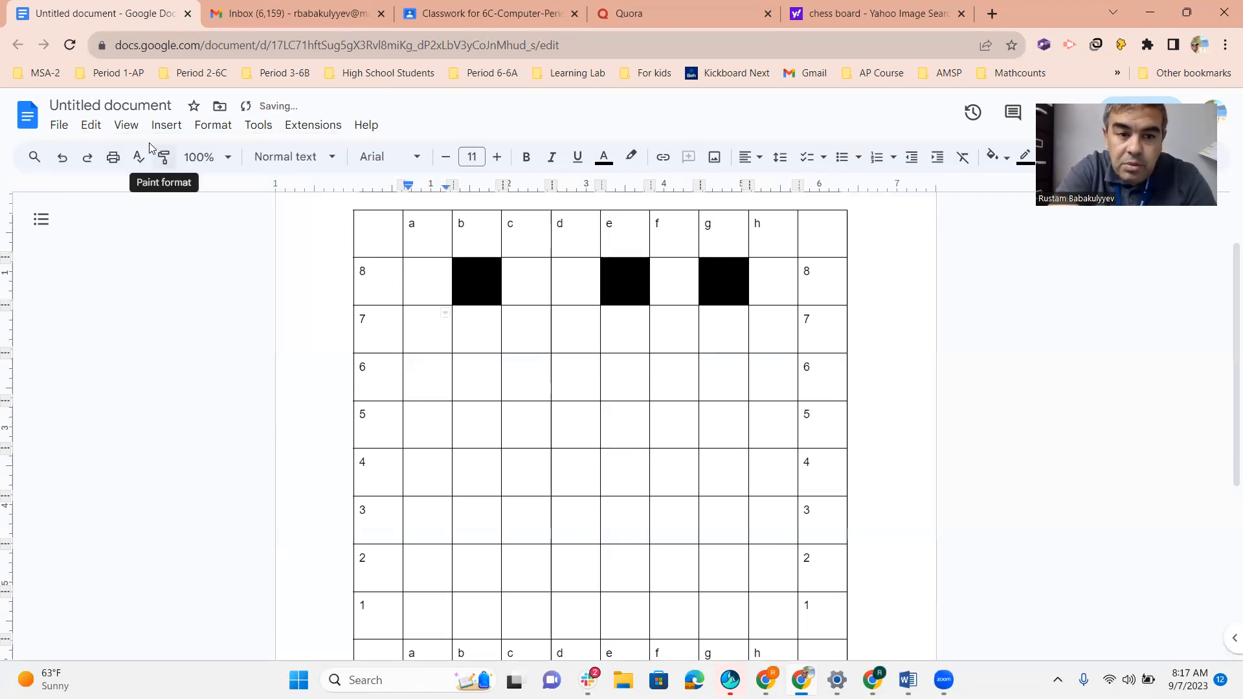
left_click(89, 125)
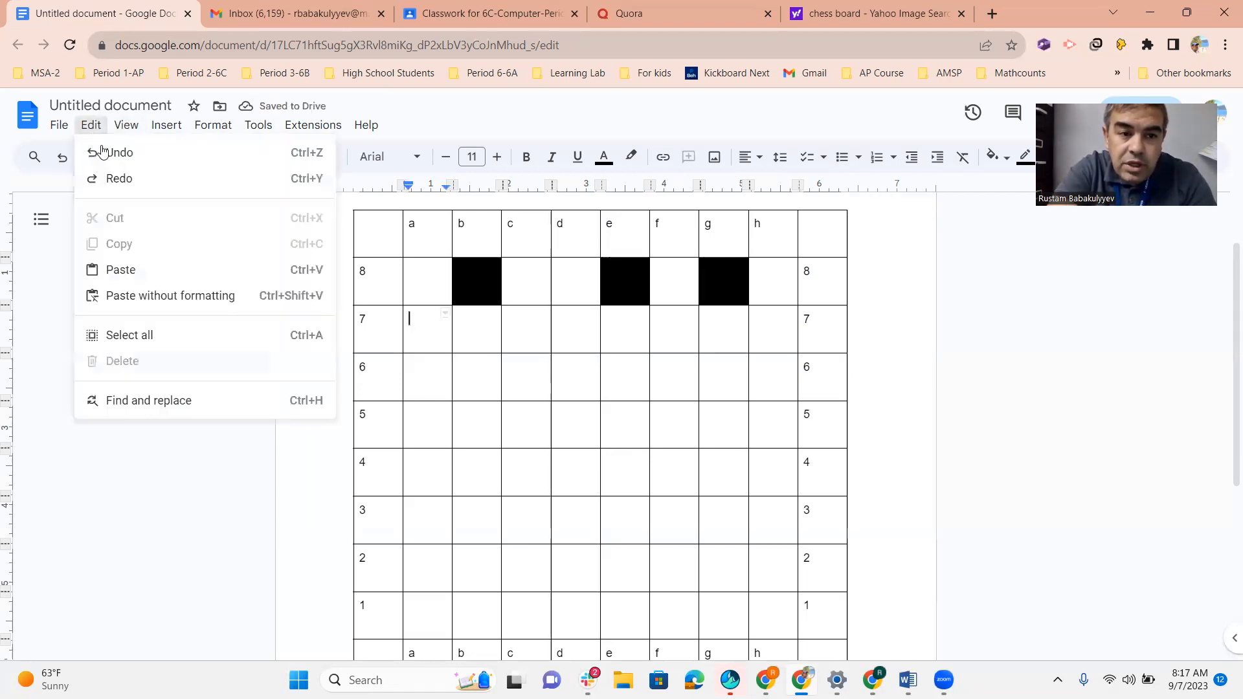
left_click(115, 155)
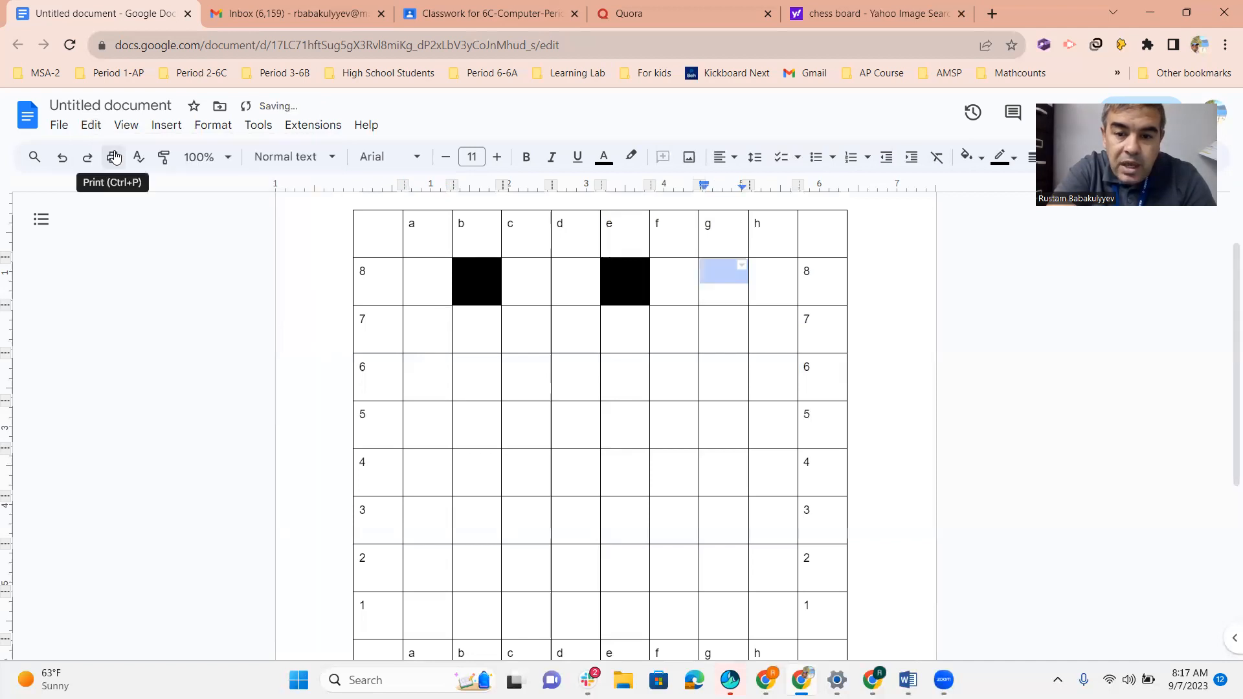
left_click(89, 125)
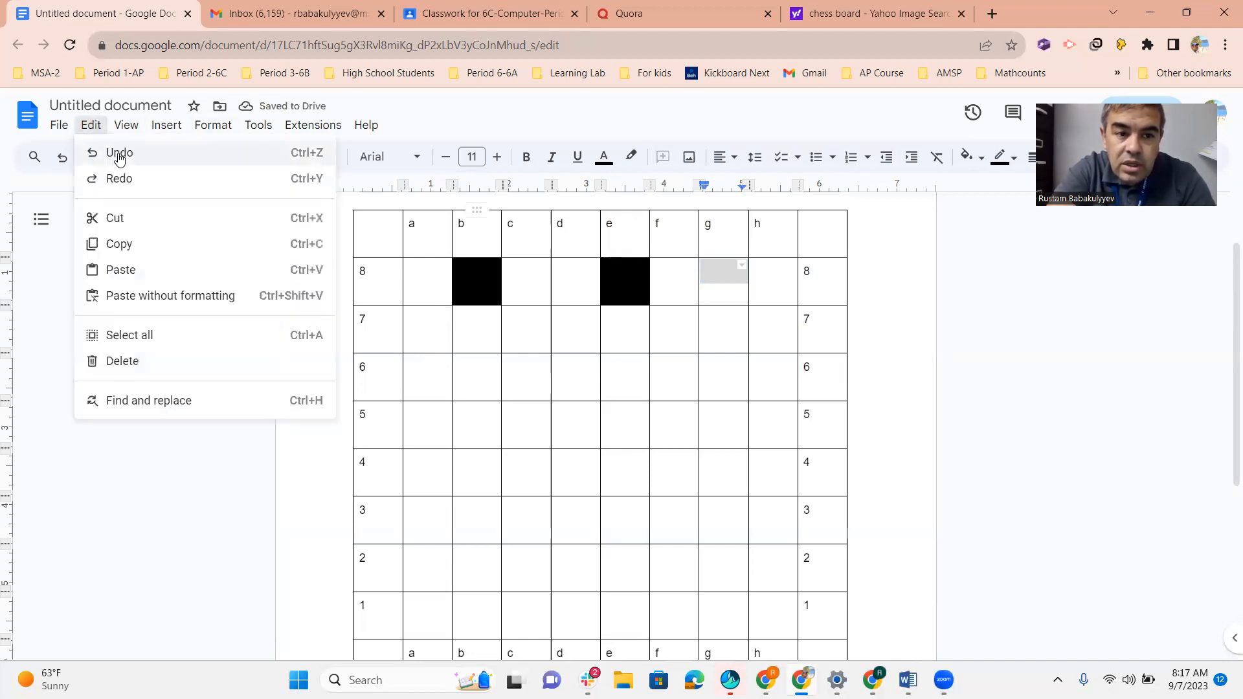
left_click(115, 154)
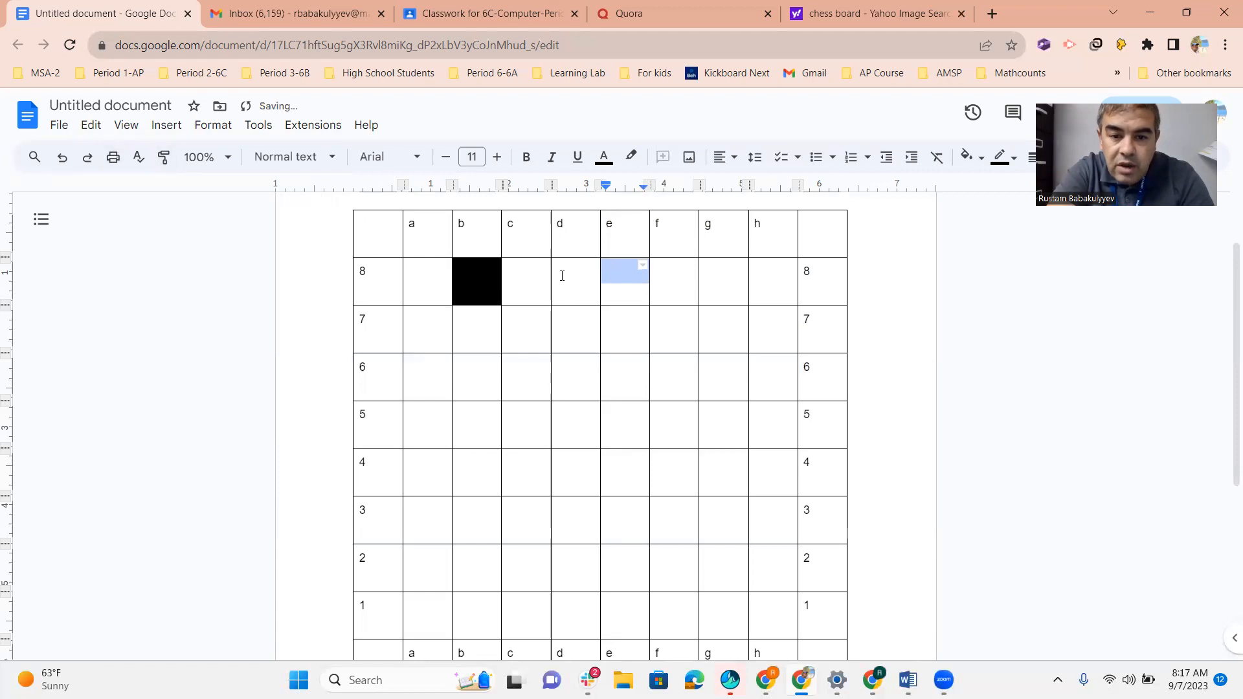
key("ctrl+z")
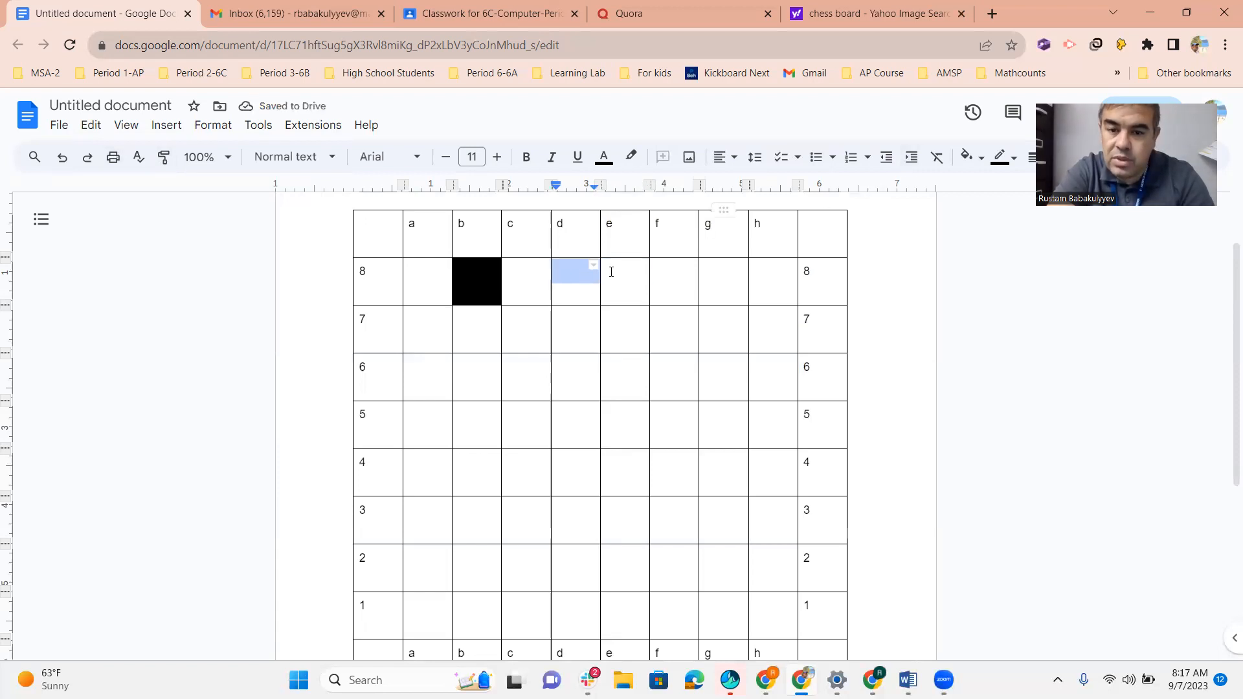
Step: Fill cells d8, f8 and h8 with black so that row 8 alternates between white and black squares
left_click(571, 283)
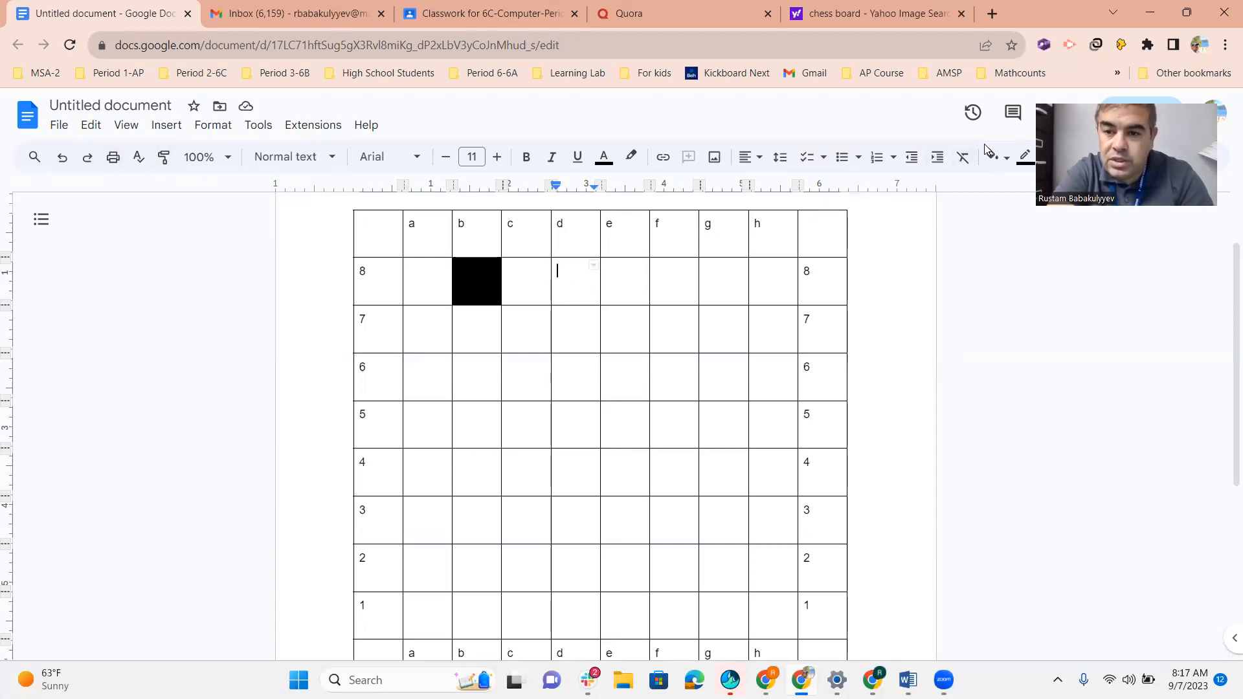
left_click(995, 170)
left_click(997, 220)
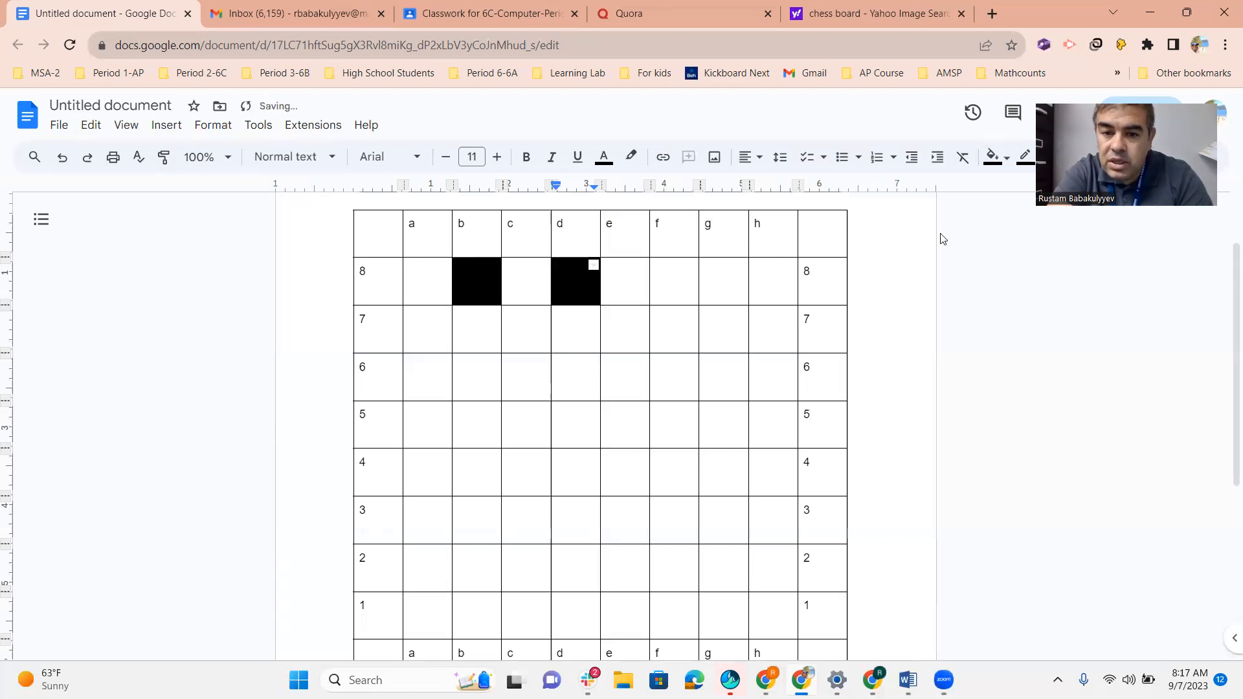
double_click(686, 275)
left_click(966, 156)
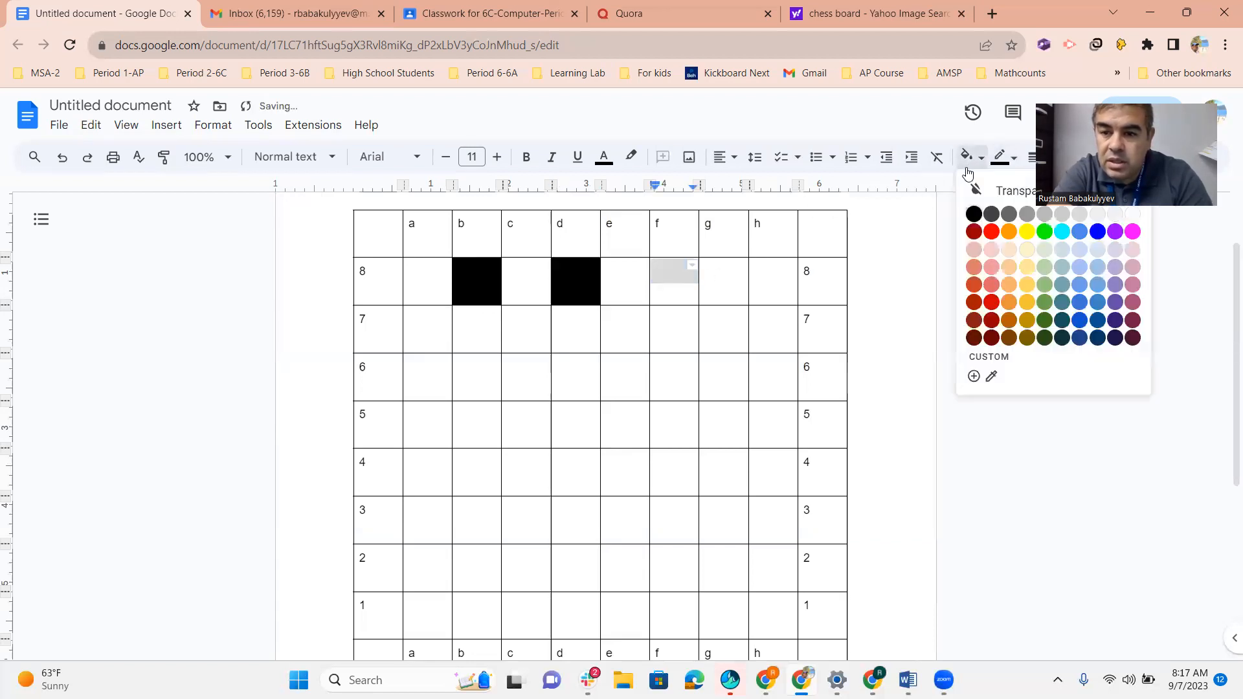
left_click(974, 218)
left_click(753, 275)
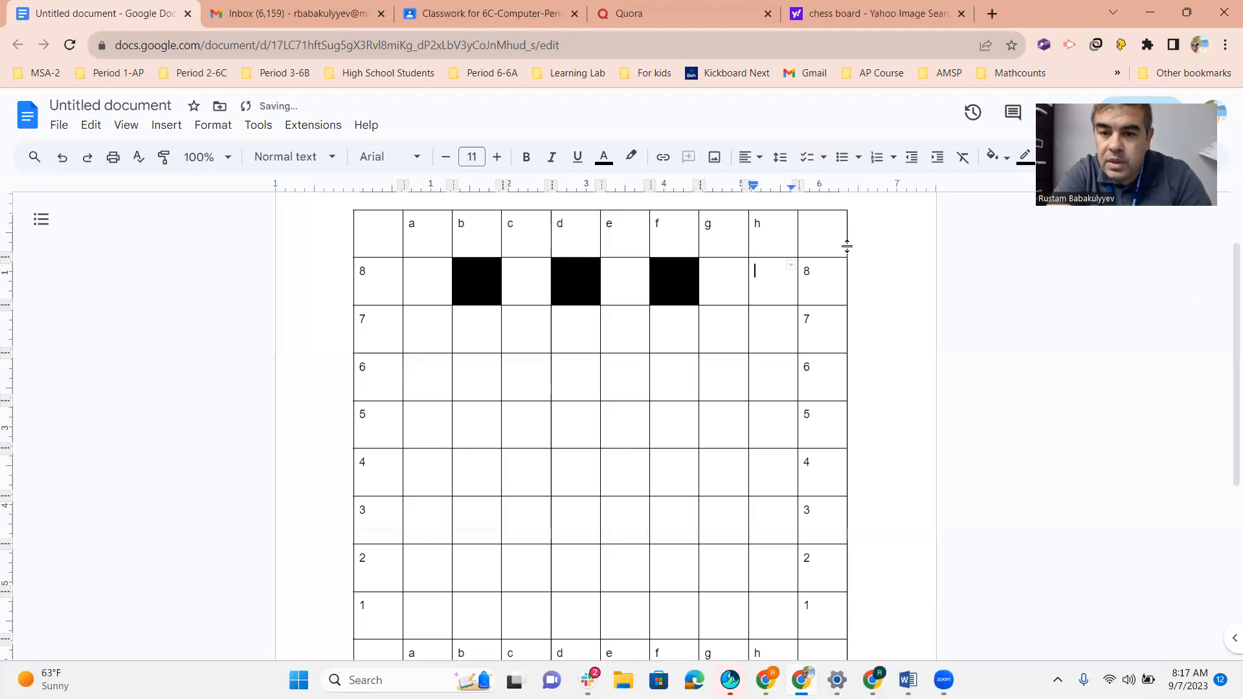
left_click(990, 157)
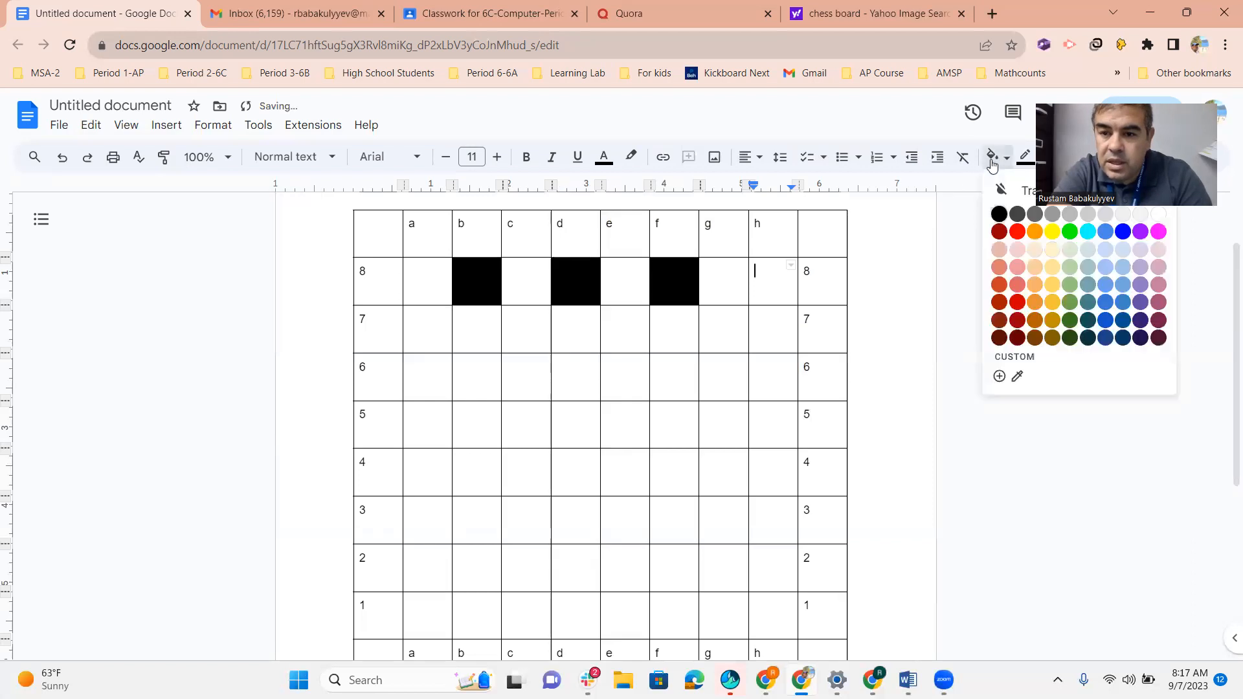
left_click(998, 215)
Step: Fill cell a7 with black as the first dark square of the row numbered 7
double_click(421, 318)
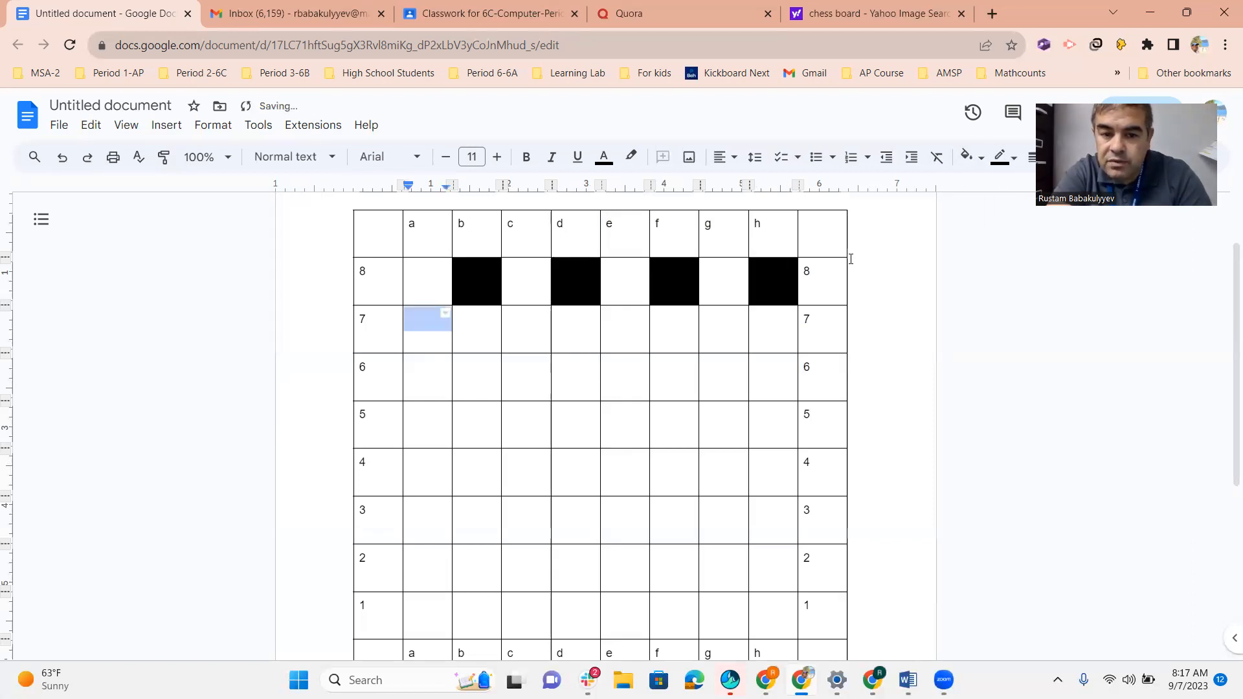
left_click(967, 157)
left_click(974, 214)
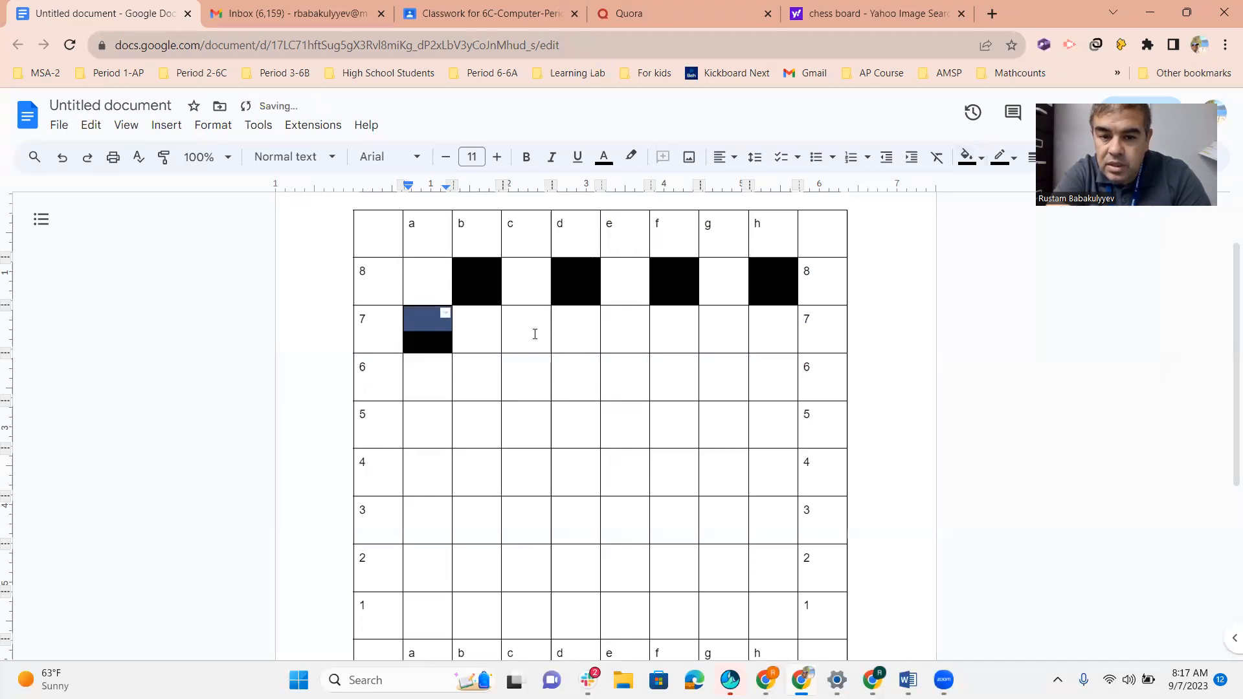
Step: Fill cells c7, e7 and g7 with black so that row 7 alternates opposite to row 8
double_click(526, 318)
left_click(965, 157)
left_click(974, 214)
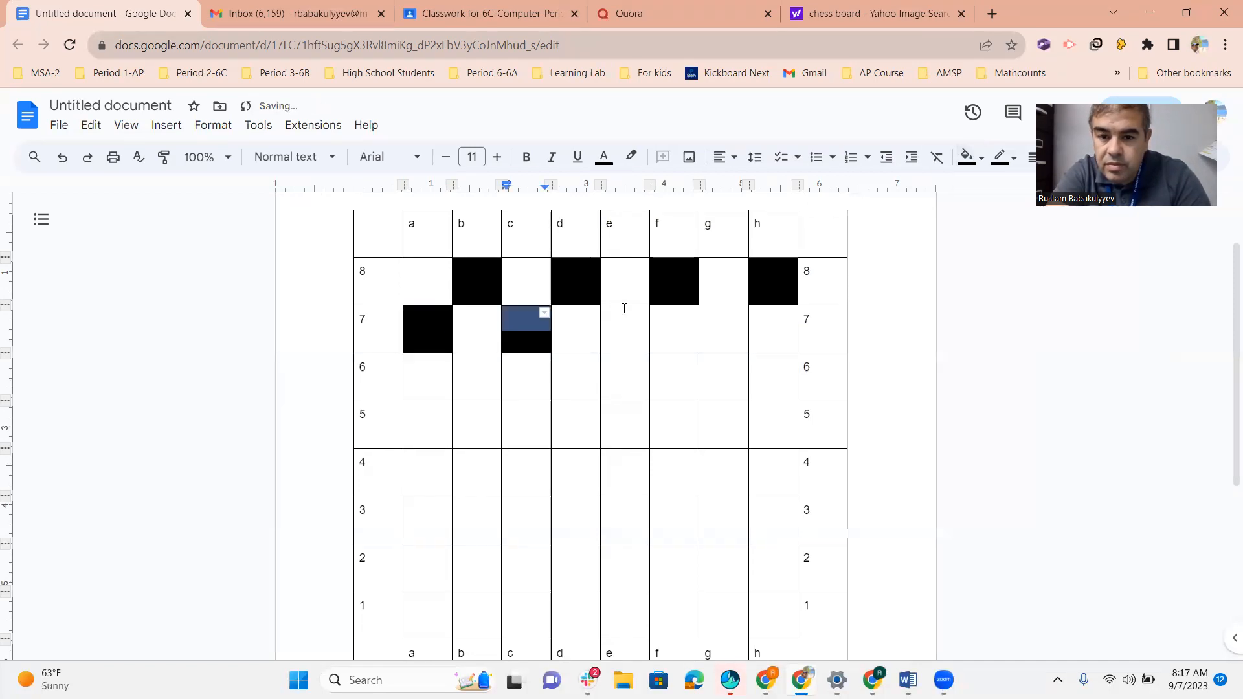
double_click(624, 318)
left_click(967, 158)
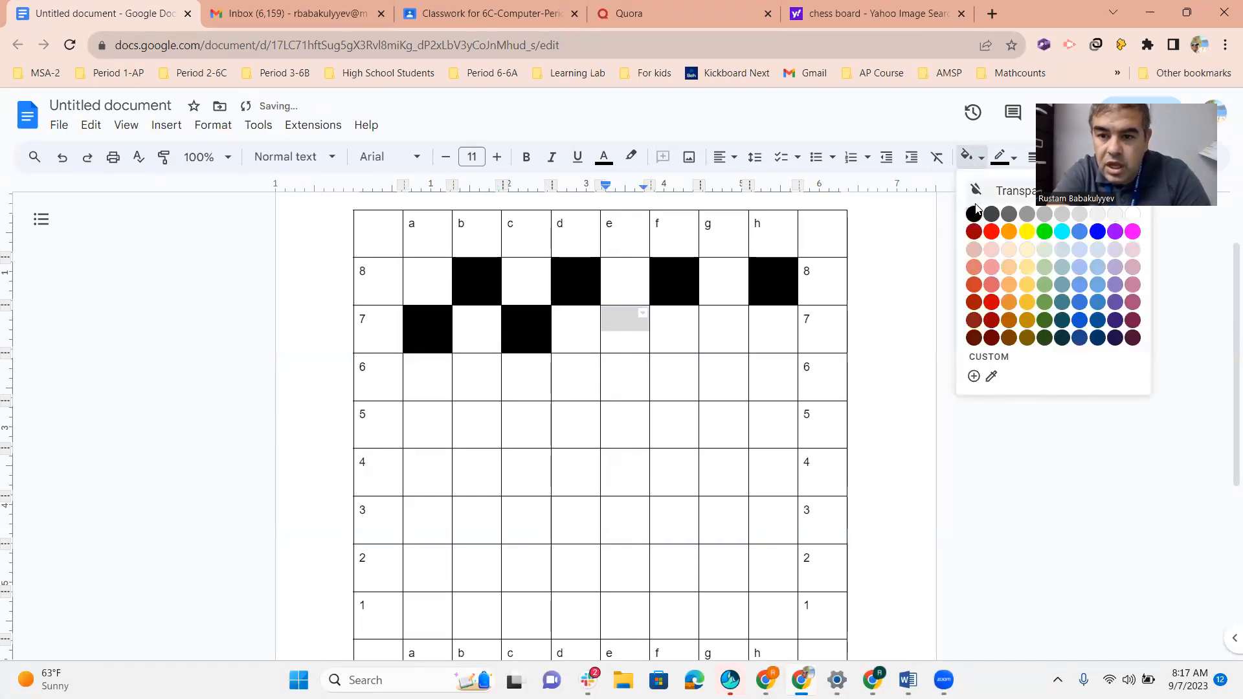
left_click(974, 213)
double_click(712, 317)
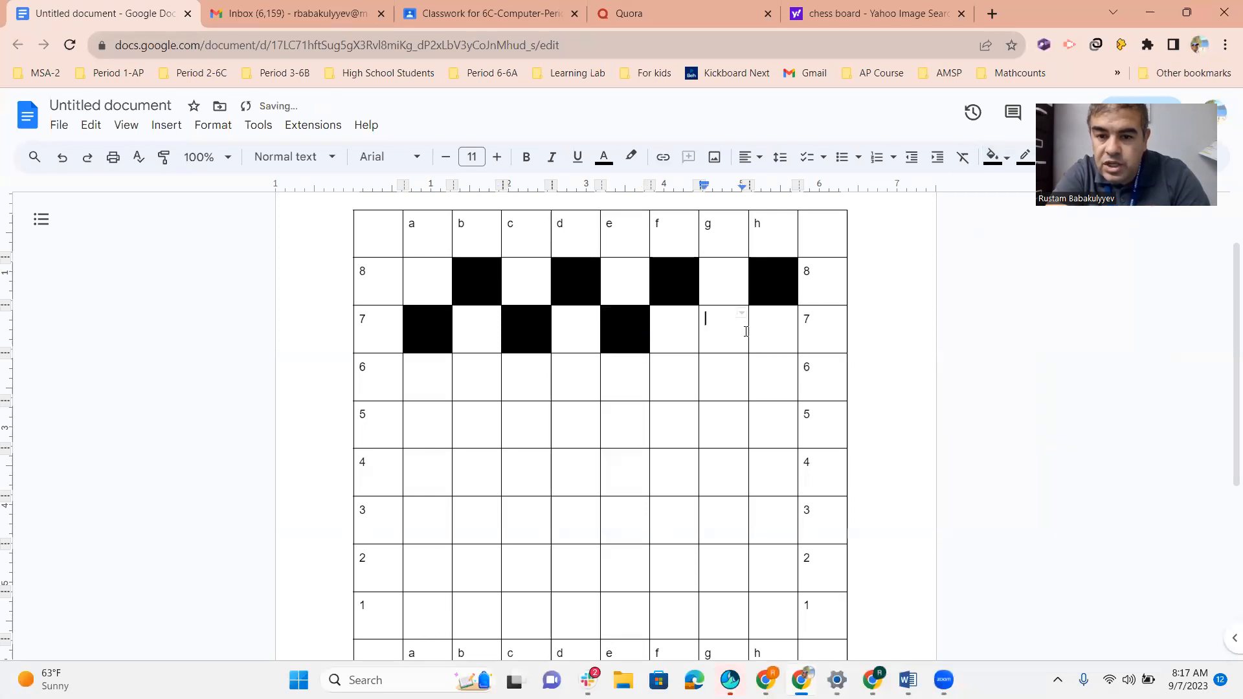
left_click(968, 157)
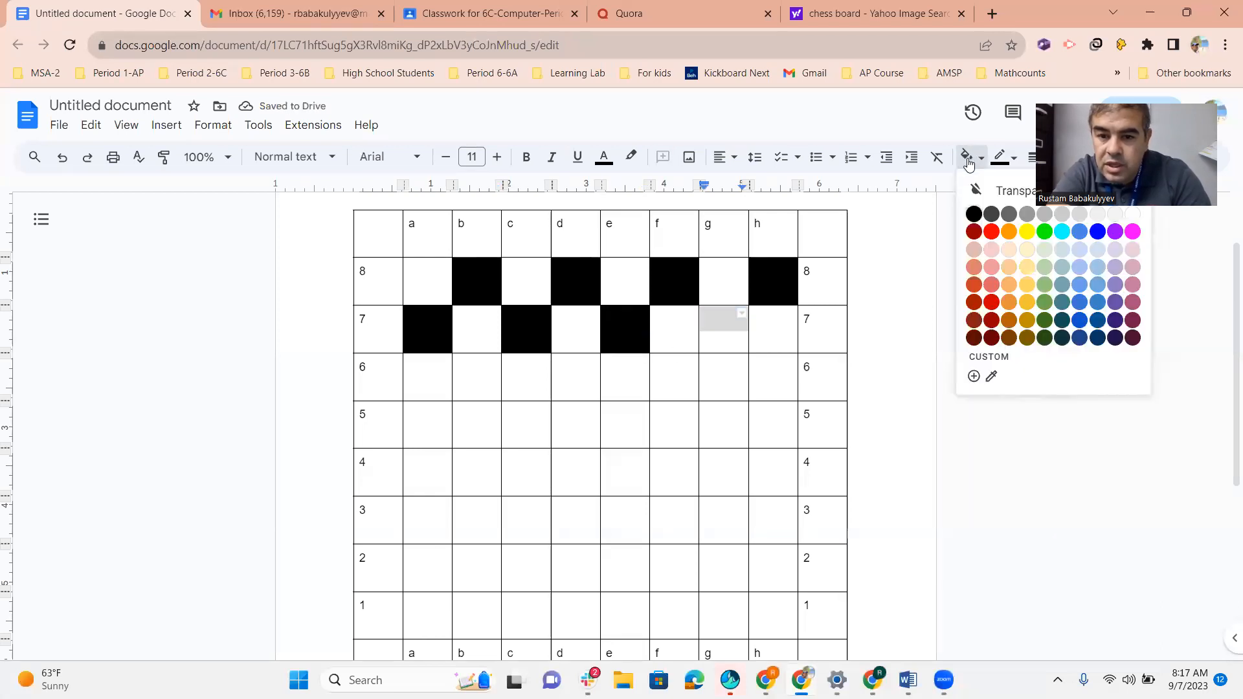
left_click(973, 214)
double_click(836, 365)
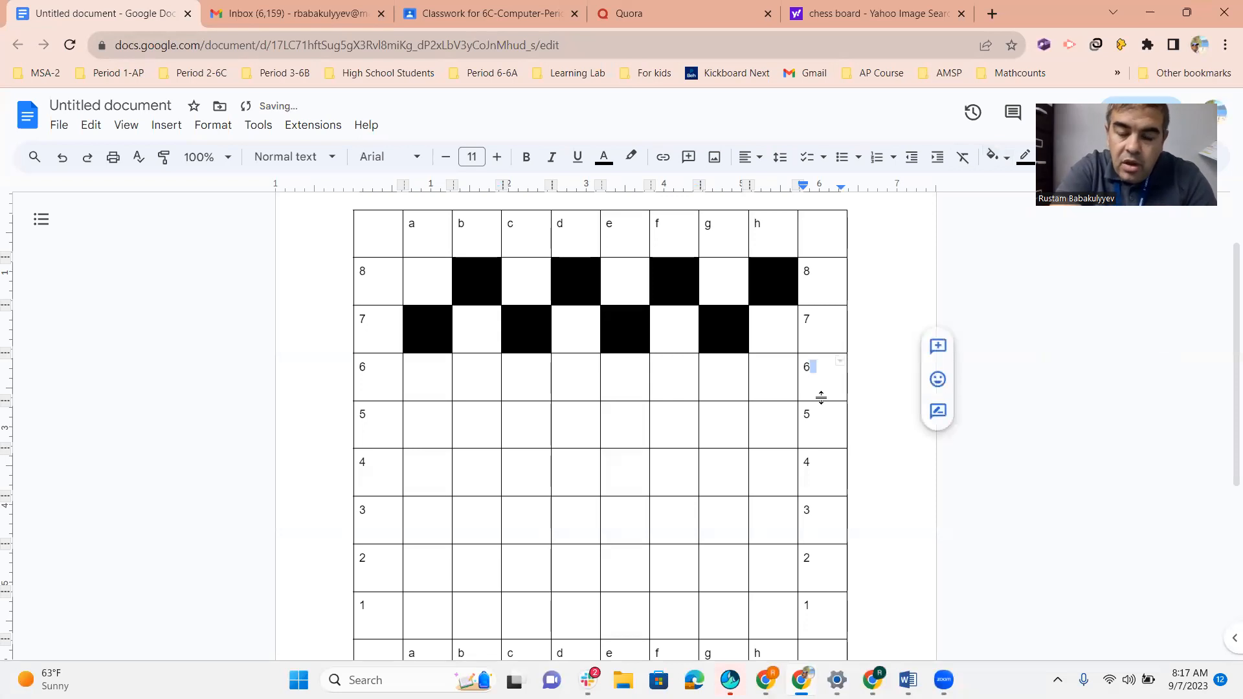
left_click(868, 347)
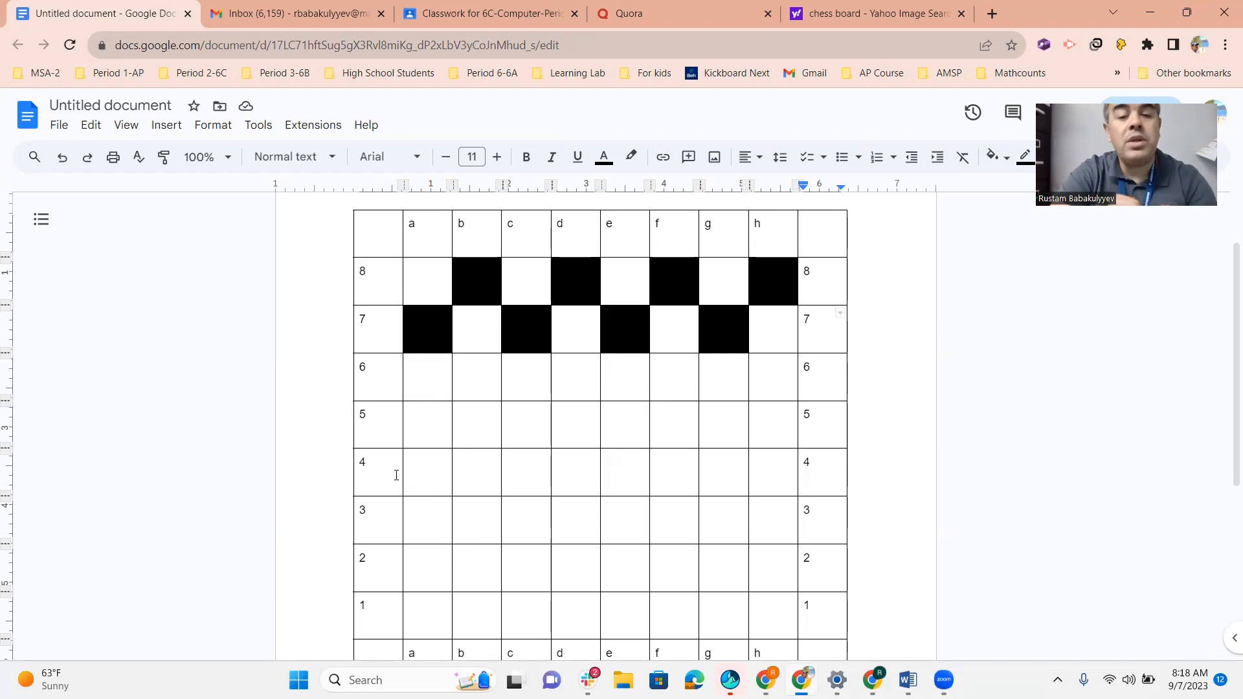
Step: Try to select cells b6 and d6 together so they can share one fill
double_click(467, 373)
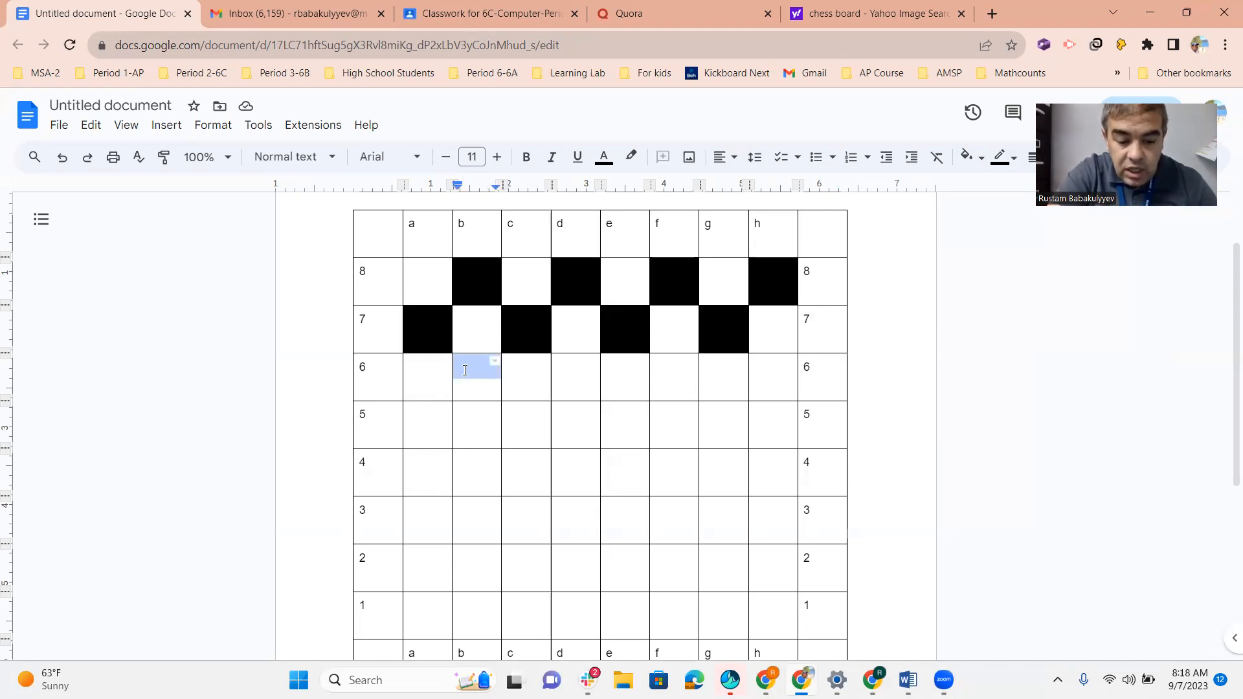
left_click(577, 382)
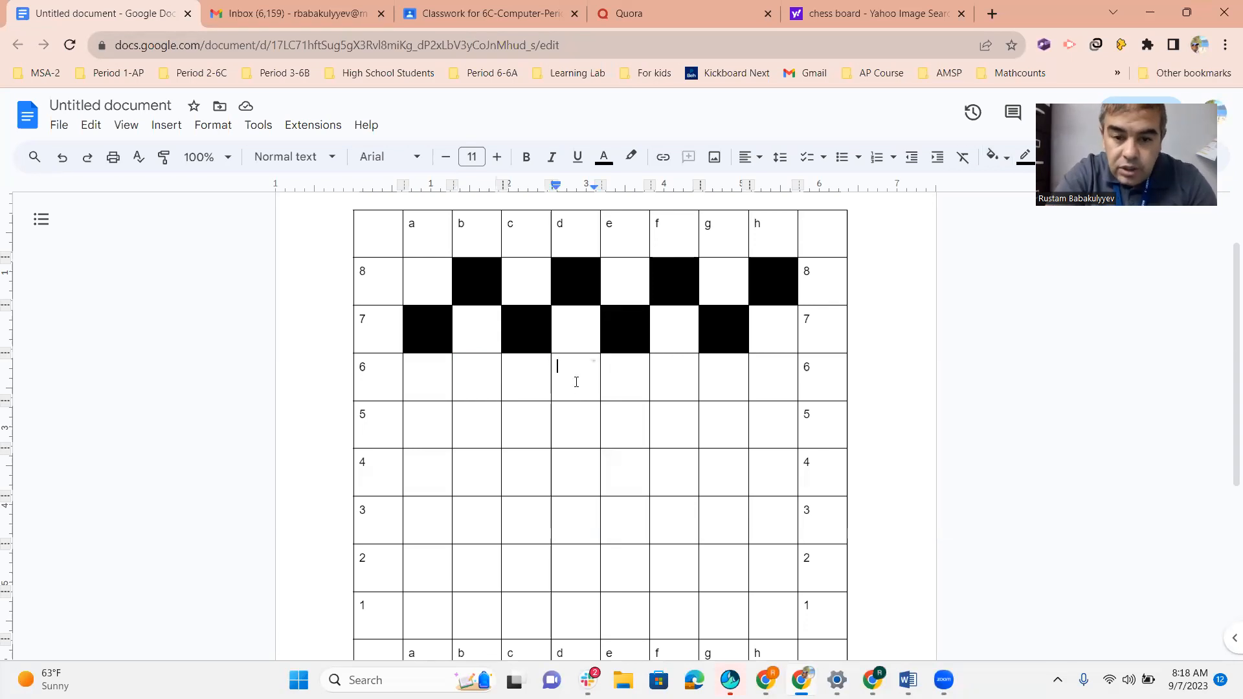
double_click(470, 369)
left_click(473, 375)
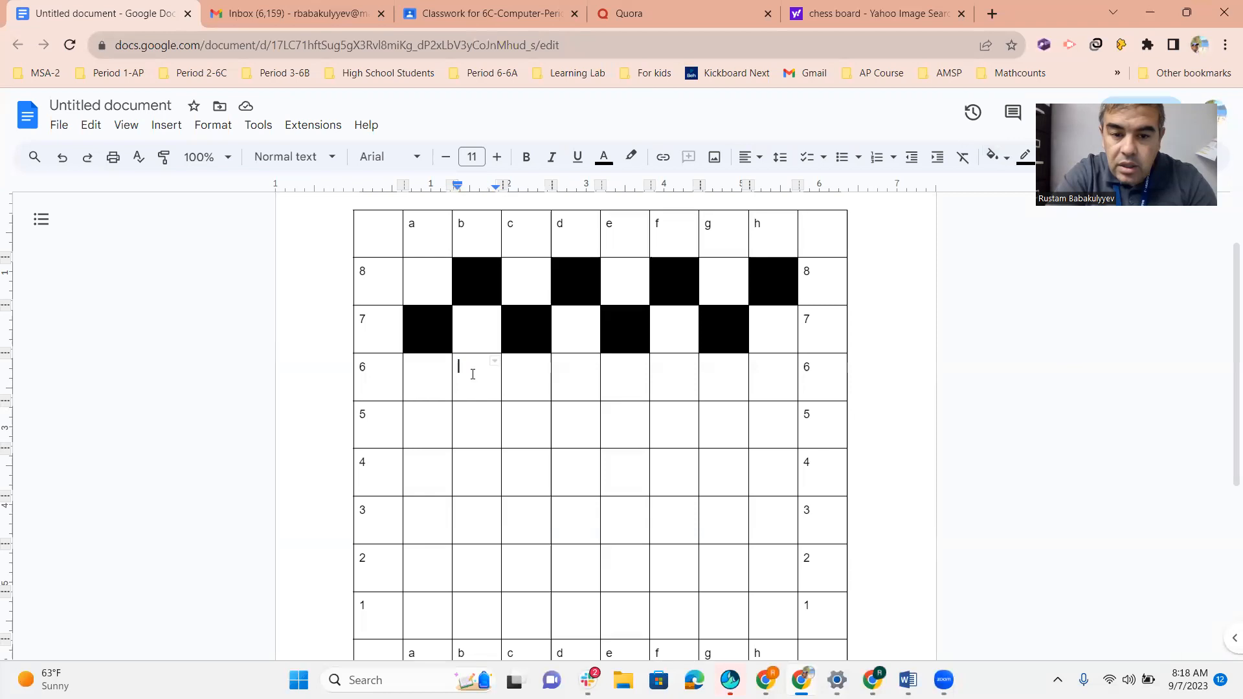
double_click(479, 380)
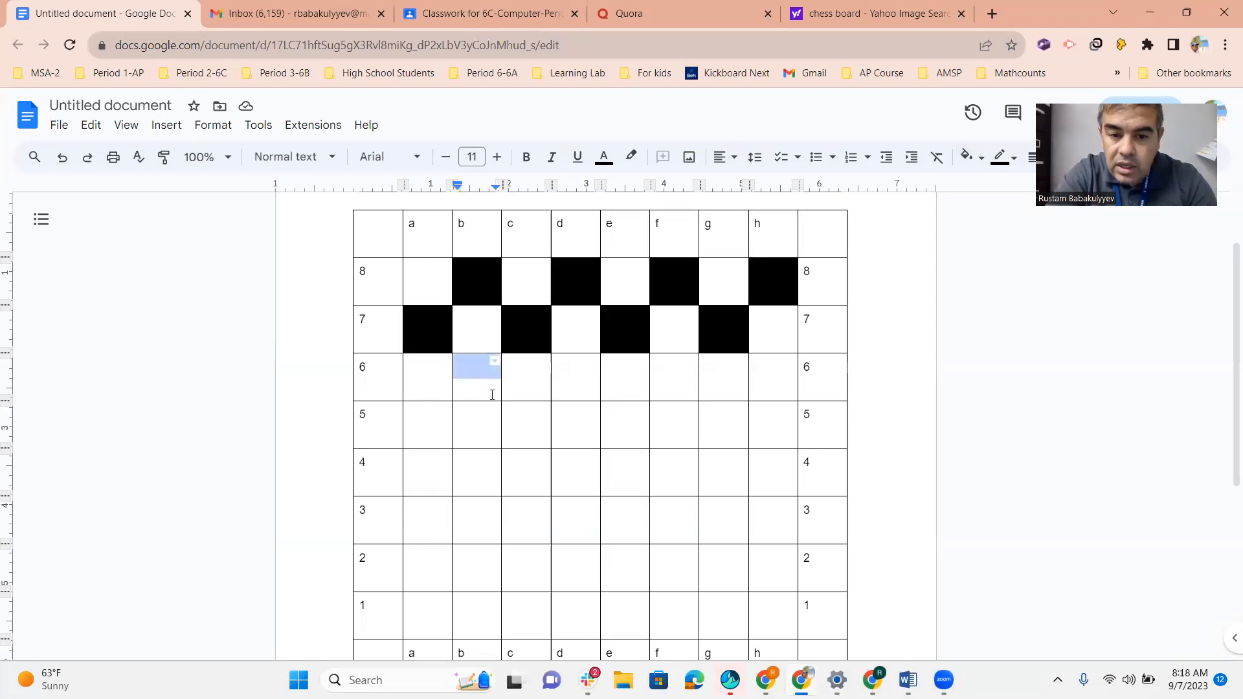
left_click(575, 382, "shift")
left_click(466, 367)
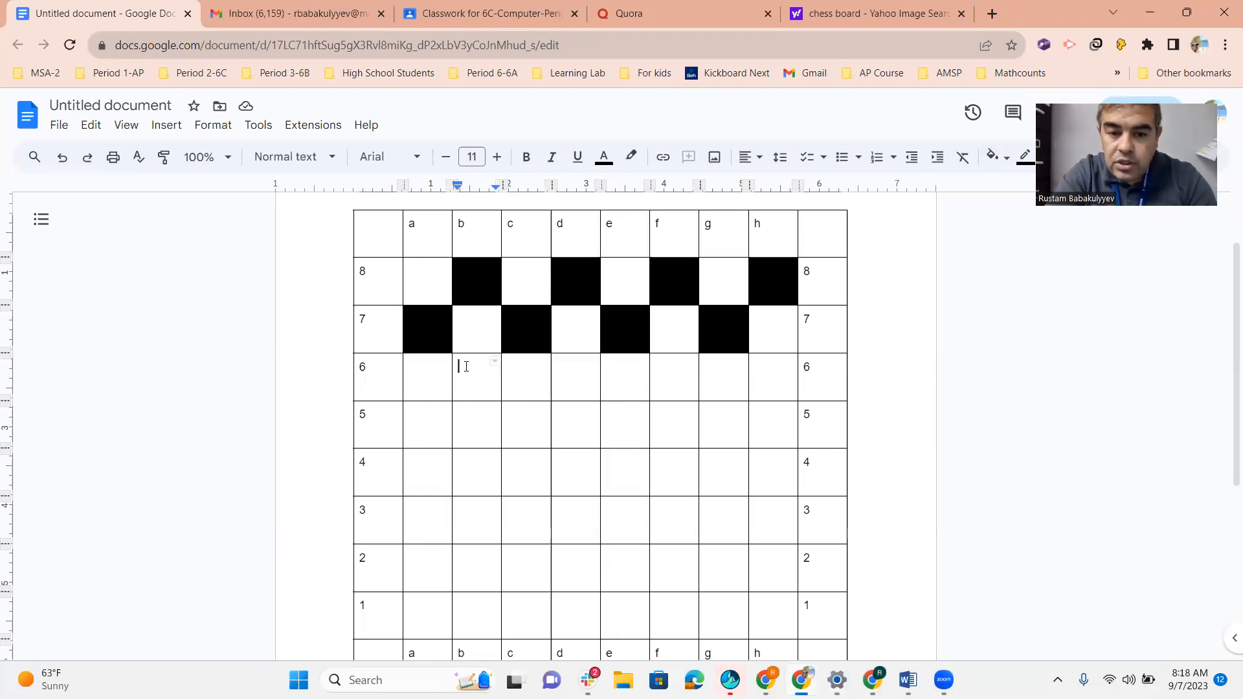
double_click(478, 377)
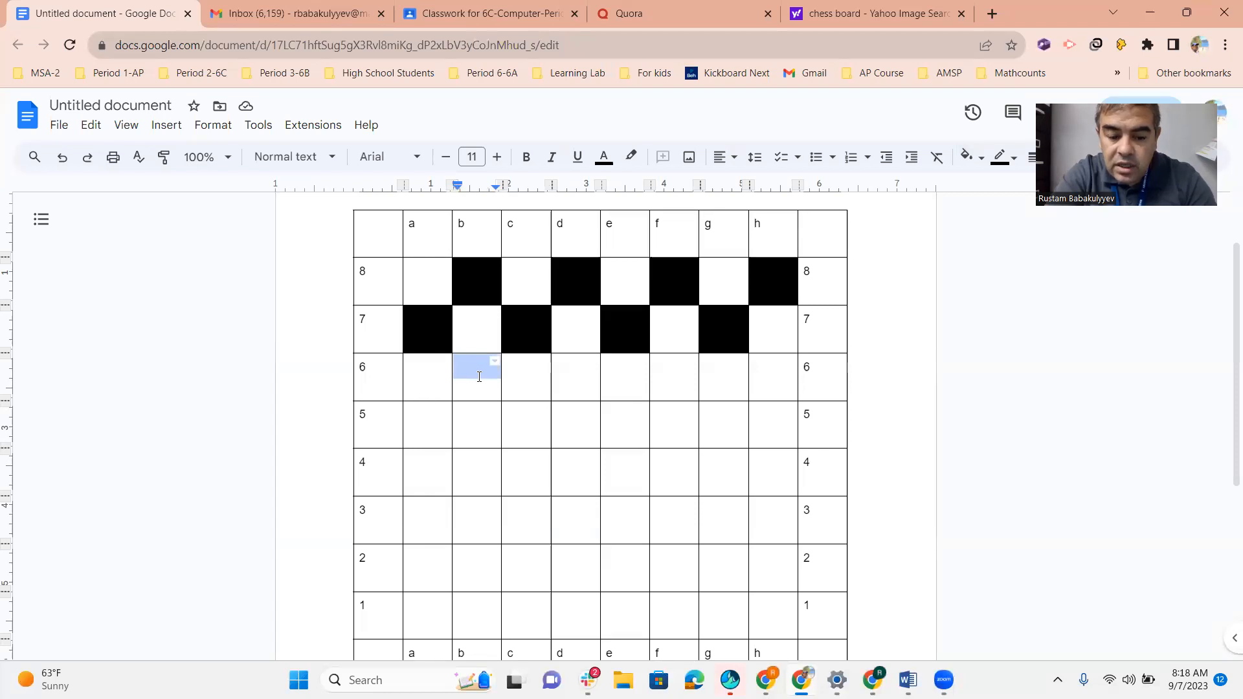
double_click(563, 367)
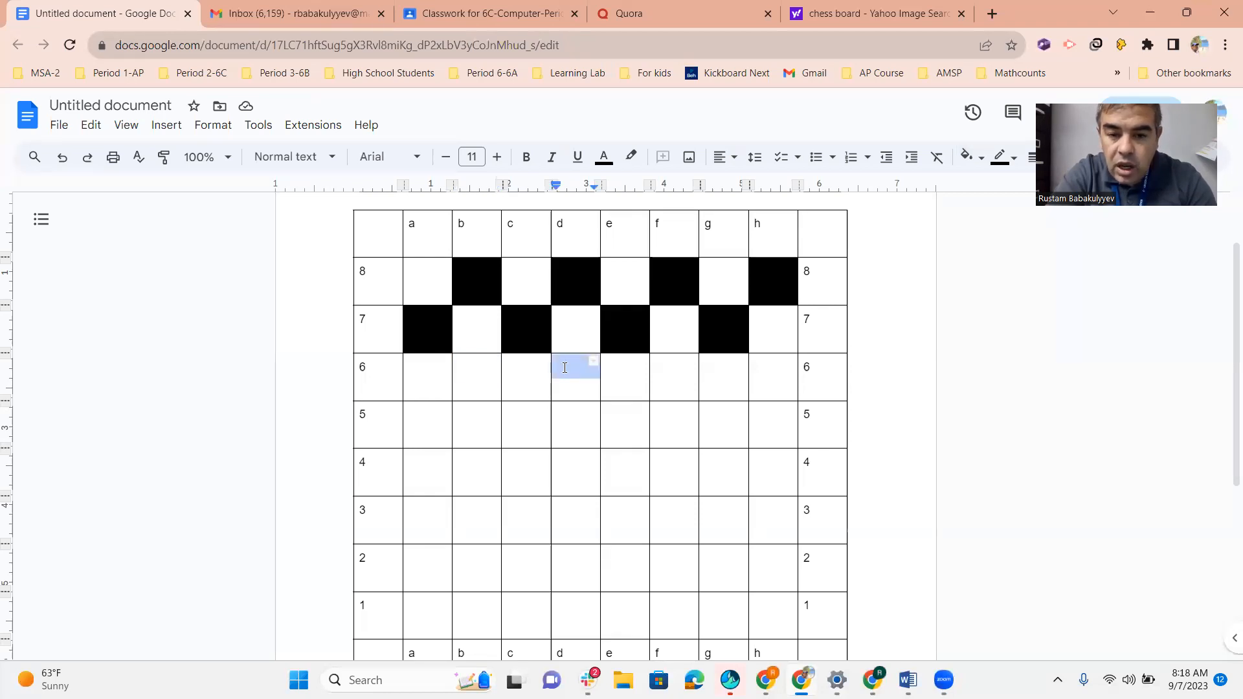
left_click_drag(581, 399, 584, 399)
double_click(622, 380)
left_click(436, 378)
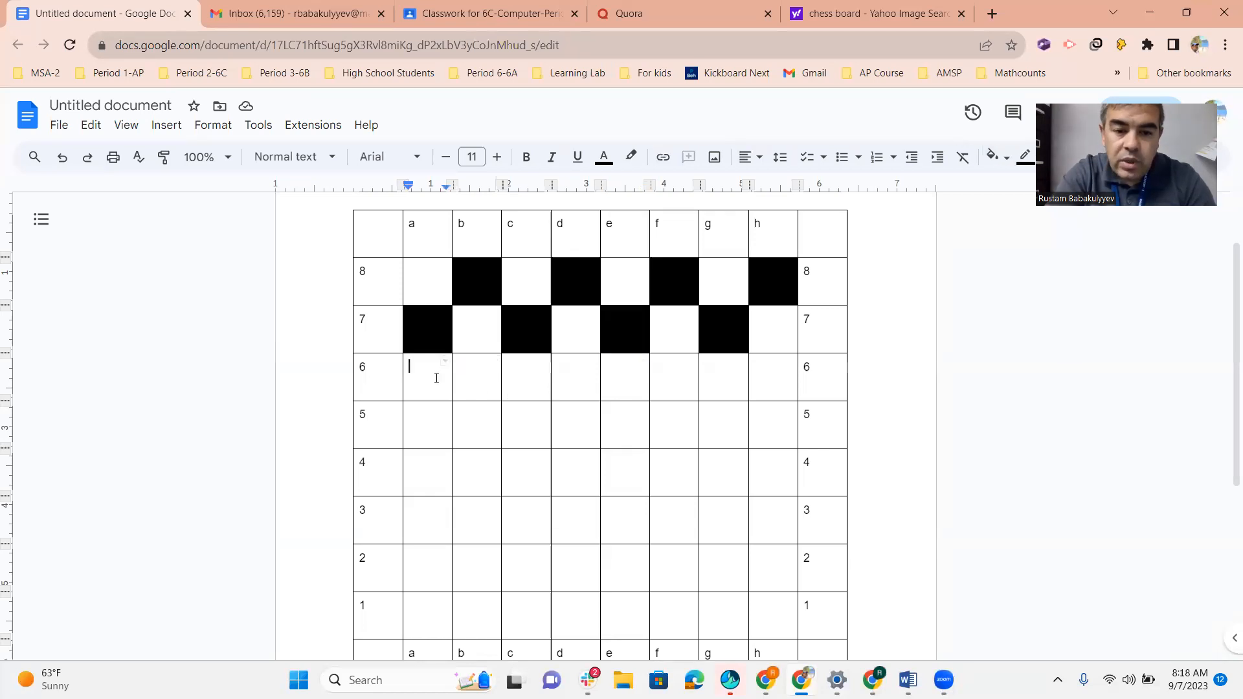
Step: Fill cells b6 and d6 with black, one after the other
double_click(486, 379)
left_click(965, 159)
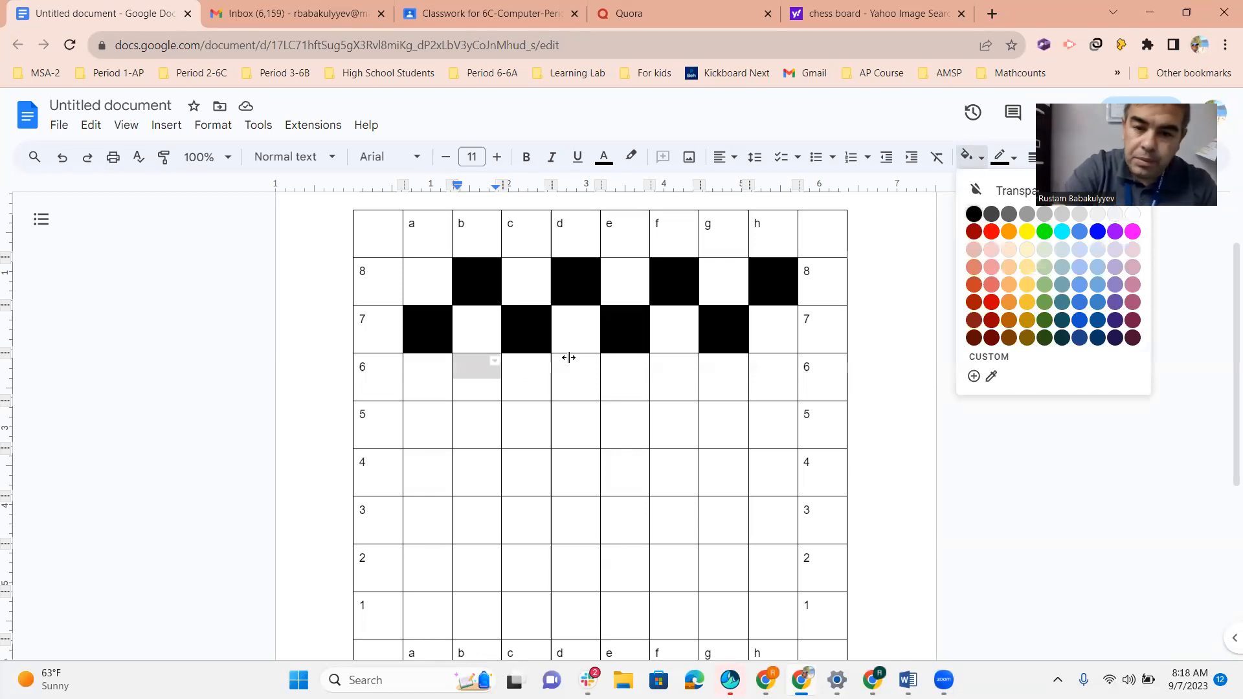
left_click(481, 392)
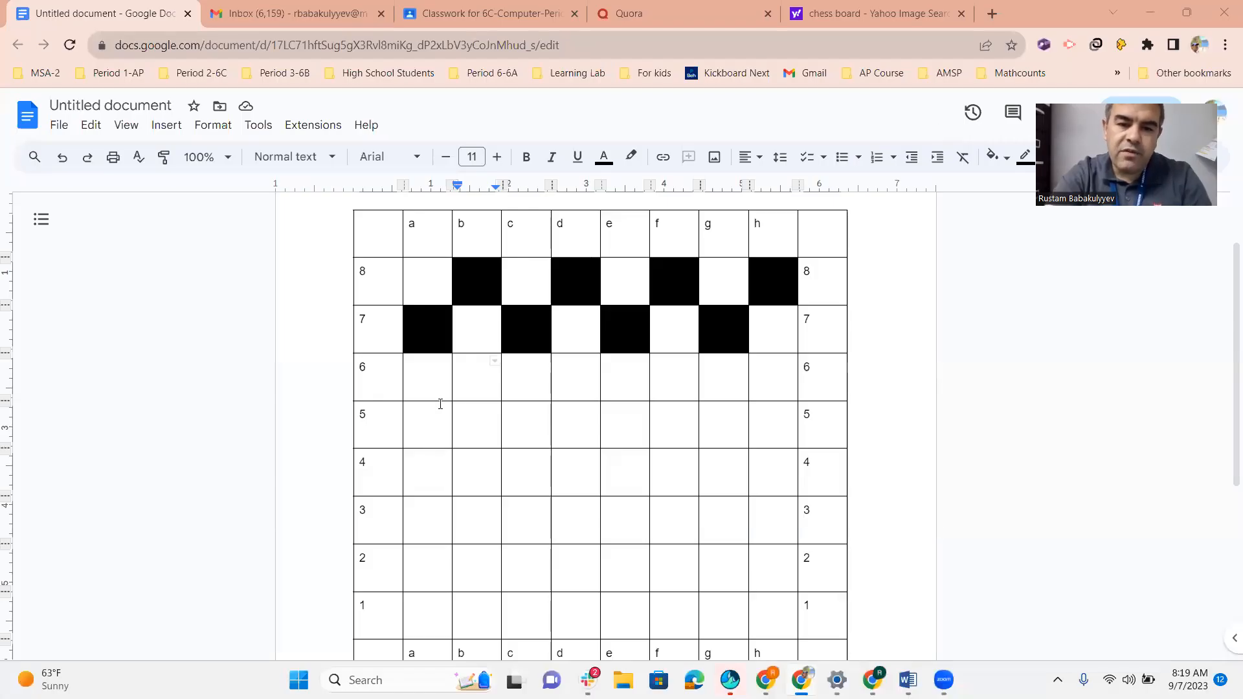
left_click_drag(484, 383, 491, 371)
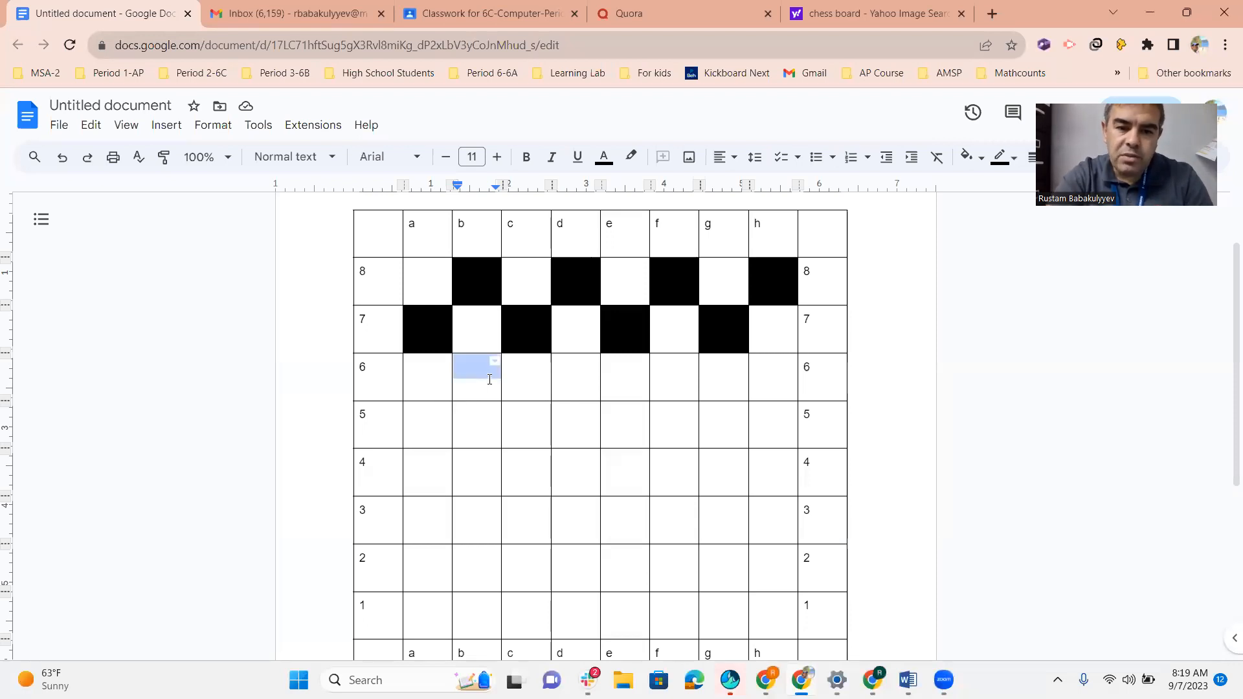
left_click(962, 159)
left_click(974, 213)
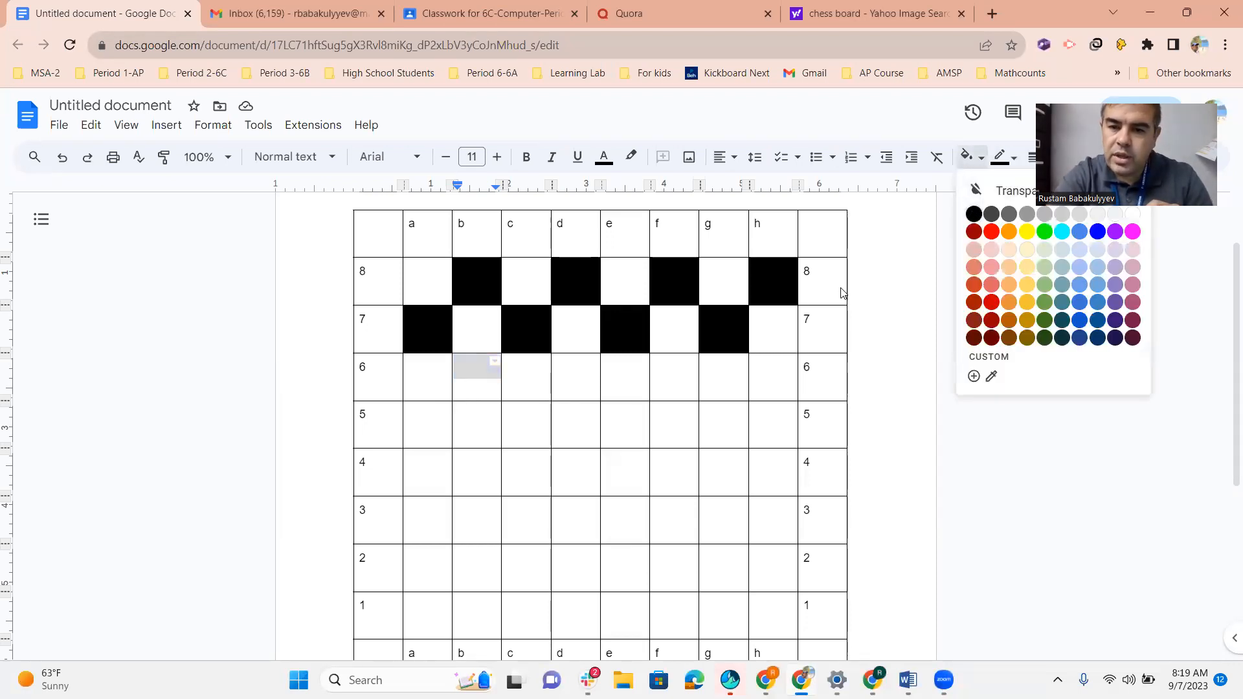
left_click(578, 381)
left_click(993, 156)
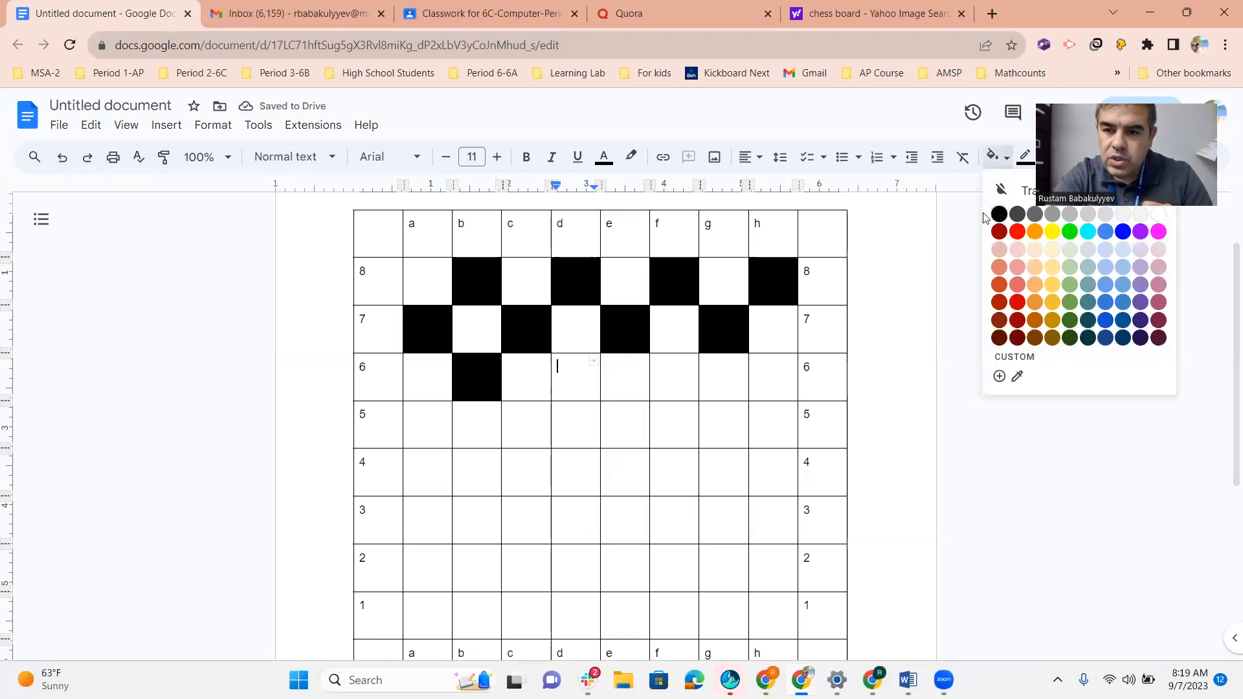
left_click(997, 215)
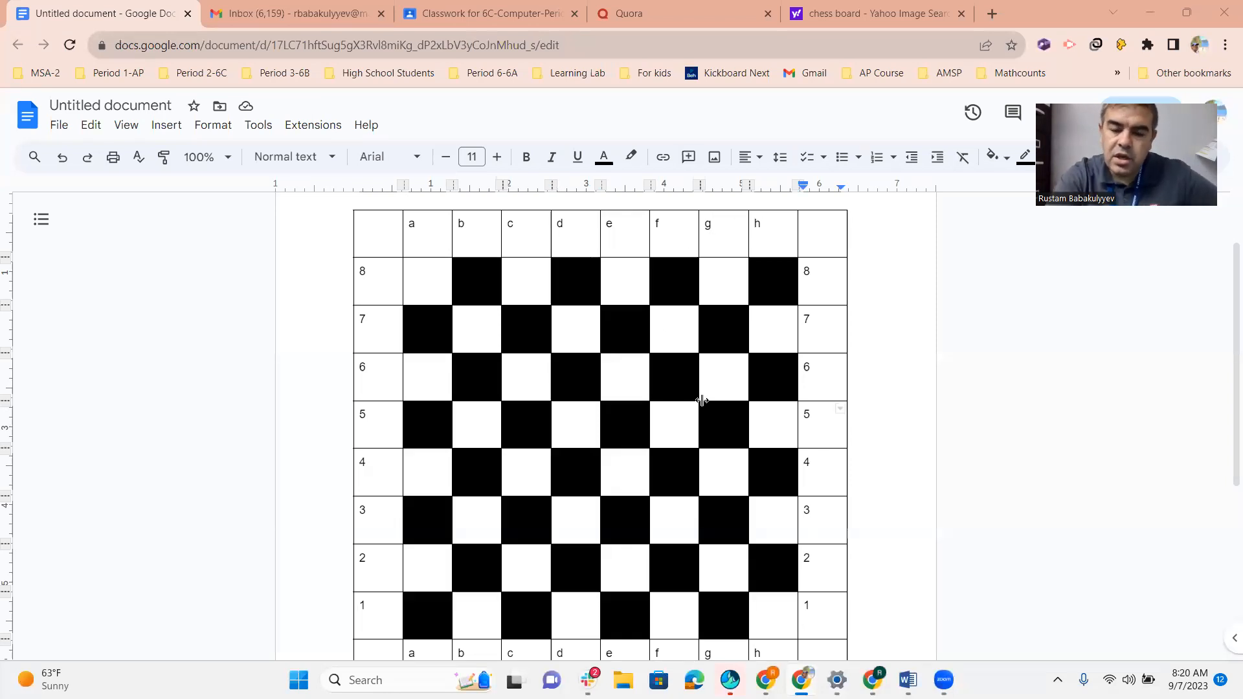
Step: Examine the completed board and its label rows and columns, and compare them with the reference chess board image
scroll(568, 432, "down", 1)
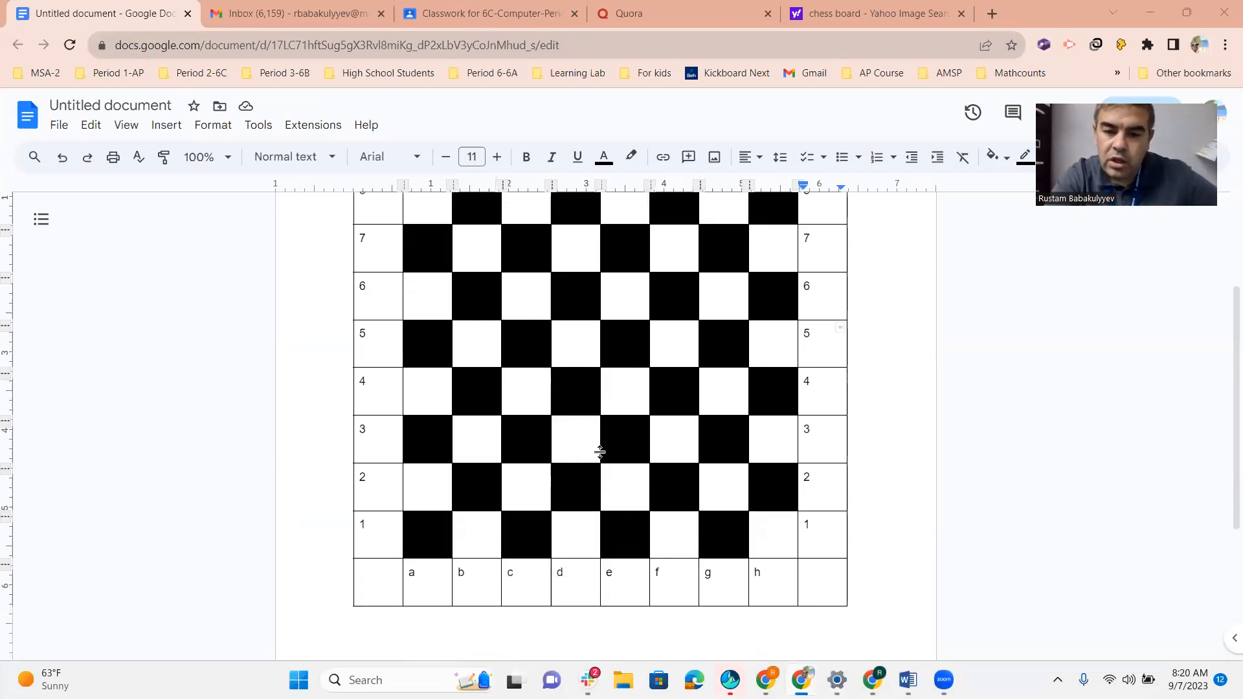
scroll(573, 446, "up", 1)
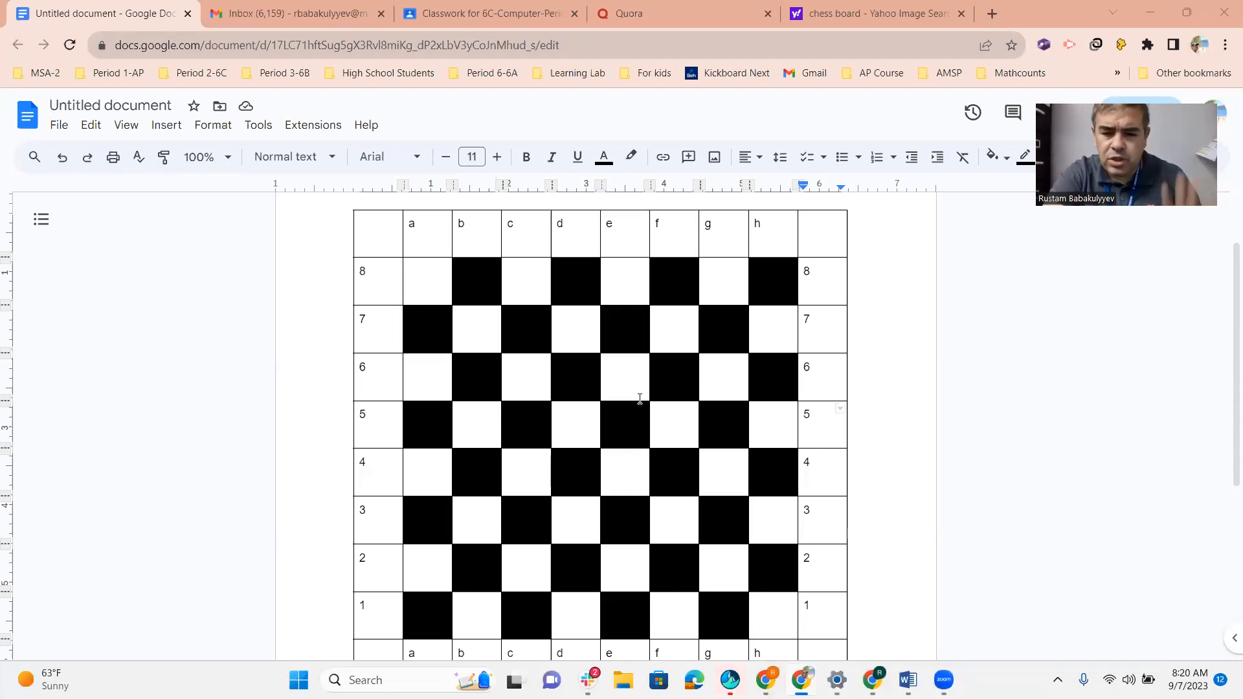
scroll(705, 352, "down", 2)
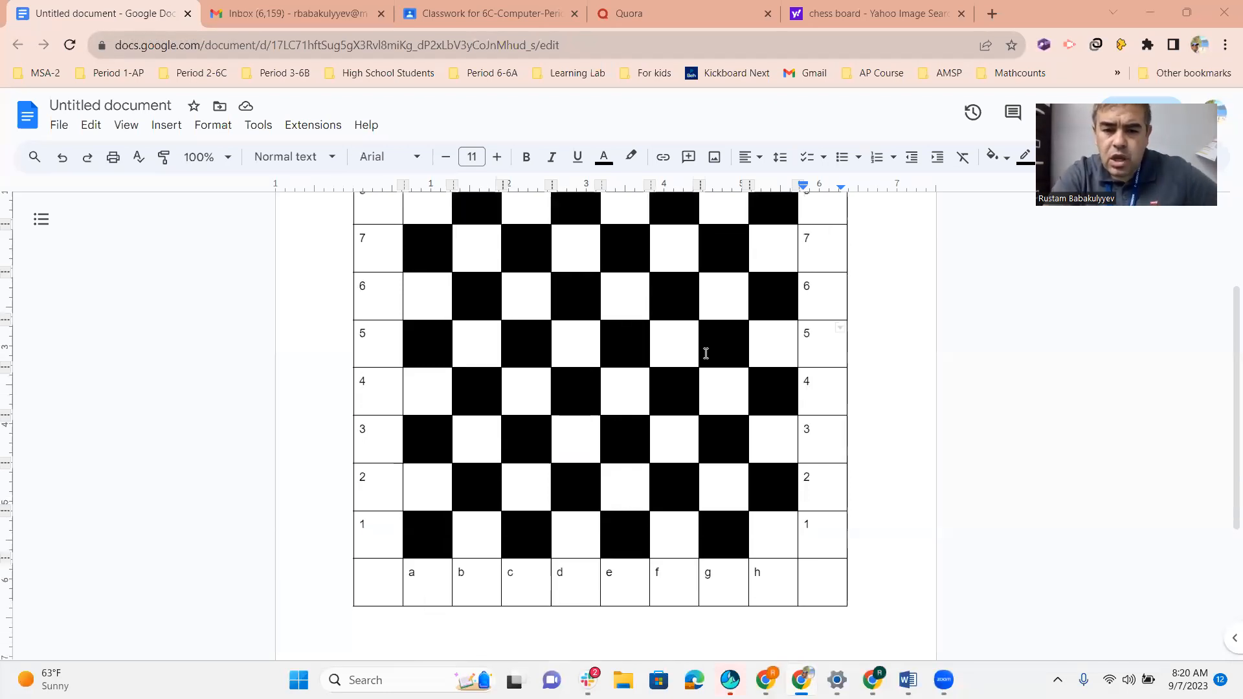
scroll(622, 430, "up", 1)
scroll(601, 435, "up", 1)
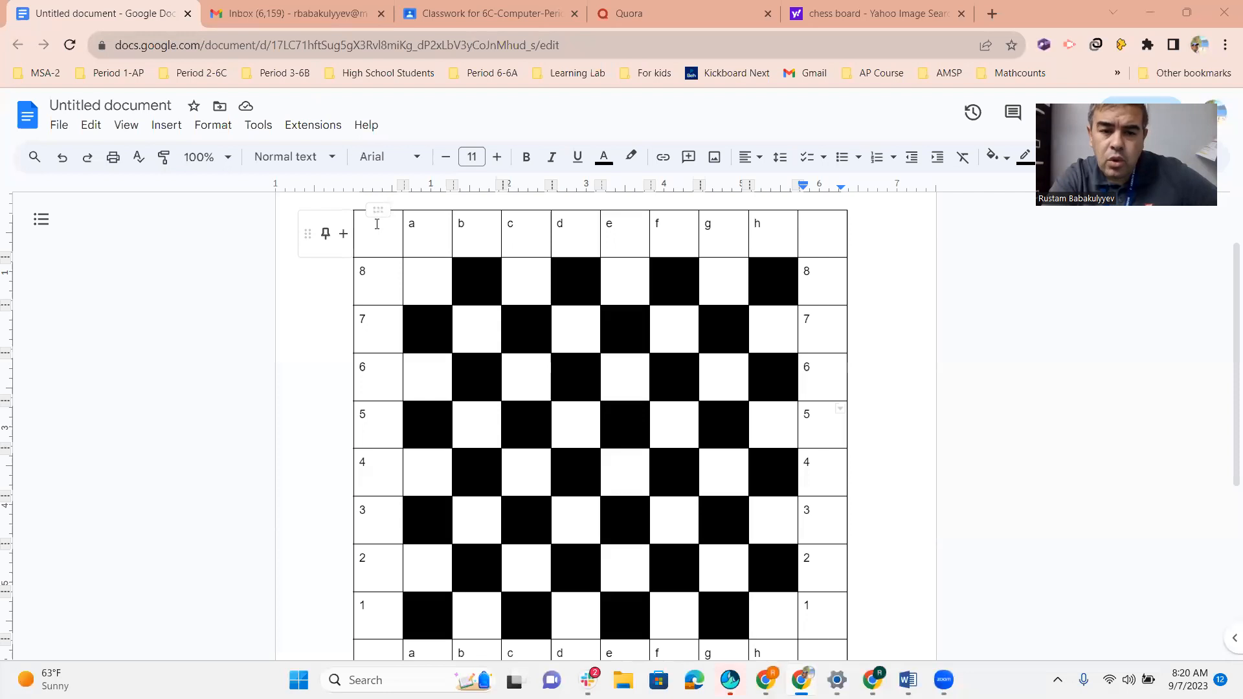
left_click_drag(381, 230, 805, 245)
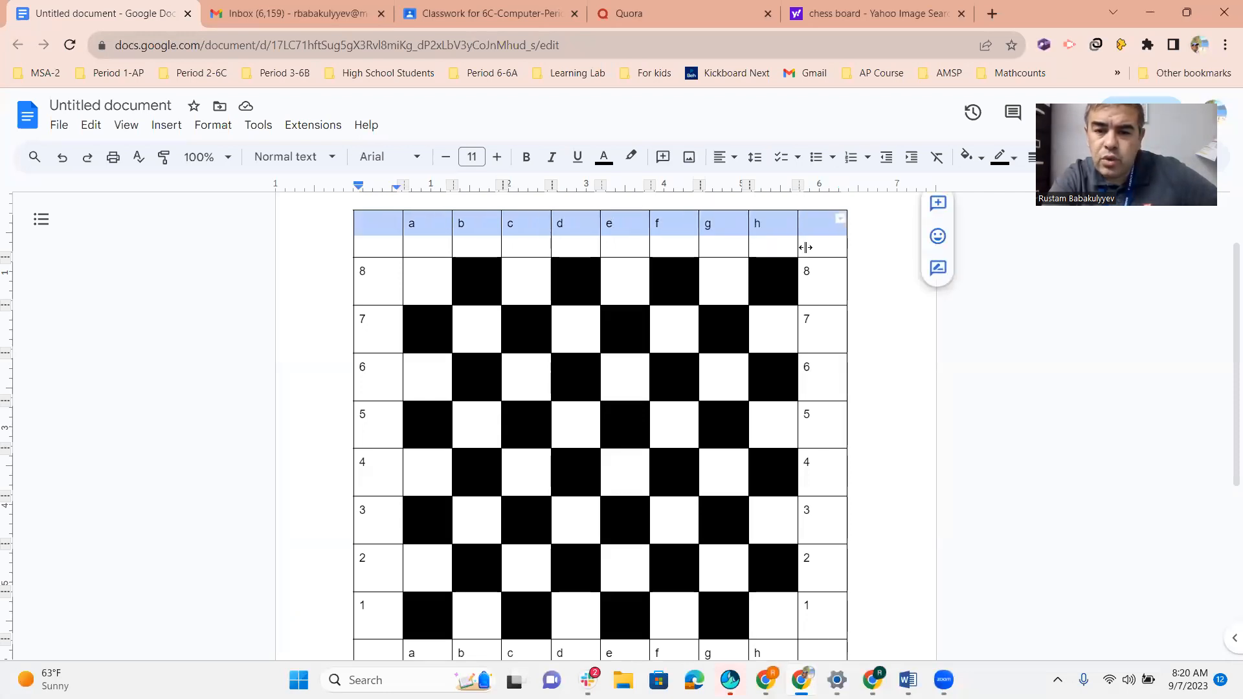
scroll(569, 458, "down", 4)
left_click_drag(382, 420, 822, 430)
scroll(856, 329, "up", 3)
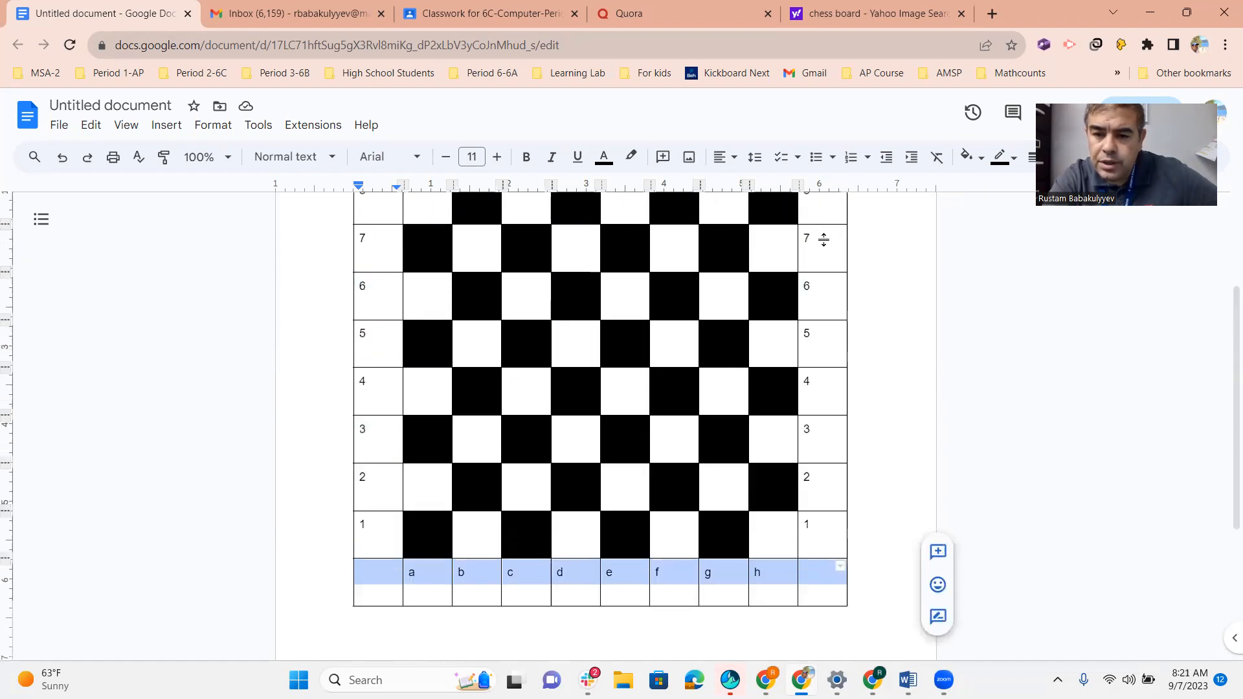
left_click_drag(825, 288, 831, 439)
left_click_drag(376, 291, 379, 395)
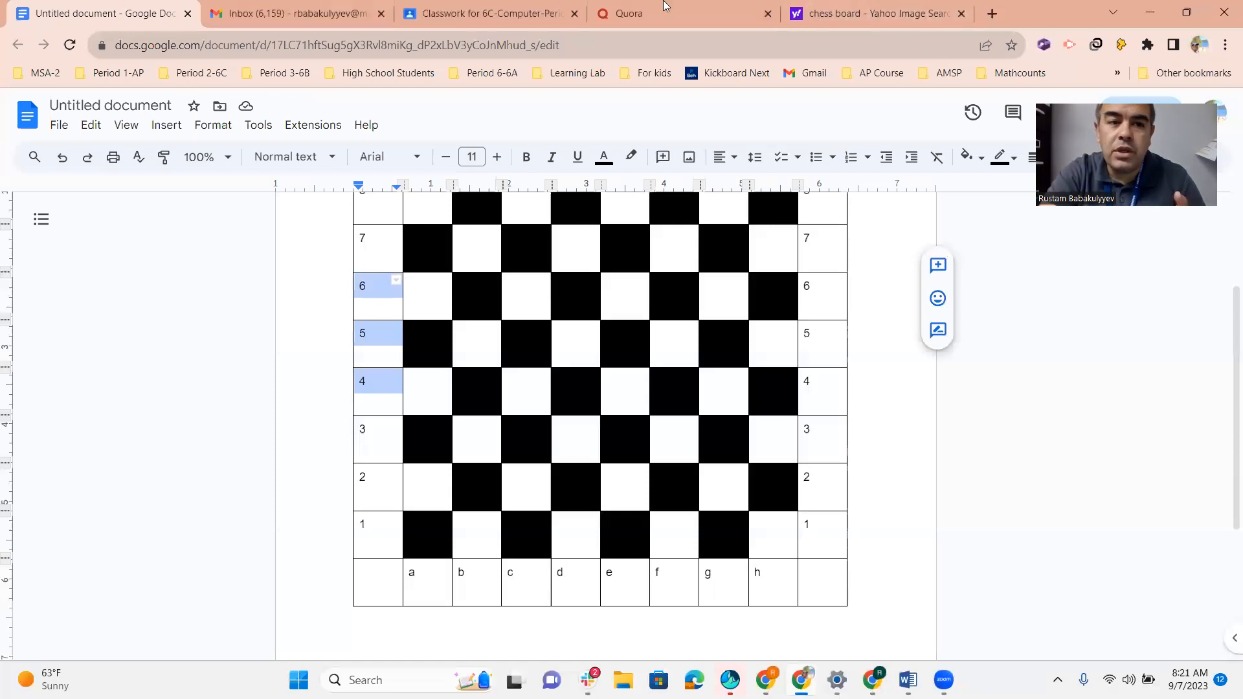
left_click(838, 13)
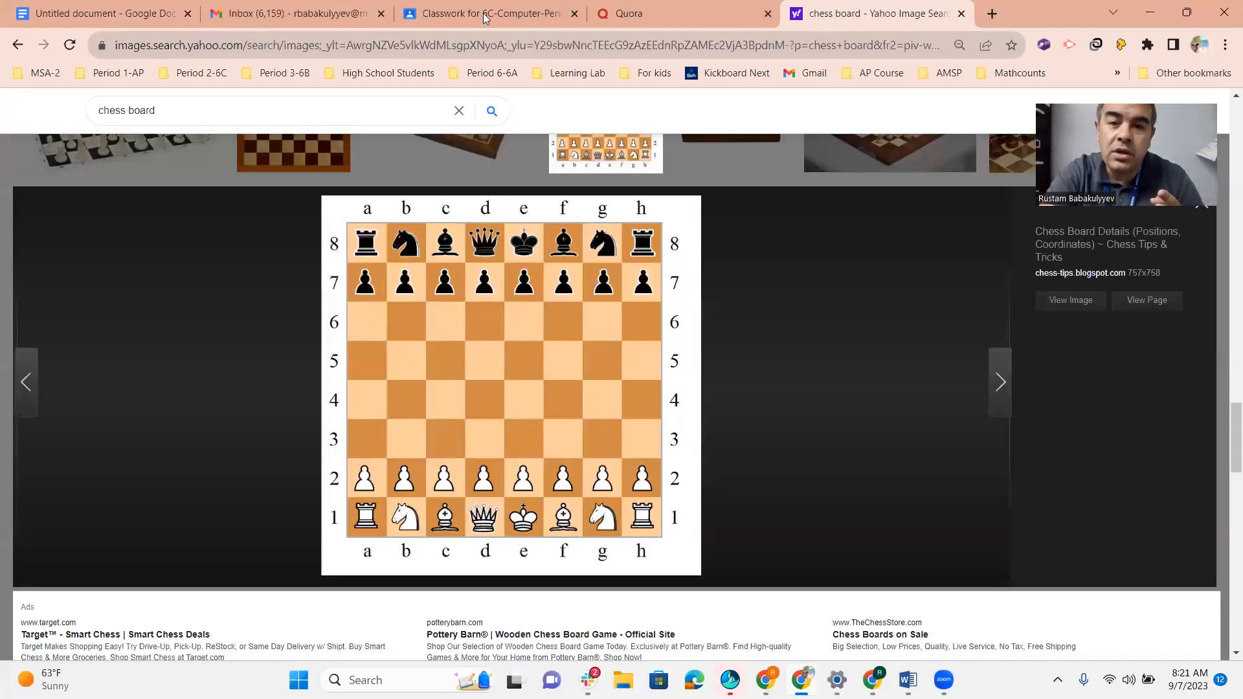
left_click(92, 14)
Step: Fill the whole upper label row, including both corner cells, with light pink
scroll(337, 421, "up", 2)
left_click_drag(385, 236, 820, 233)
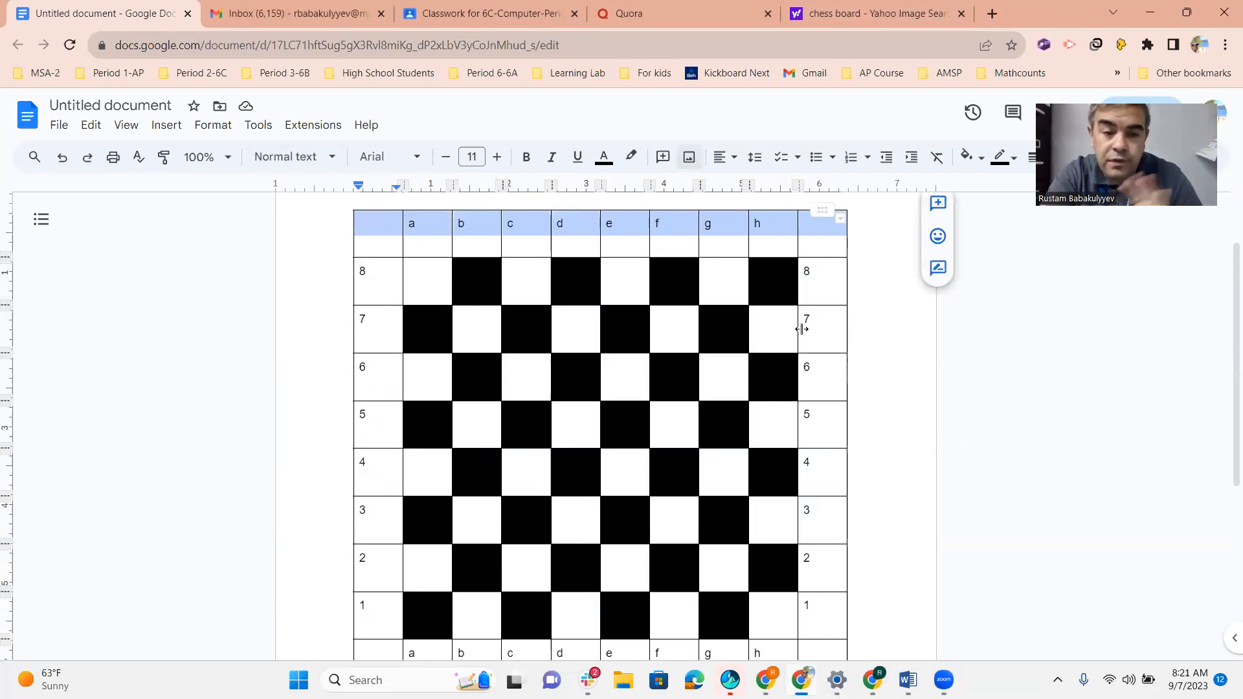
left_click(971, 164)
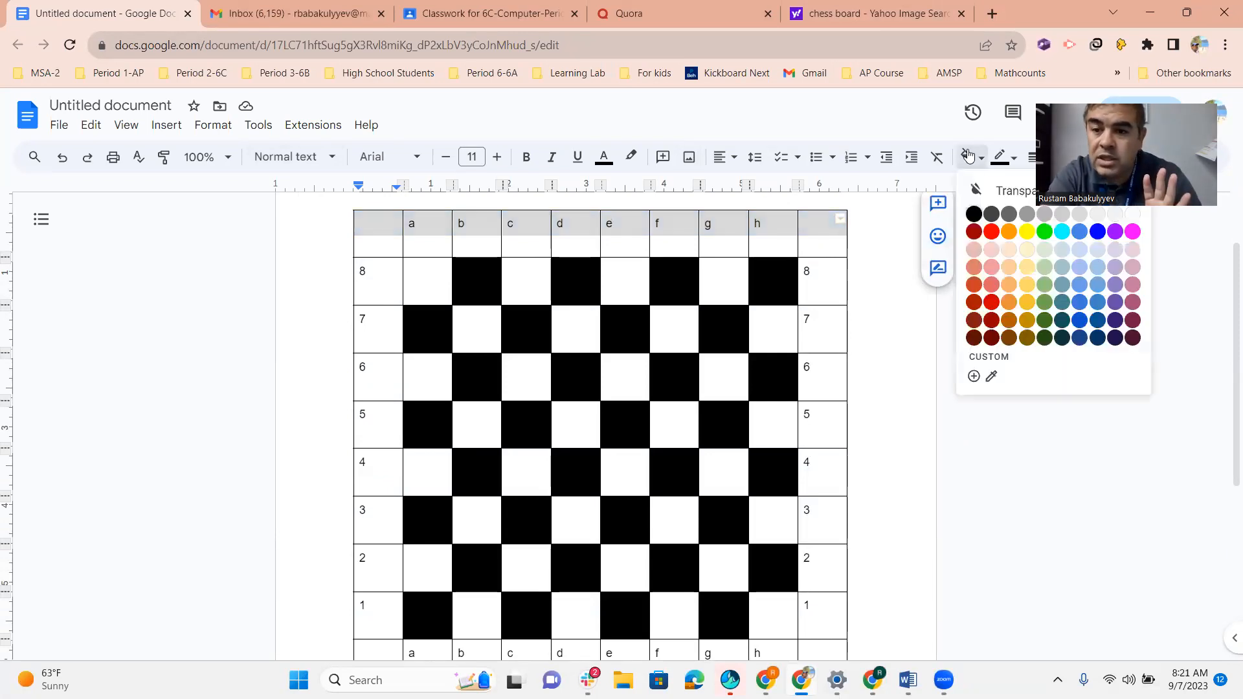
left_click(991, 250)
left_click(864, 346)
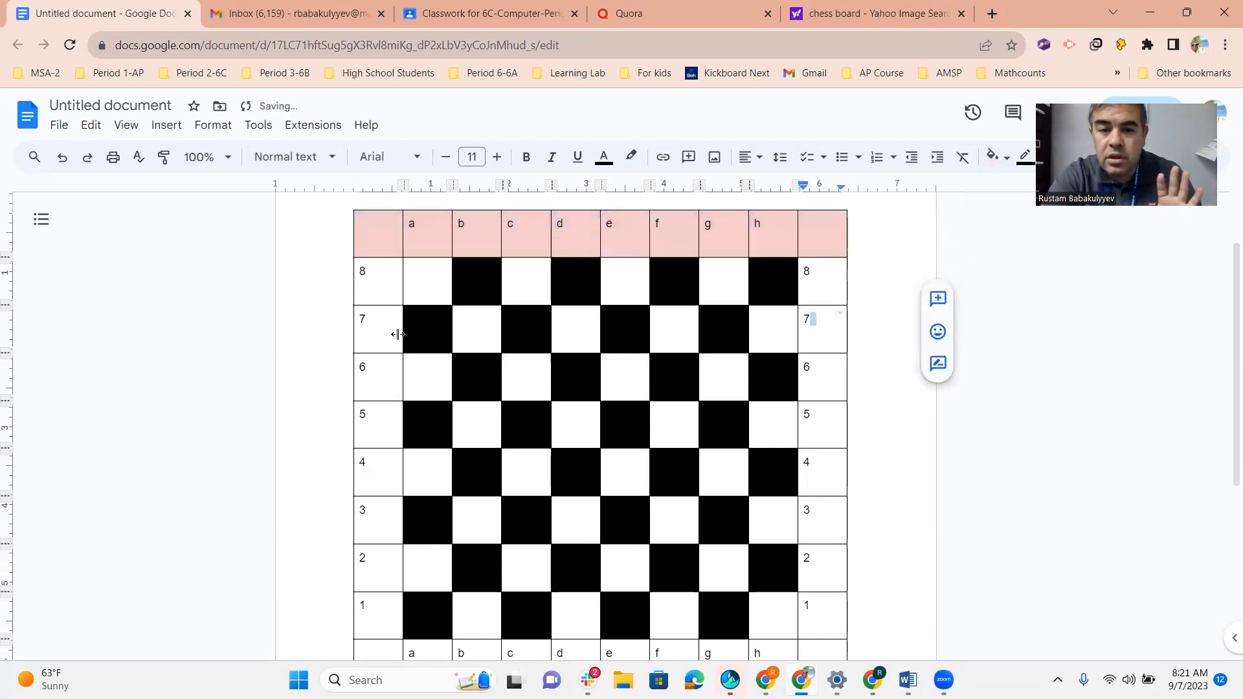
Step: Fill the whole lower label row, including both corner cells, with a slightly darker, brownish light pink
scroll(376, 274, "down", 3)
left_click_drag(391, 514, 847, 509)
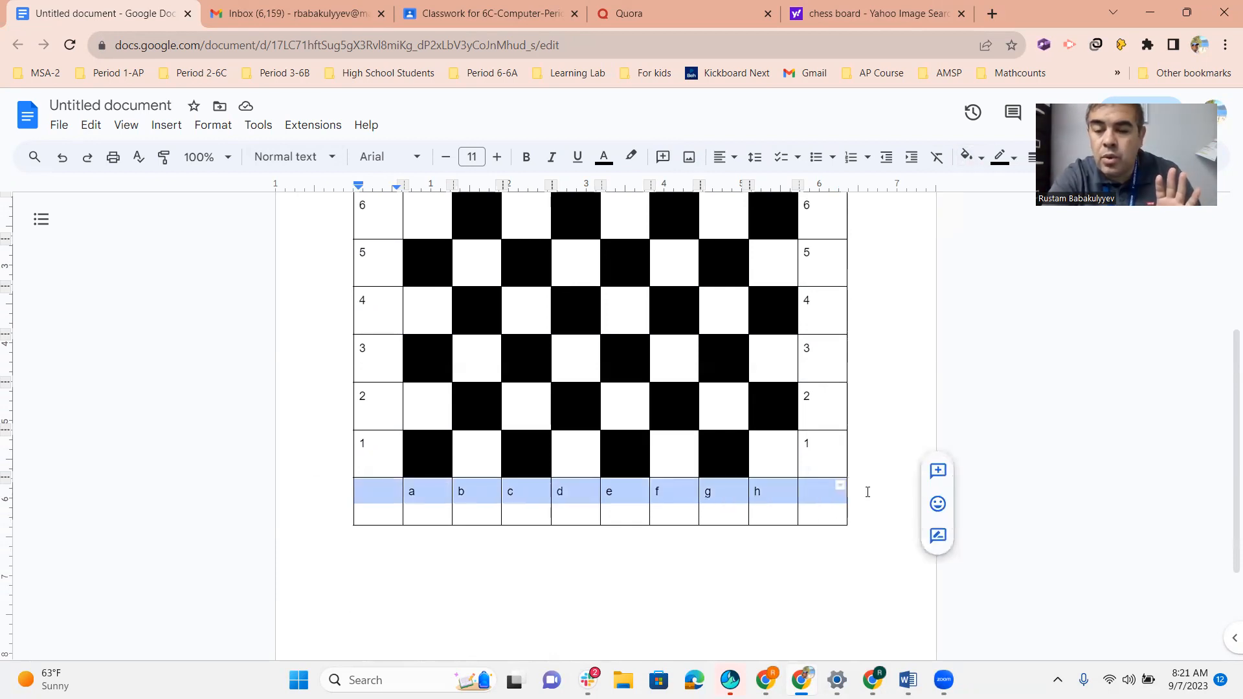
left_click(971, 157)
left_click(976, 259)
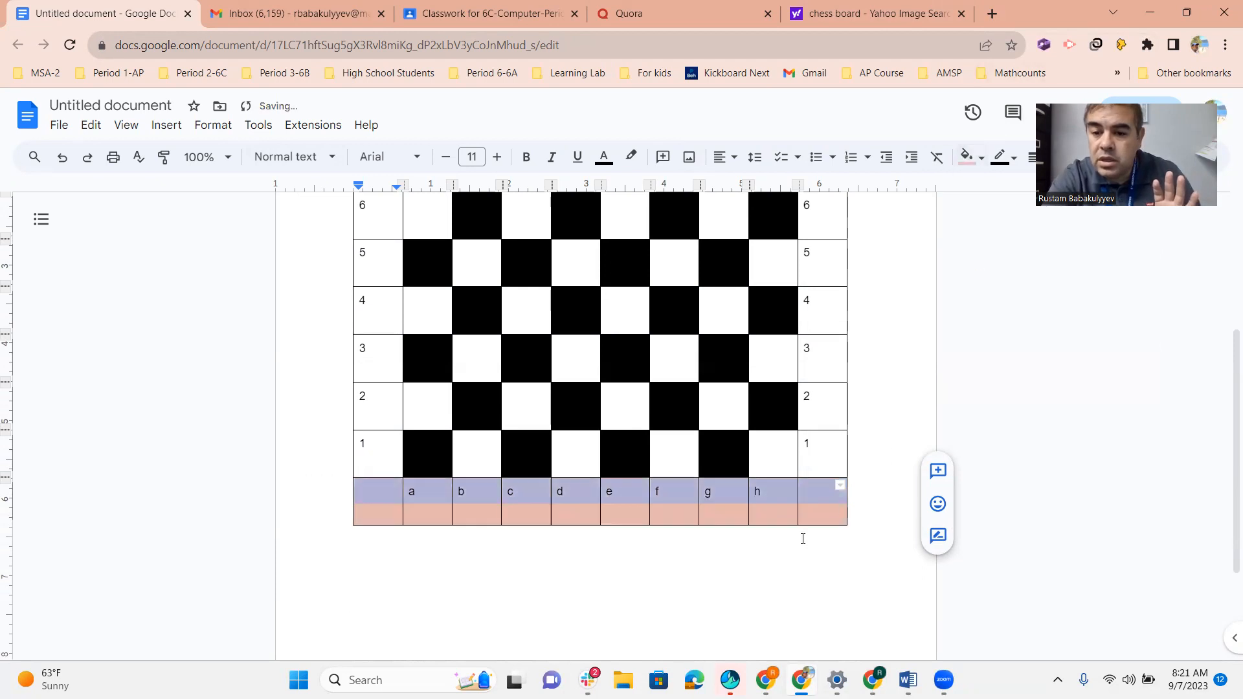
Step: Fill the whole right-hand label column, including both corner cells, with the brownish light pink of the lower label row
left_click_drag(825, 511, 834, 224)
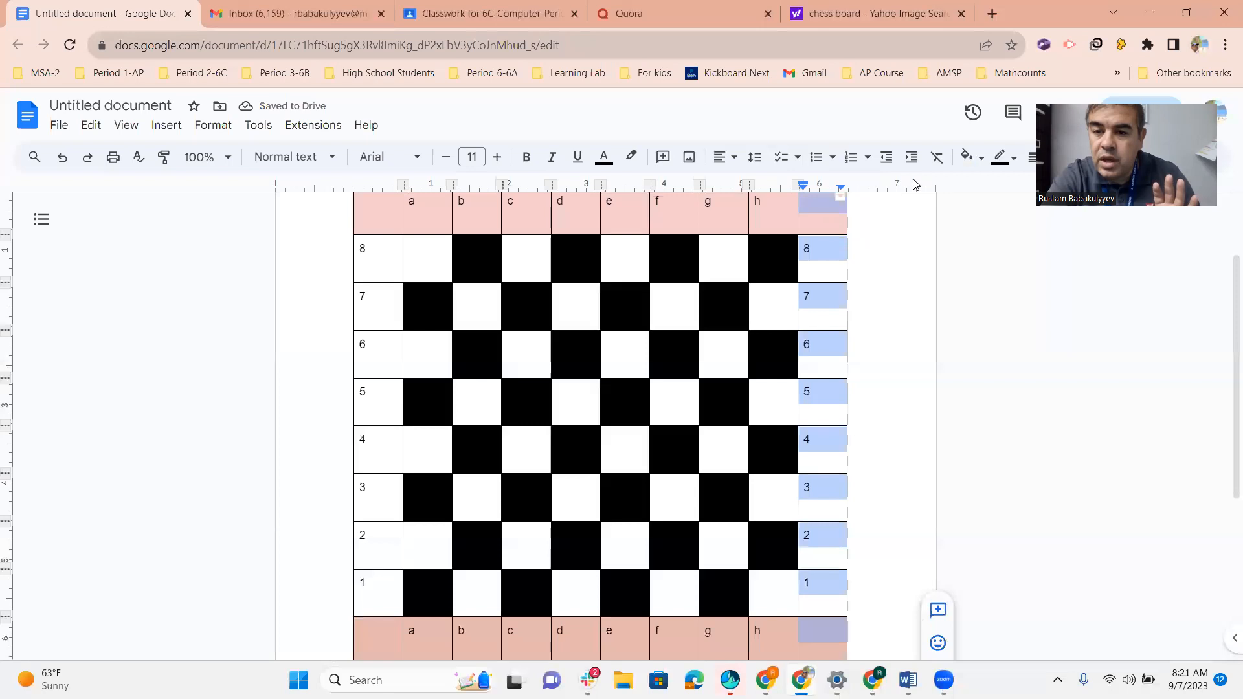
left_click(968, 156)
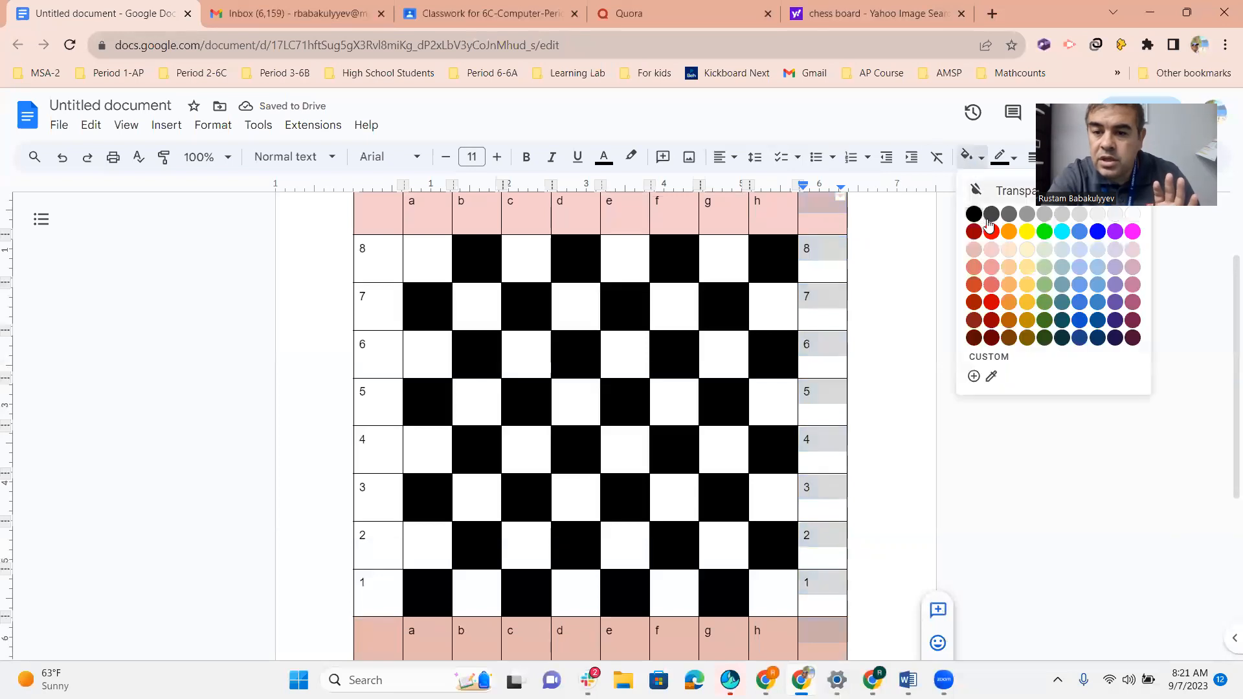
left_click(971, 266)
Step: Fill the whole left-hand label column, from upper to lower corner cell, with the same brownish light pink
mouse_move(372, 222)
left_mouse_down()
mouse_move(397, 584)
mouse_move(326, 592)
mouse_move(389, 637)
left_mouse_up()
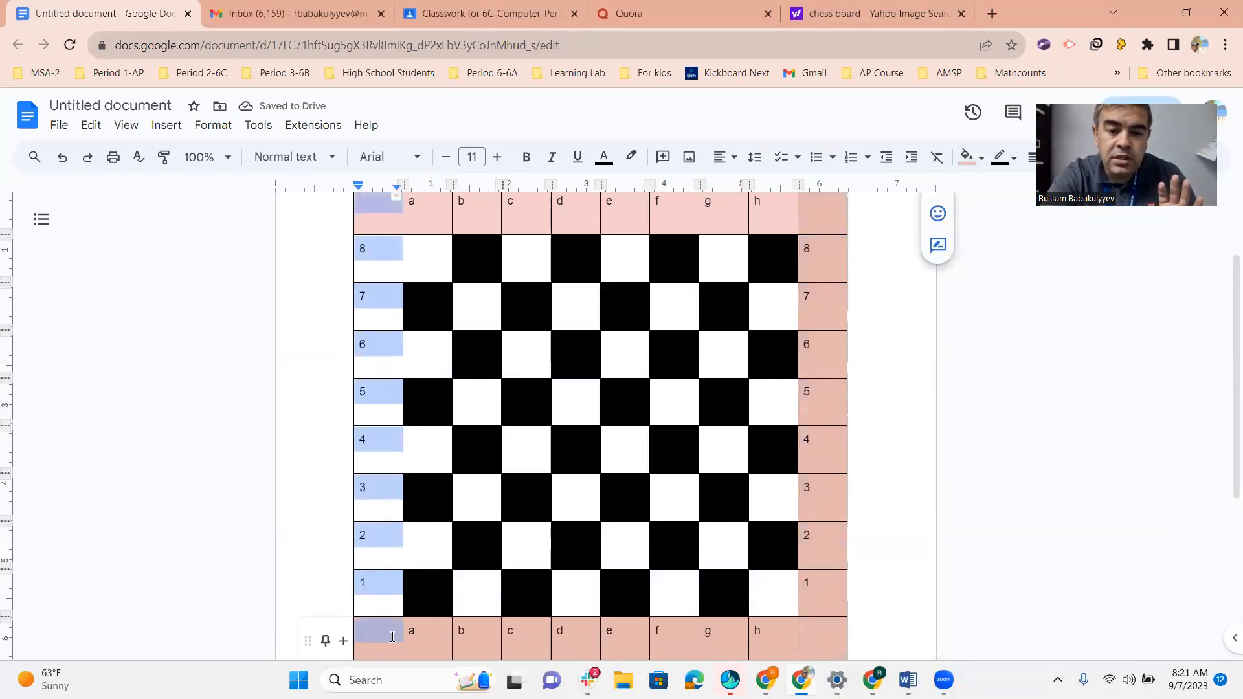
left_click(971, 158)
left_click(973, 259)
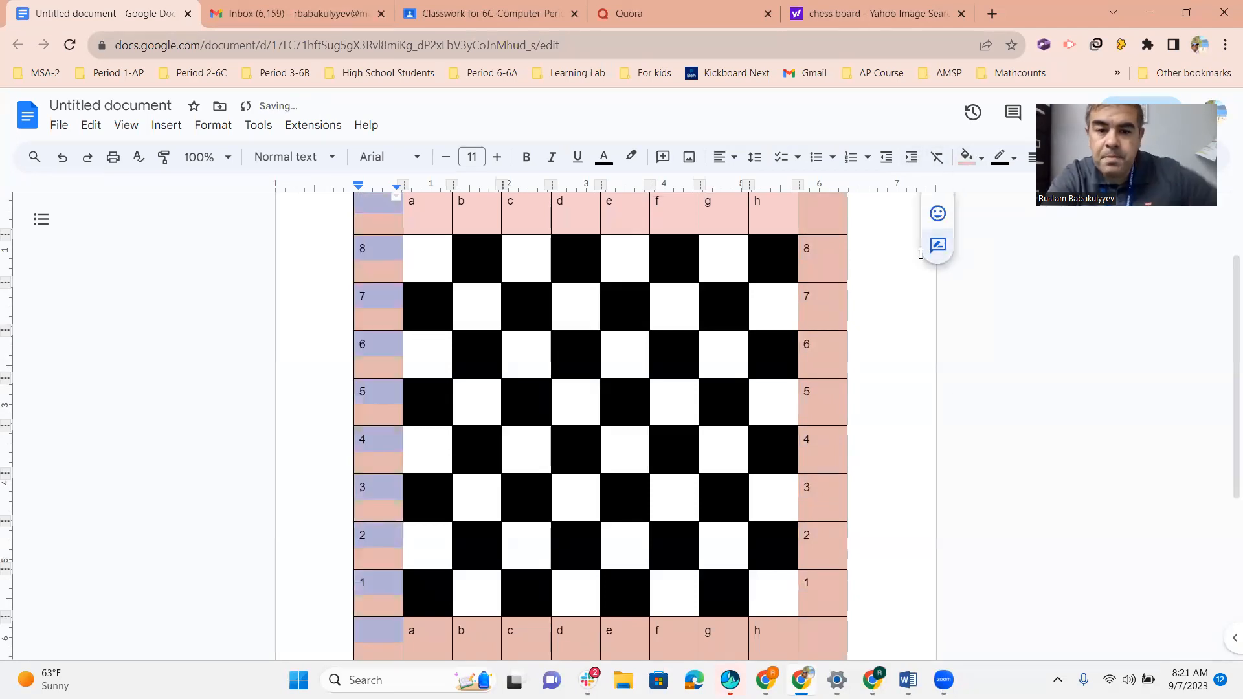
left_click(838, 387)
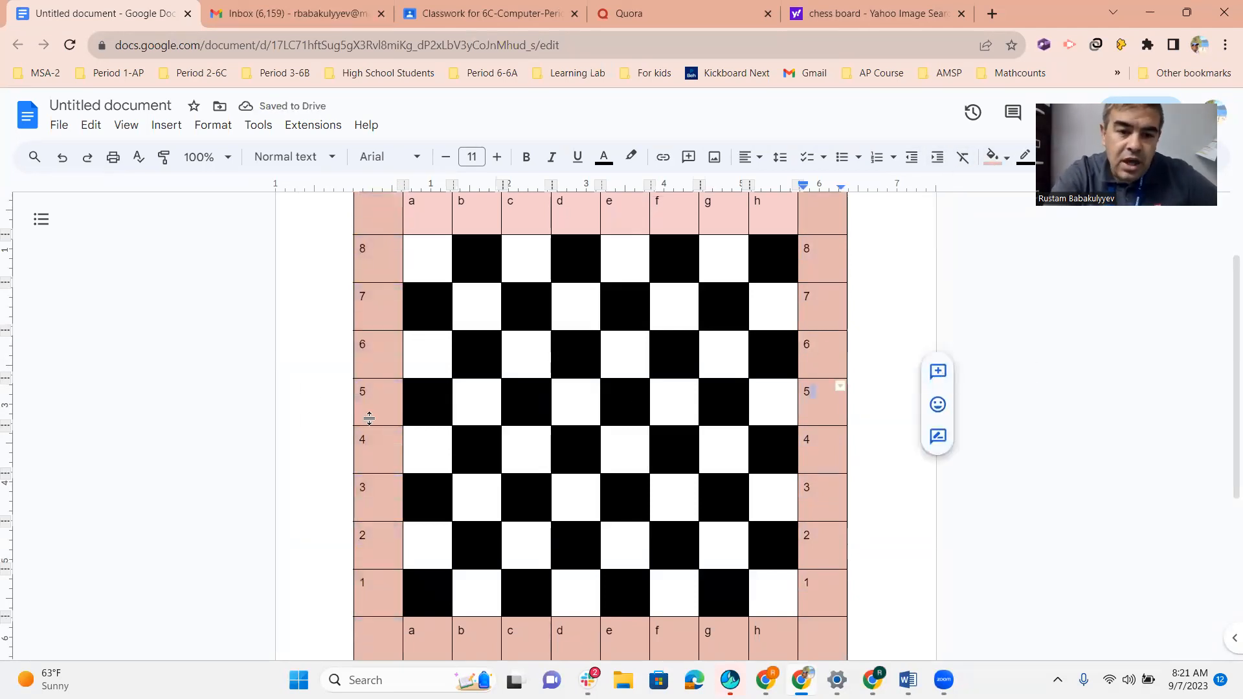
Step: Center the letters a to h horizontally in the cells of the upper label row
scroll(423, 365, "up", 2)
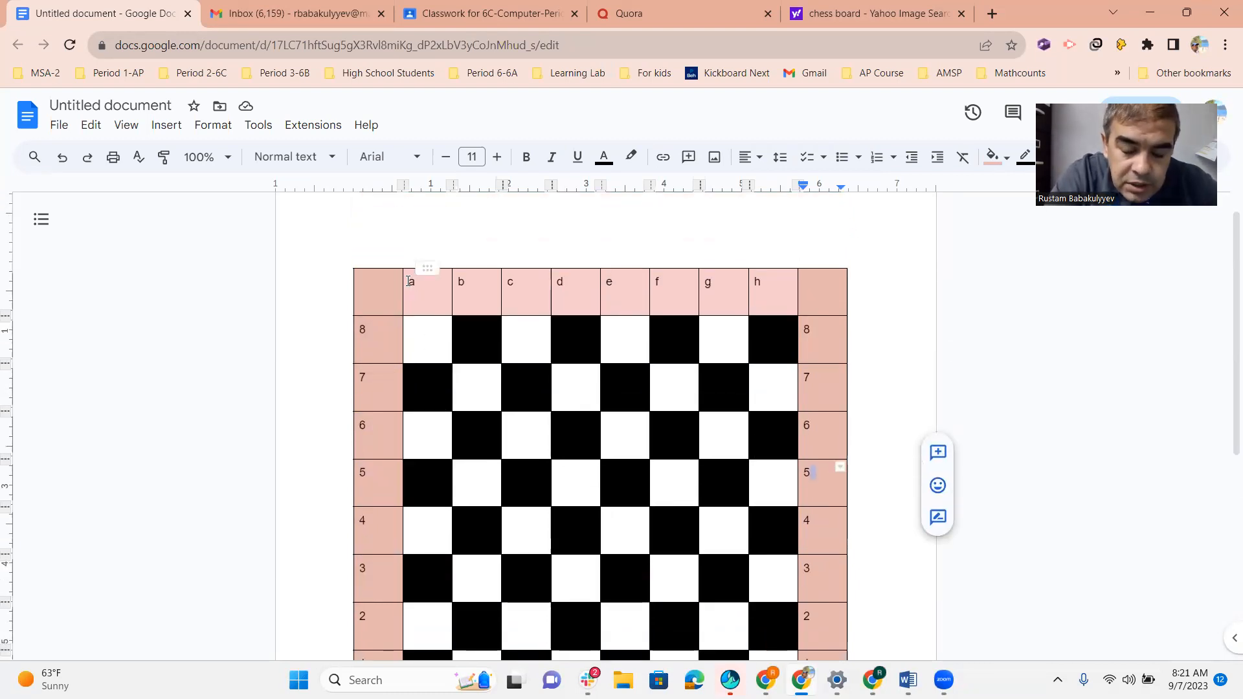
left_click(426, 288)
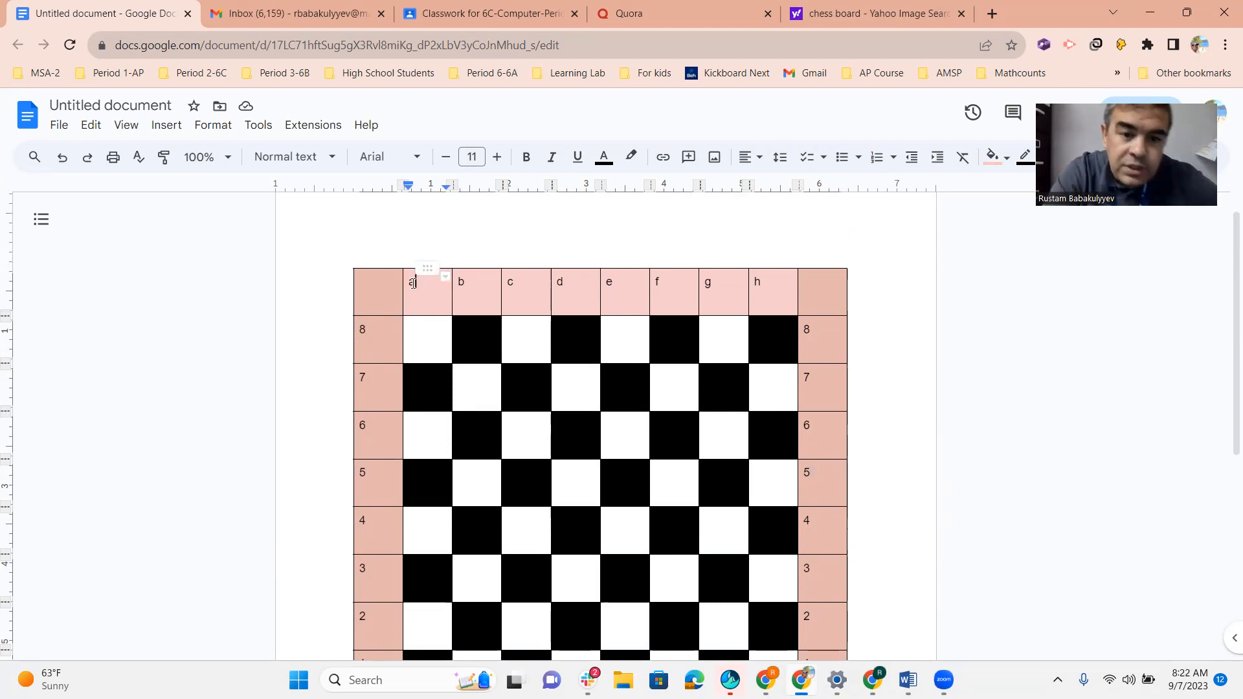
left_click_drag(370, 294, 834, 308)
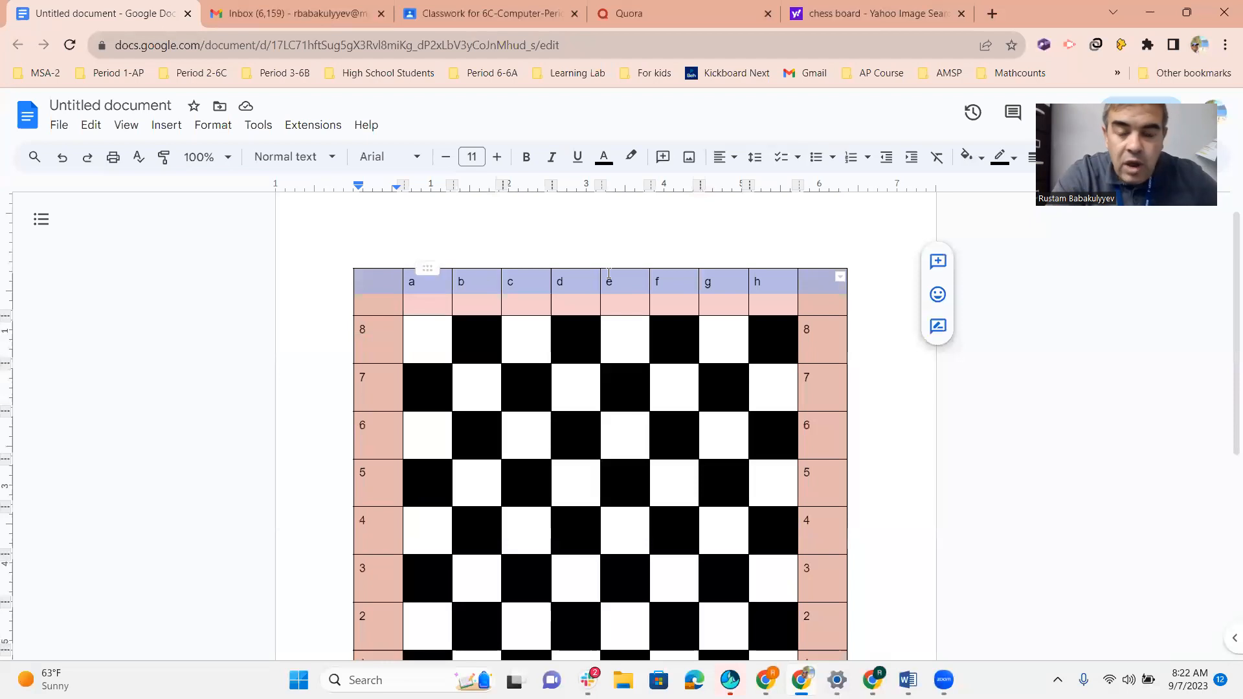
left_click(734, 159)
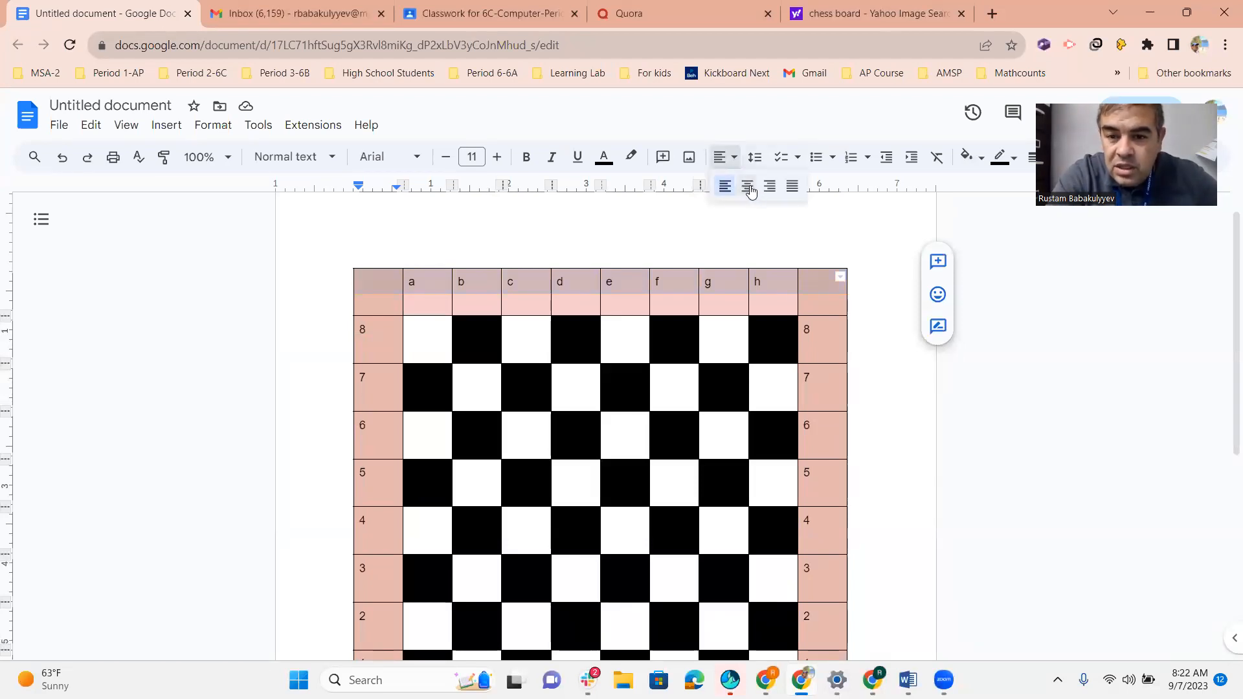
left_click(749, 188)
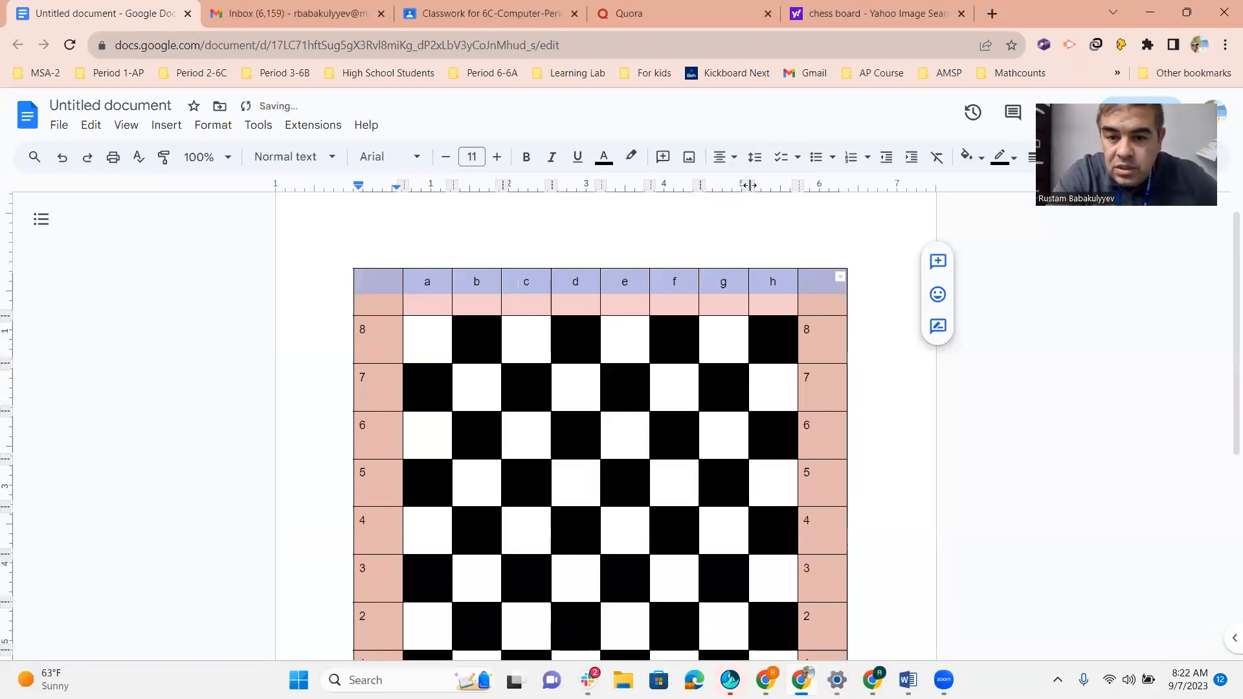
left_click(727, 160)
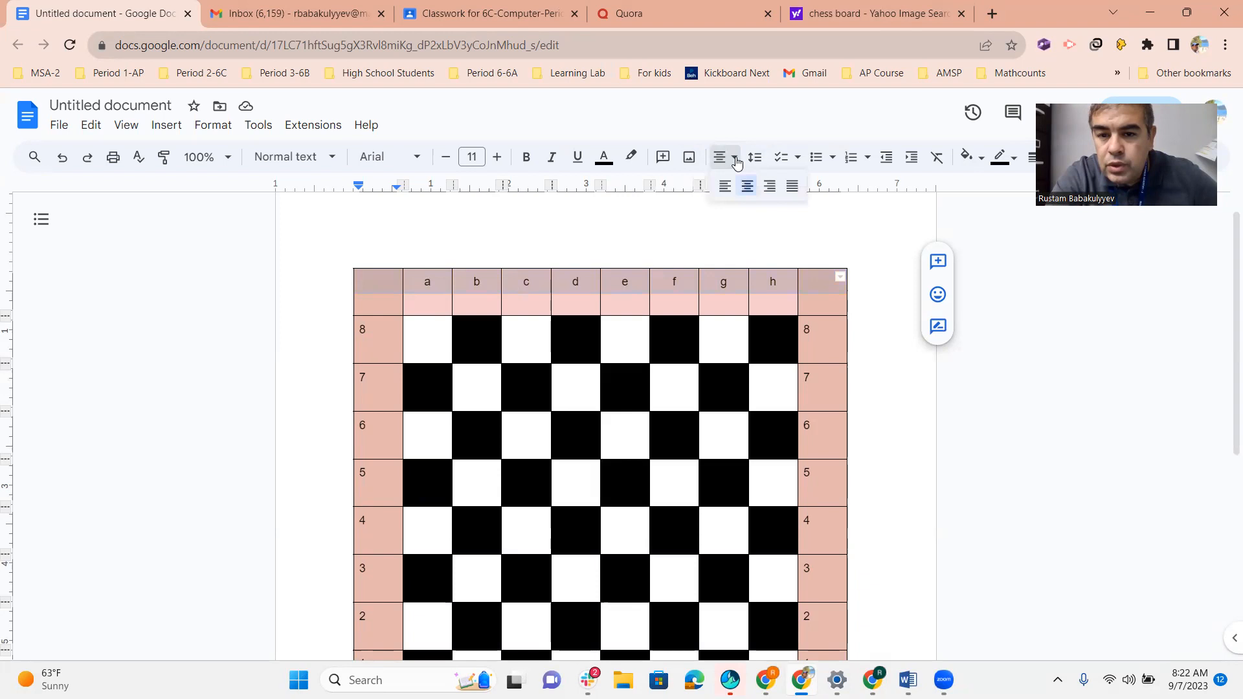
left_click(747, 188)
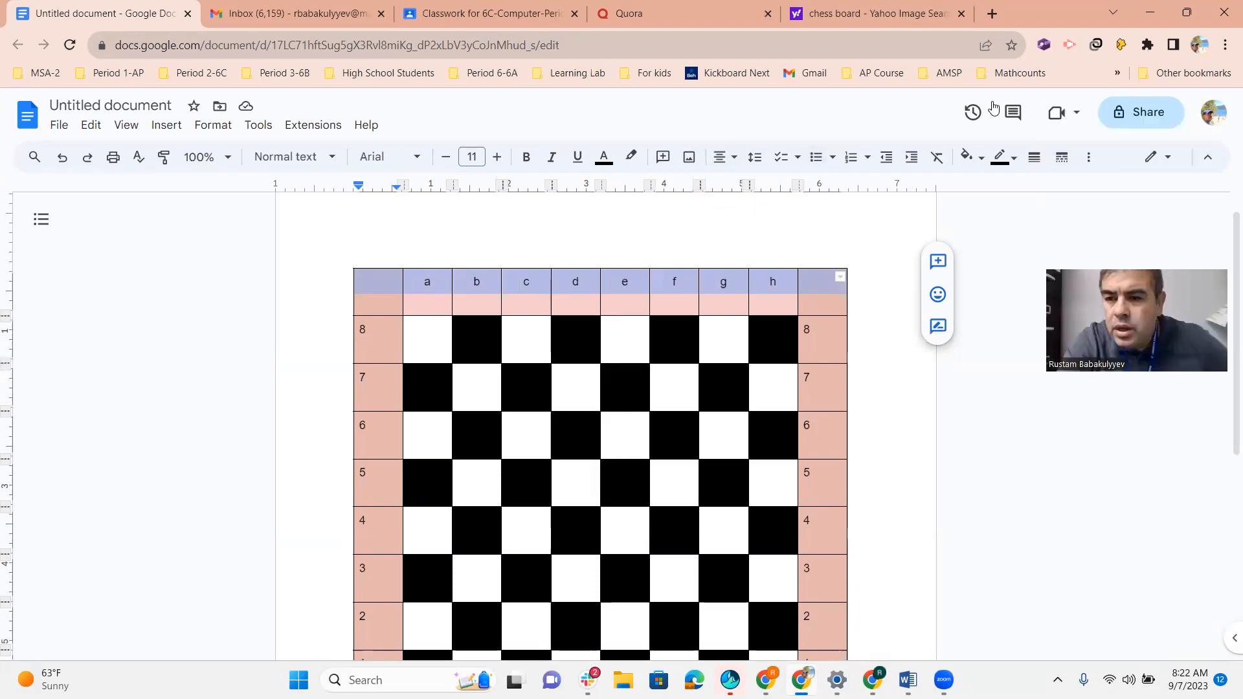
Step: Set the upper label row's letters to font size 21 and make them bold
left_click(755, 158)
left_click(756, 159)
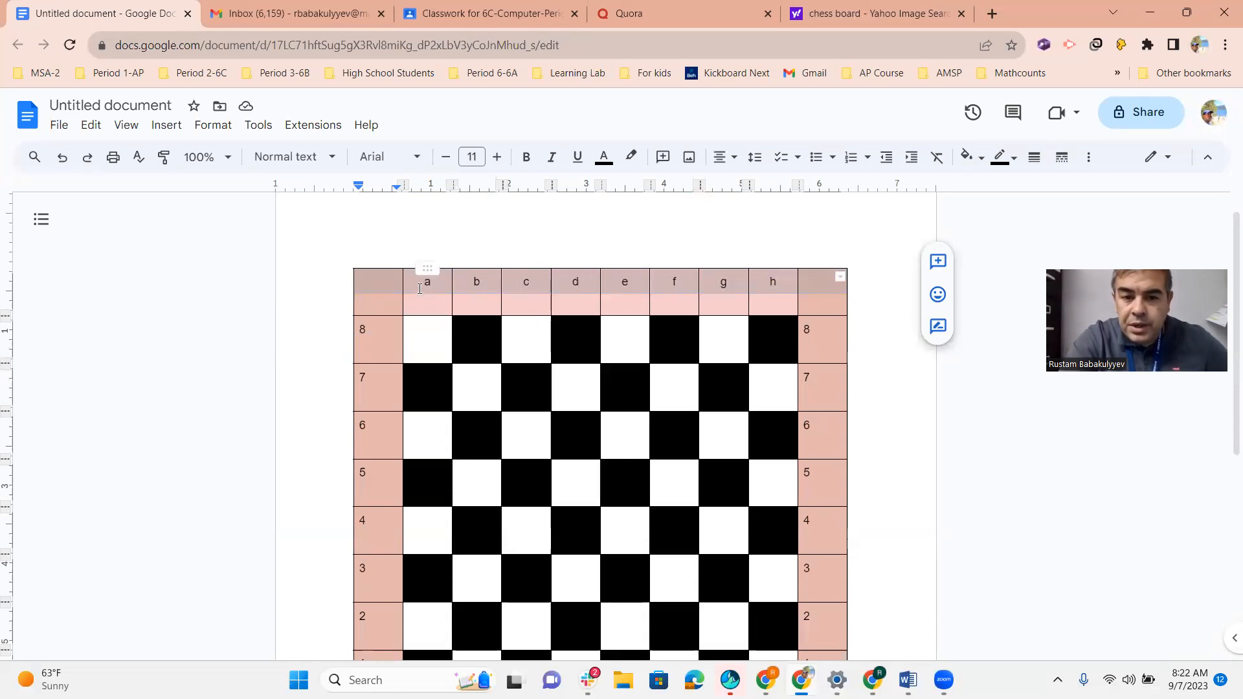
left_click(496, 158)
left_click(497, 158)
left_click(496, 157)
left_click(496, 157)
left_click(496, 157)
left_click(496, 157)
left_click(496, 157)
left_click(496, 157)
left_click(496, 158)
left_click(497, 157)
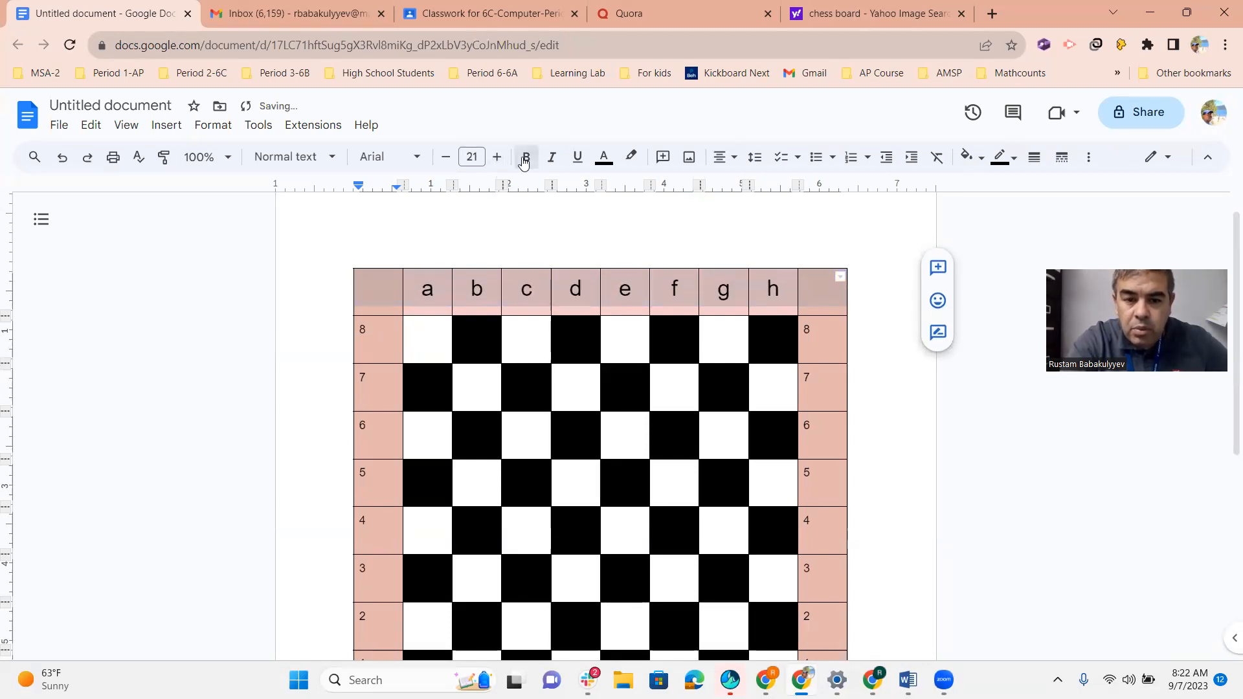
left_click(524, 162)
Step: Center the letters a to h horizontally in the cells of the lower label row
scroll(567, 613, "down", 4)
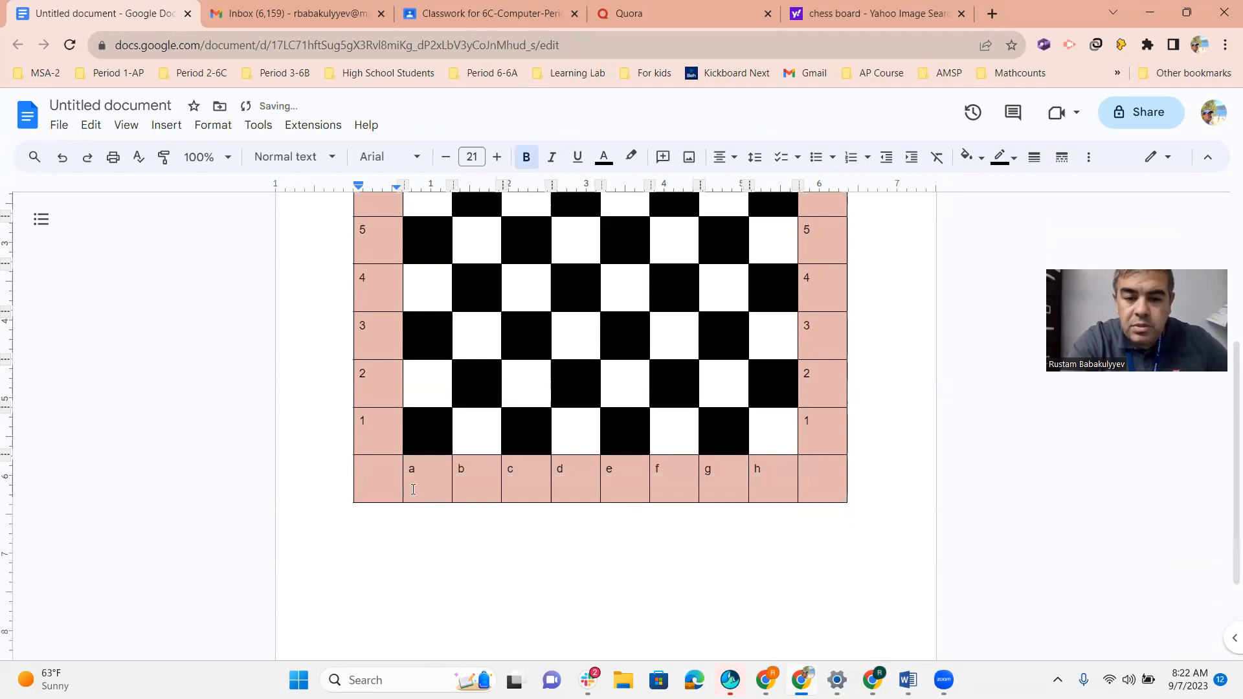
scroll(624, 250, "up", 4)
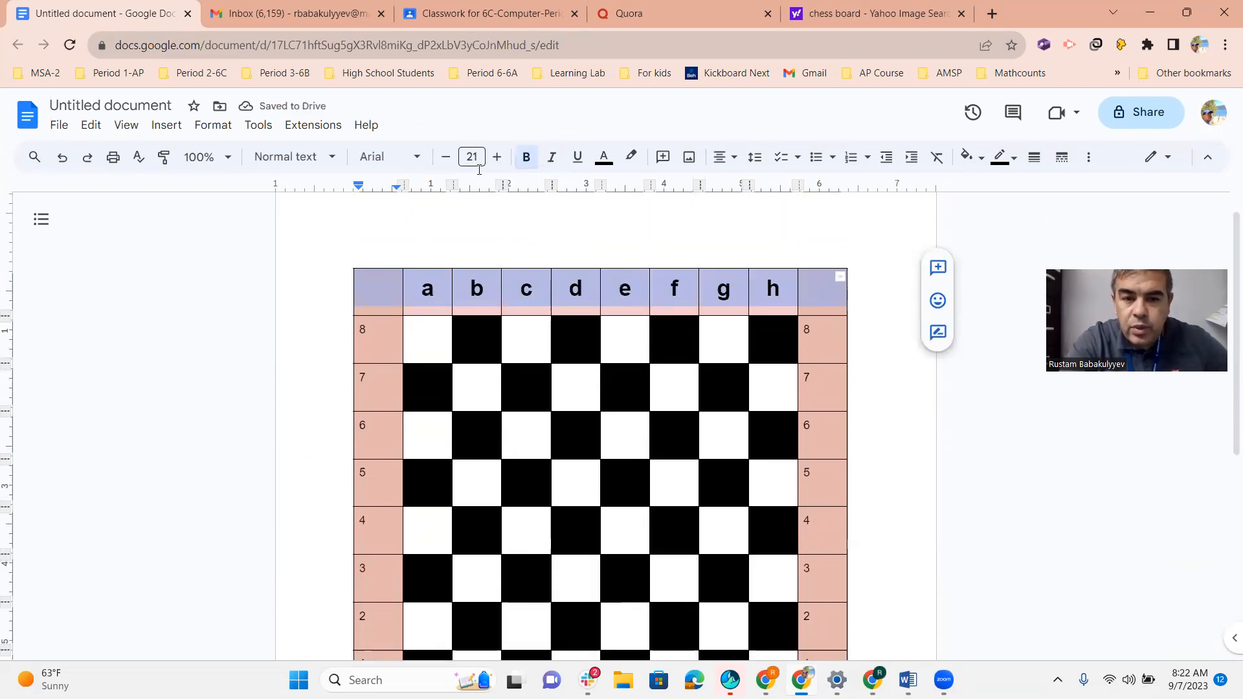
scroll(492, 434, "down", 4)
left_click_drag(327, 477, 822, 470)
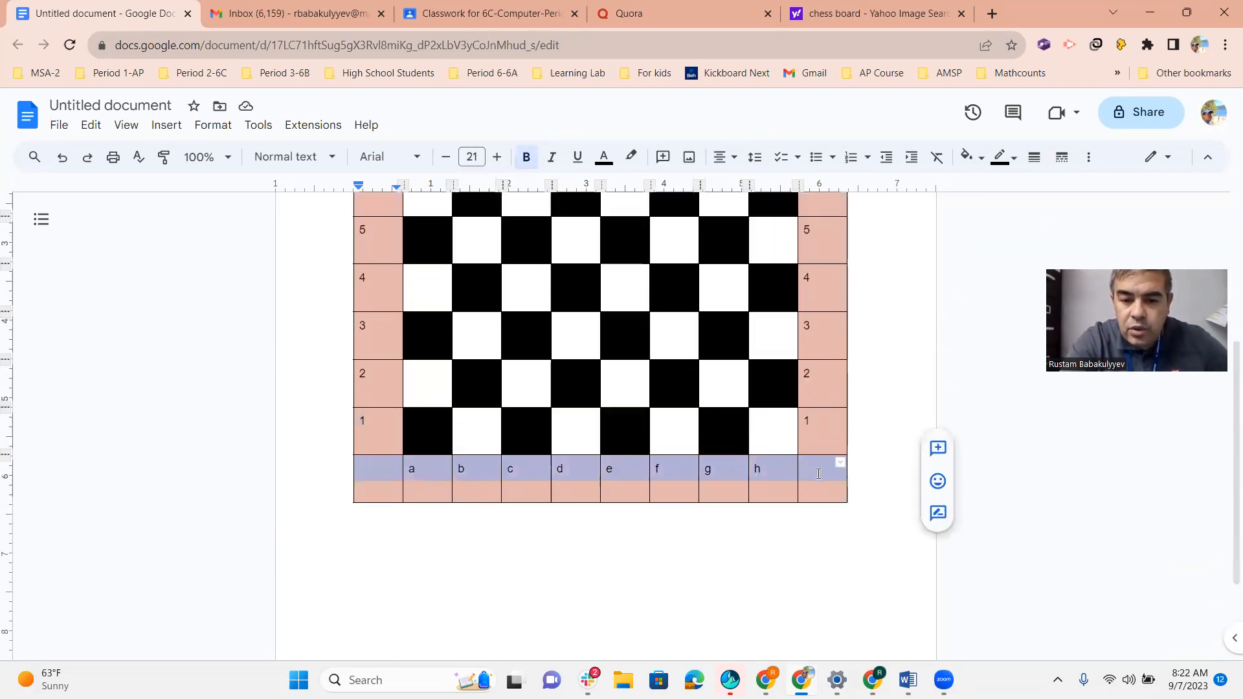
left_click(732, 160)
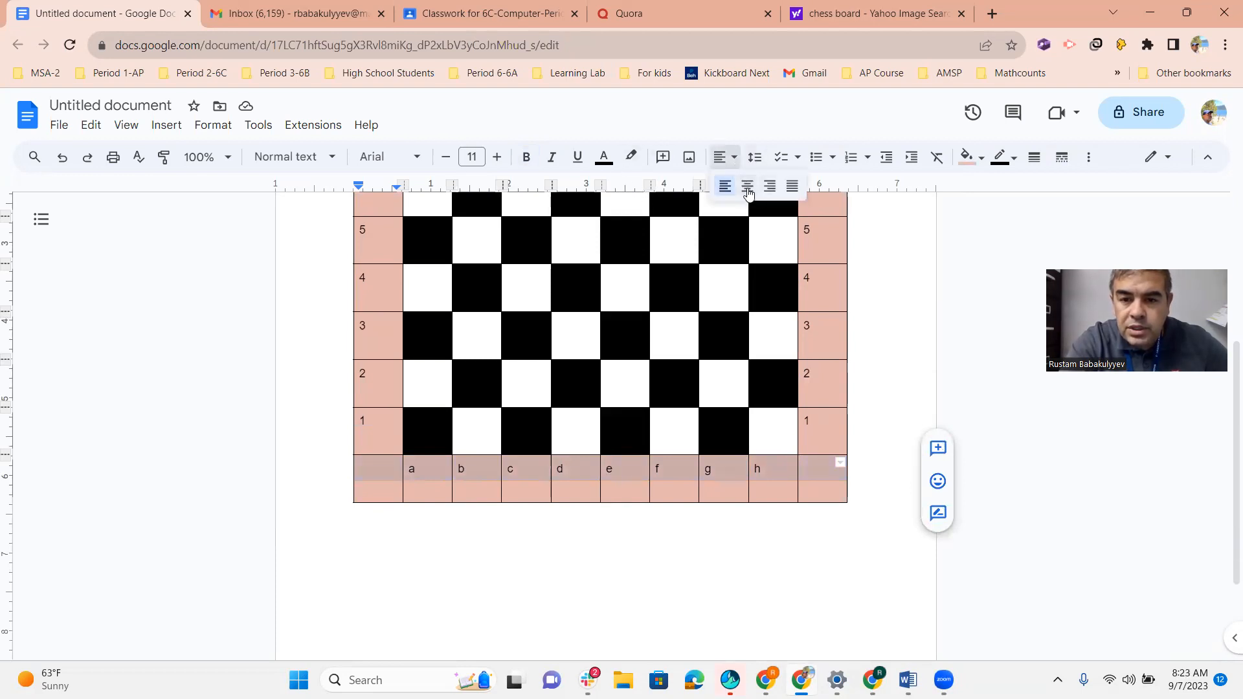
left_click(748, 188)
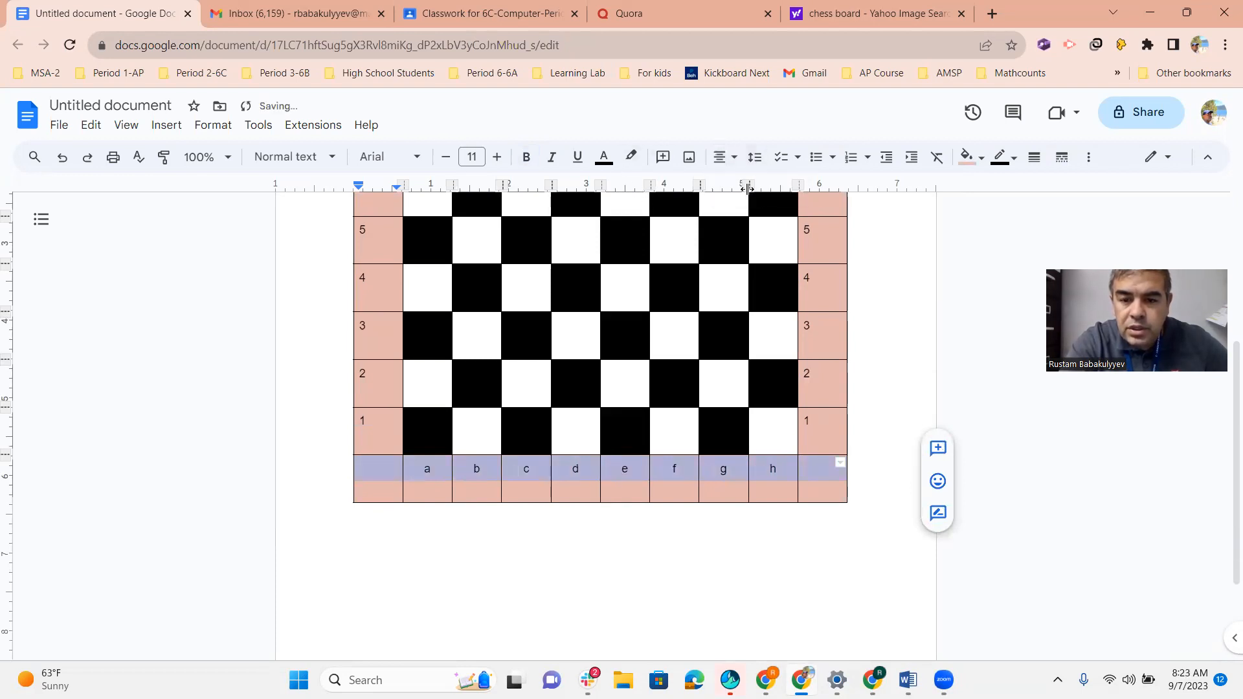
Step: Set the font size of the lower label row's letters to 21
left_click(496, 159)
left_click(496, 159)
left_click(497, 158)
left_click(496, 159)
left_click(496, 158)
left_click(496, 158)
left_click(497, 158)
left_click(497, 158)
left_click(497, 159)
left_click(496, 158)
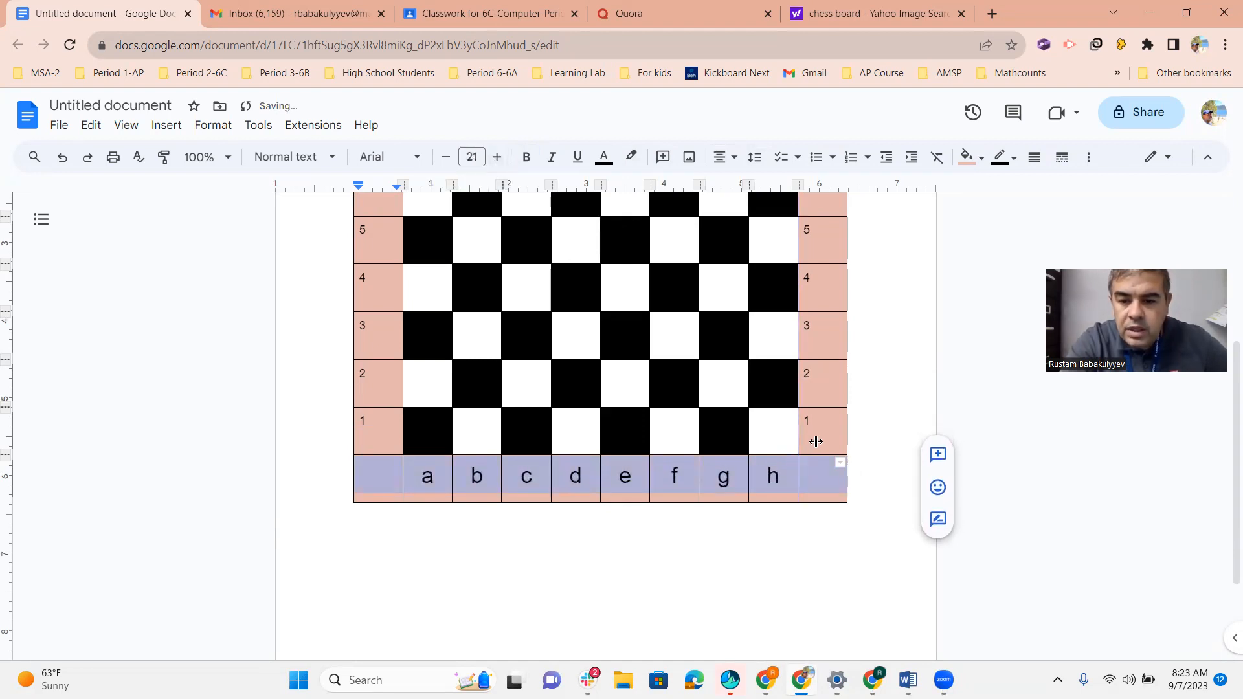
Step: Center the numbers in the right-hand label column, with the whole column selected including its corner cells
left_click(816, 482)
left_click_drag(808, 320, 812, 251)
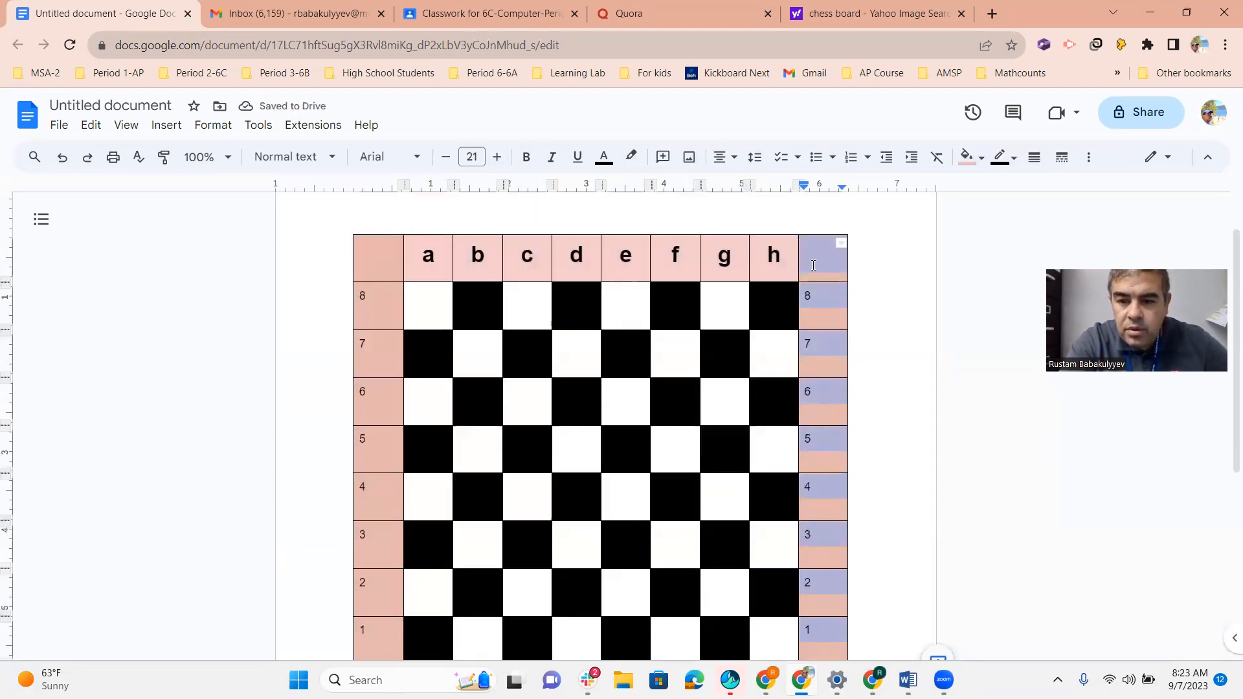
left_click(735, 157)
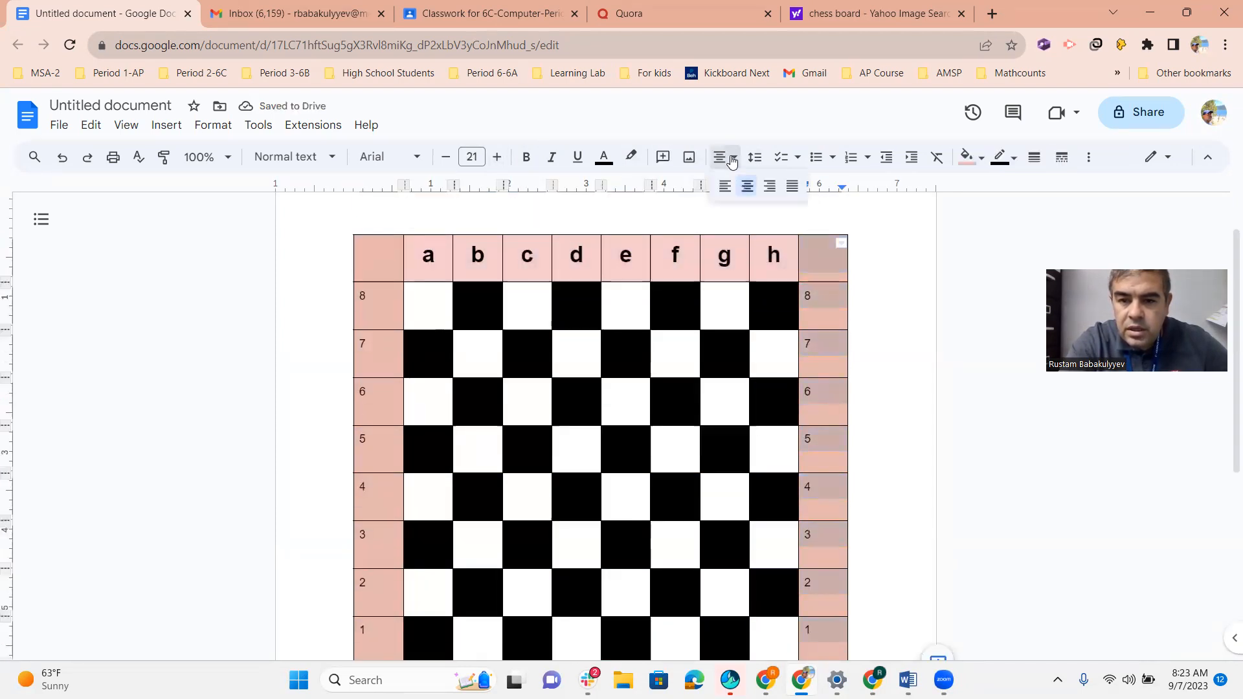
left_click(745, 187)
Step: Set the font size of the right-hand label column's numbers to 21
left_click(499, 159)
left_click(499, 159)
left_click(499, 159)
left_click(499, 159)
left_click(499, 159)
left_click(447, 158)
left_click(446, 159)
left_click(475, 158)
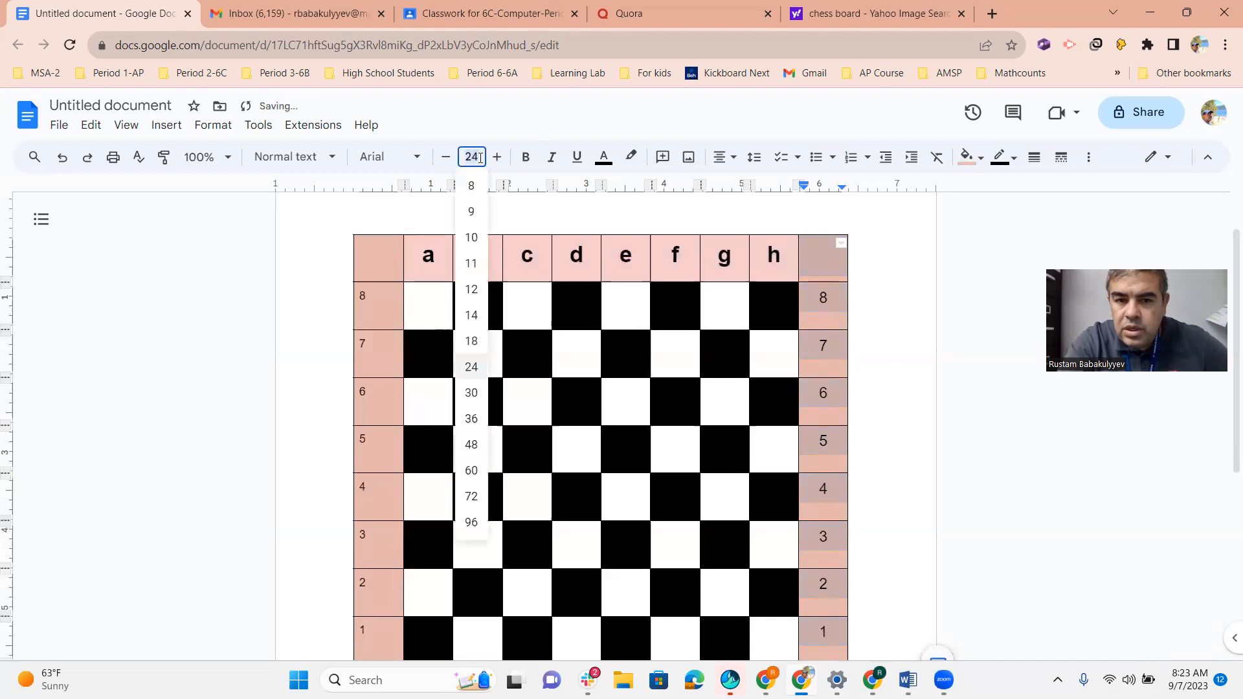
type("21")
key("Return")
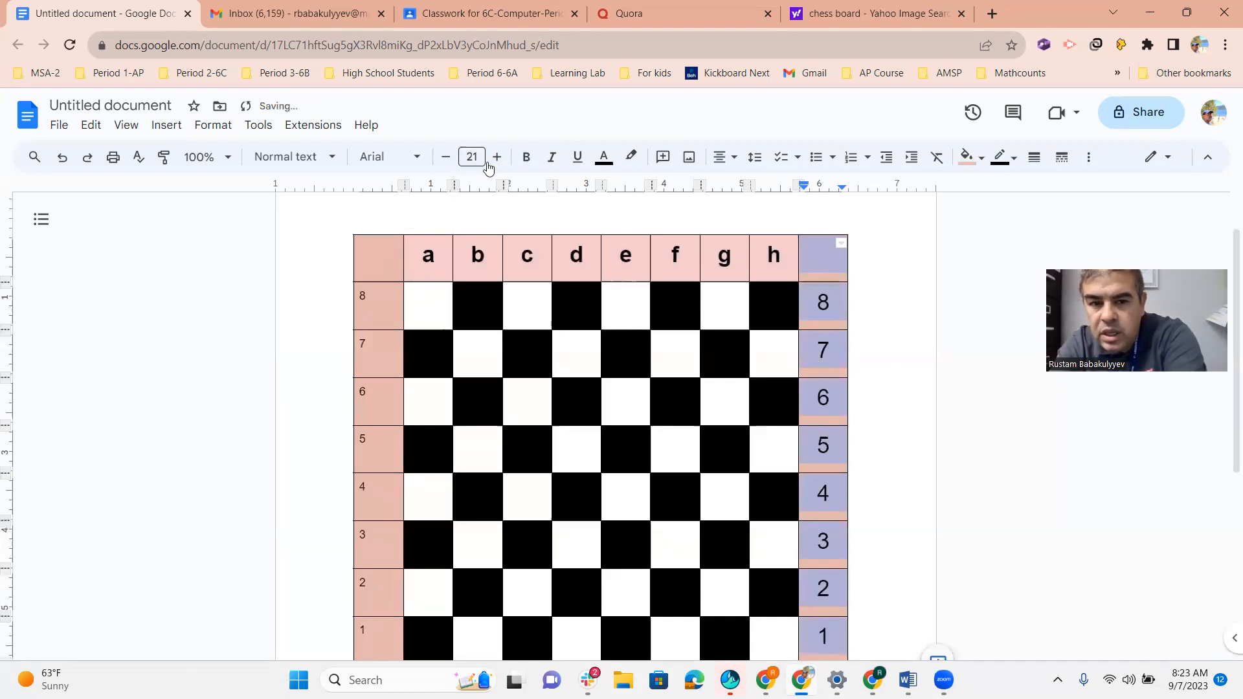
Step: Set the font size of the numbers 8 to 1 in the left-hand label column to 21
left_click_drag(376, 301, 373, 601)
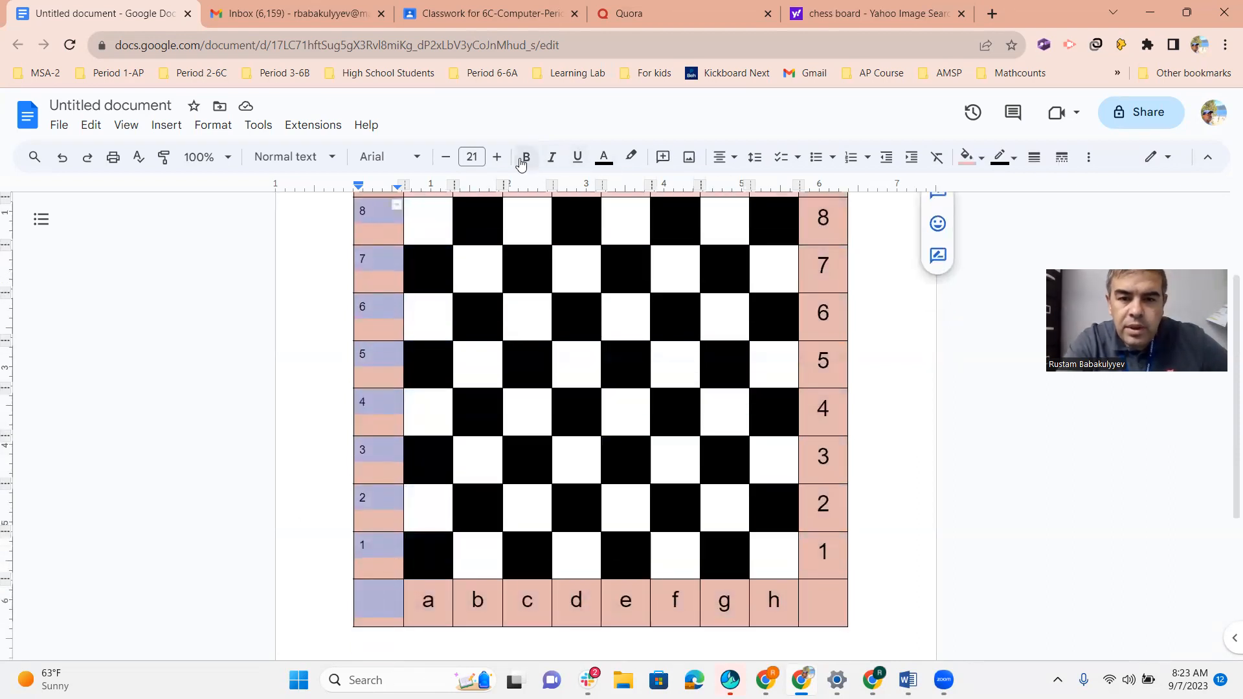
left_click(482, 156)
type("21")
key("Return")
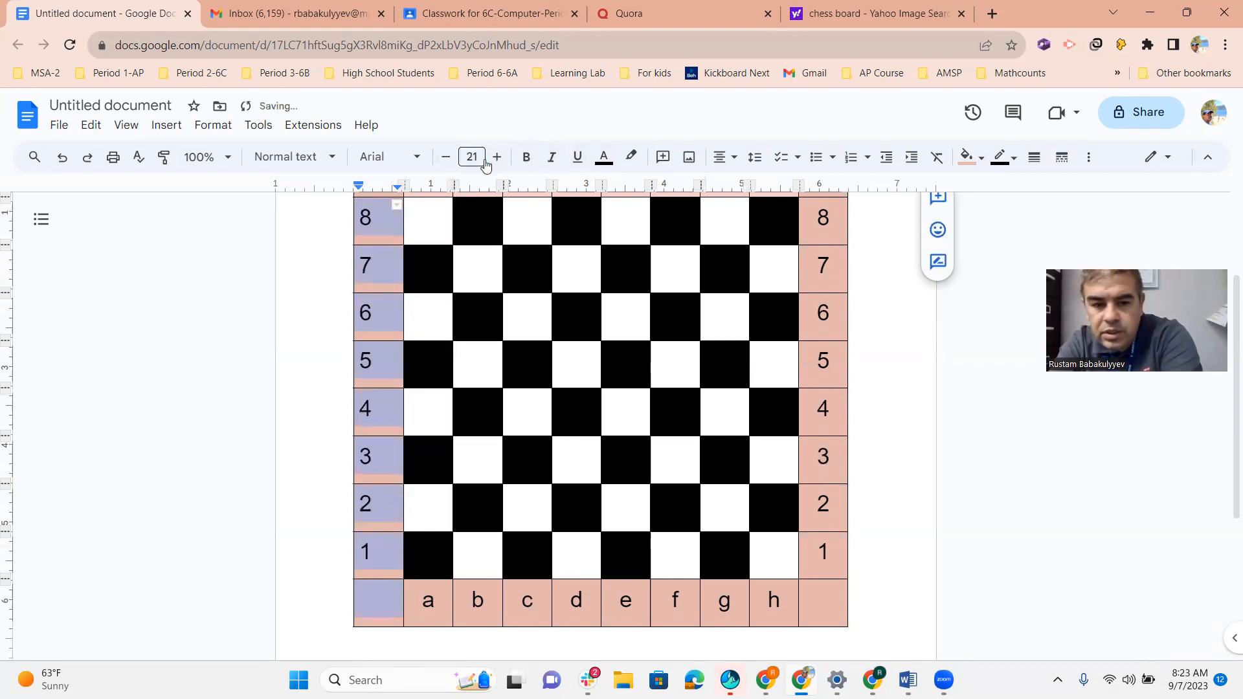
Step: Center the left-hand label column's numbers and make them bold
left_click(729, 159)
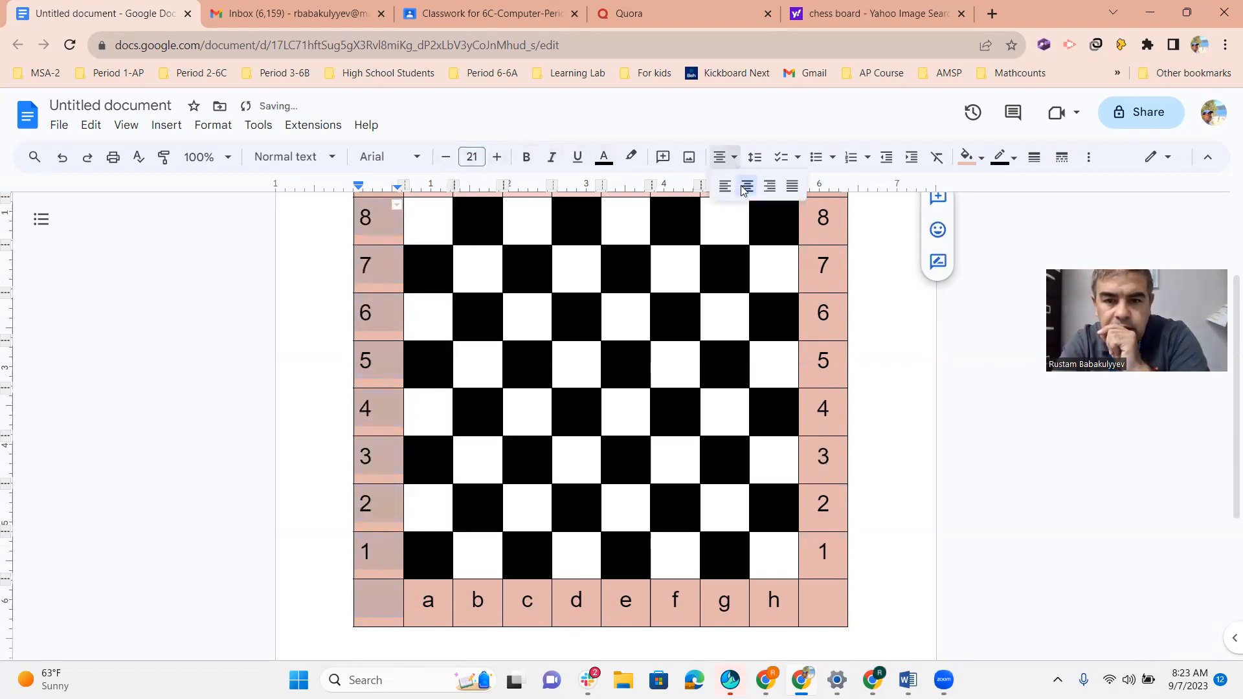
left_click(746, 186)
left_click(526, 157)
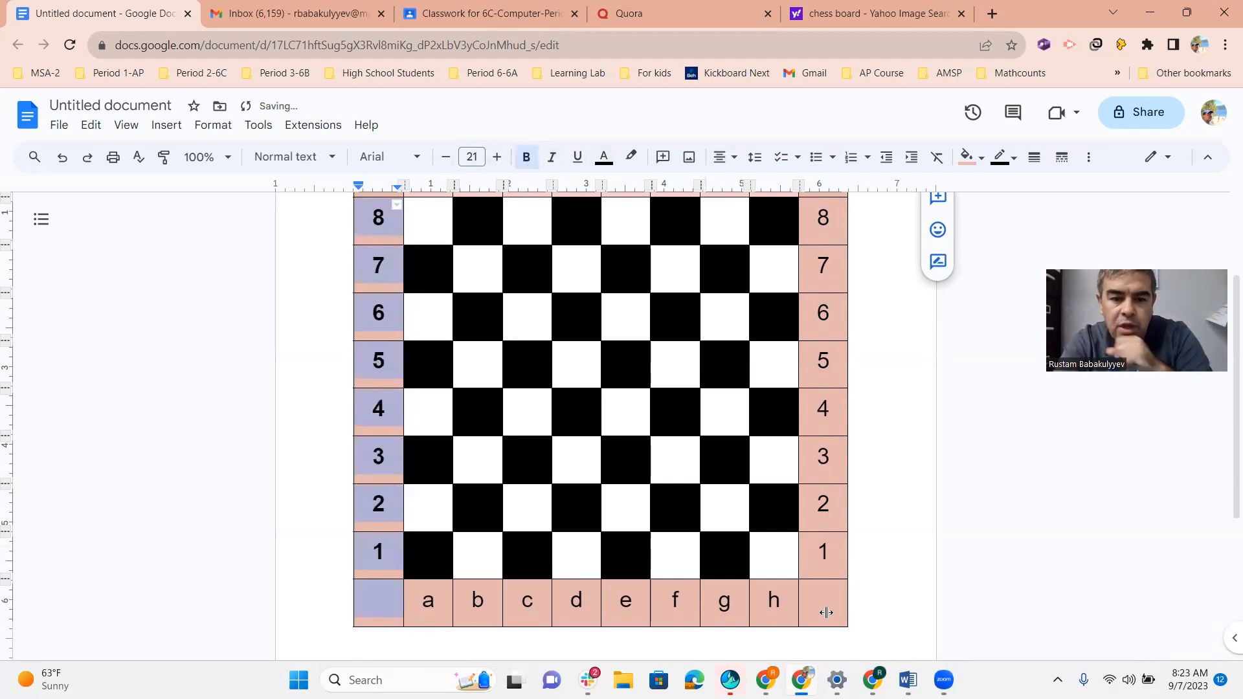
Step: Make the letters in the lower label row and the numbers in the right-hand label column bold
left_click_drag(428, 597, 815, 290)
left_click(527, 157)
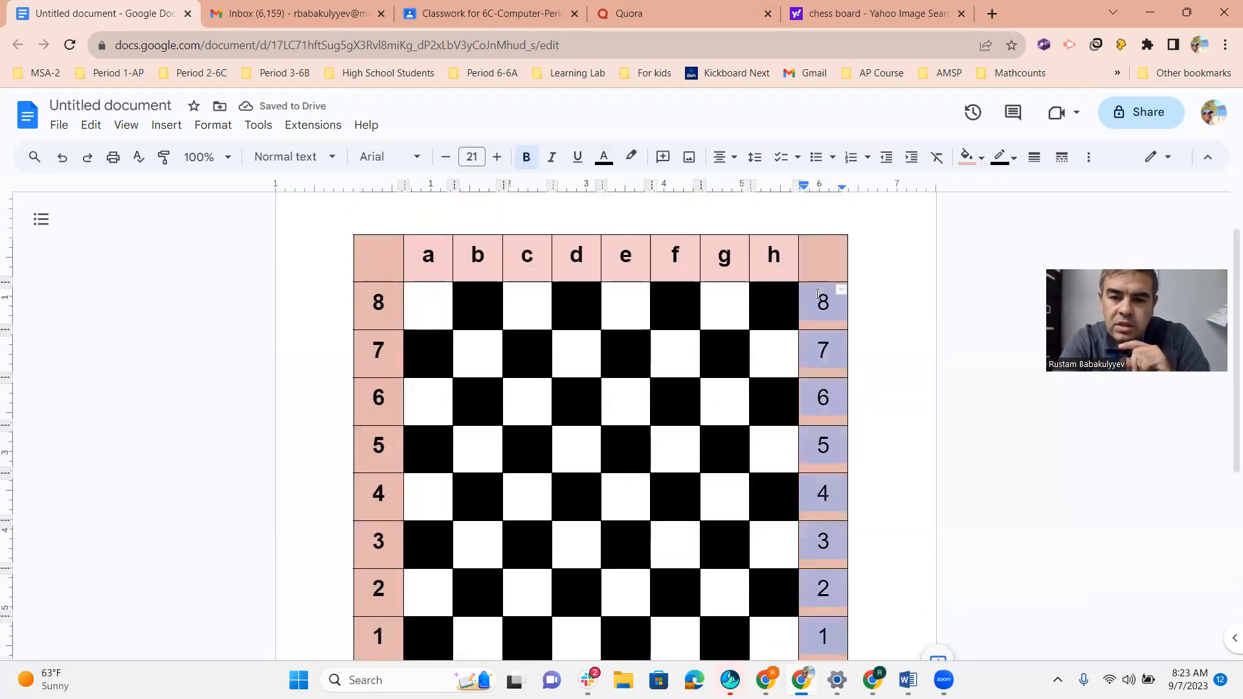
left_click(527, 157)
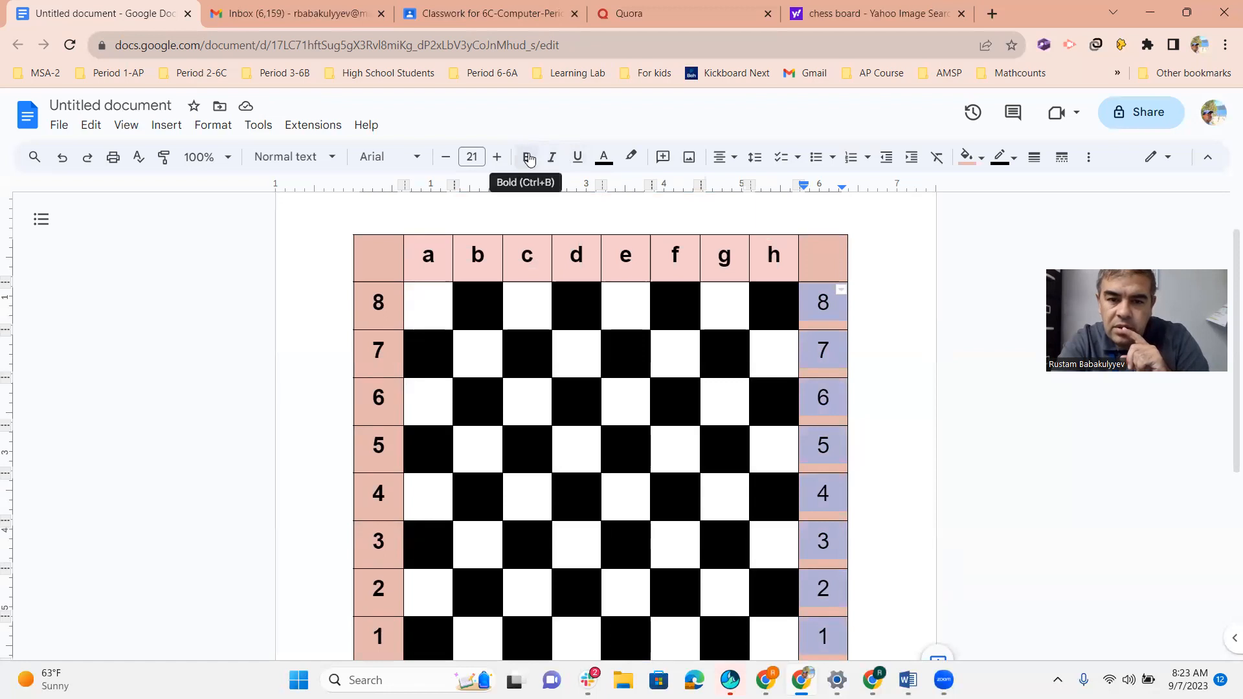
left_click(529, 158)
Step: Review the whole formatted board and compare it with the reference chess board image
scroll(718, 503, "down", 3)
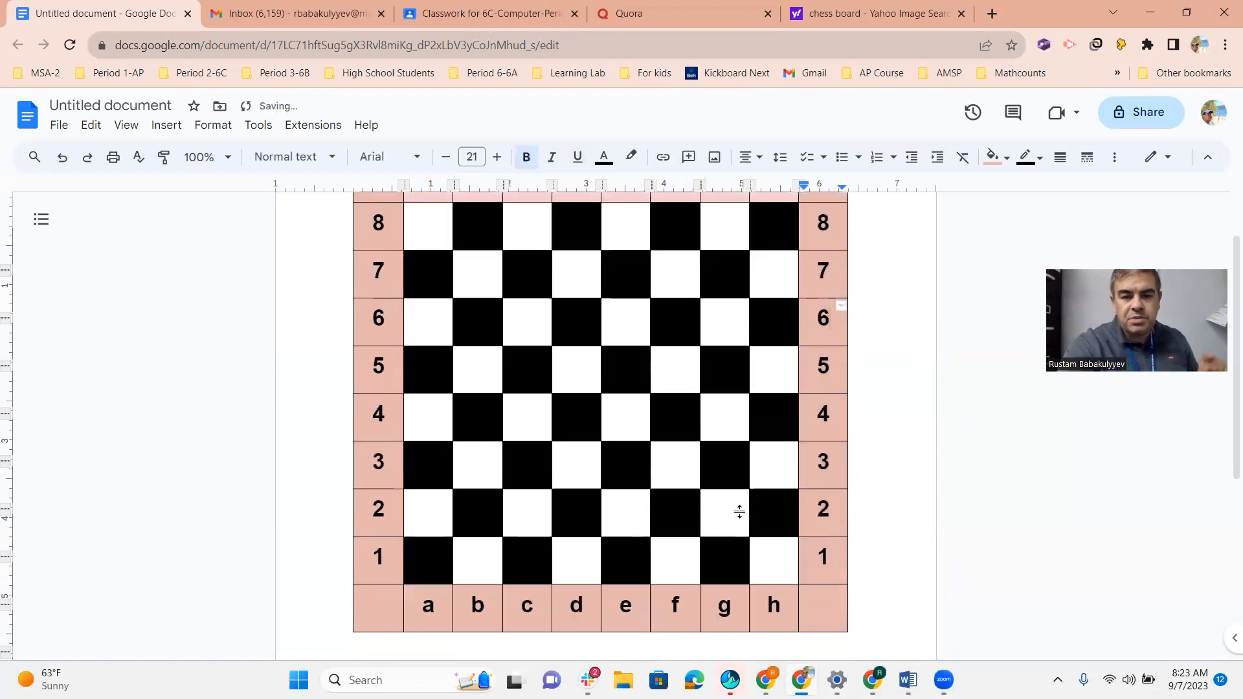
scroll(755, 534, "up", 1)
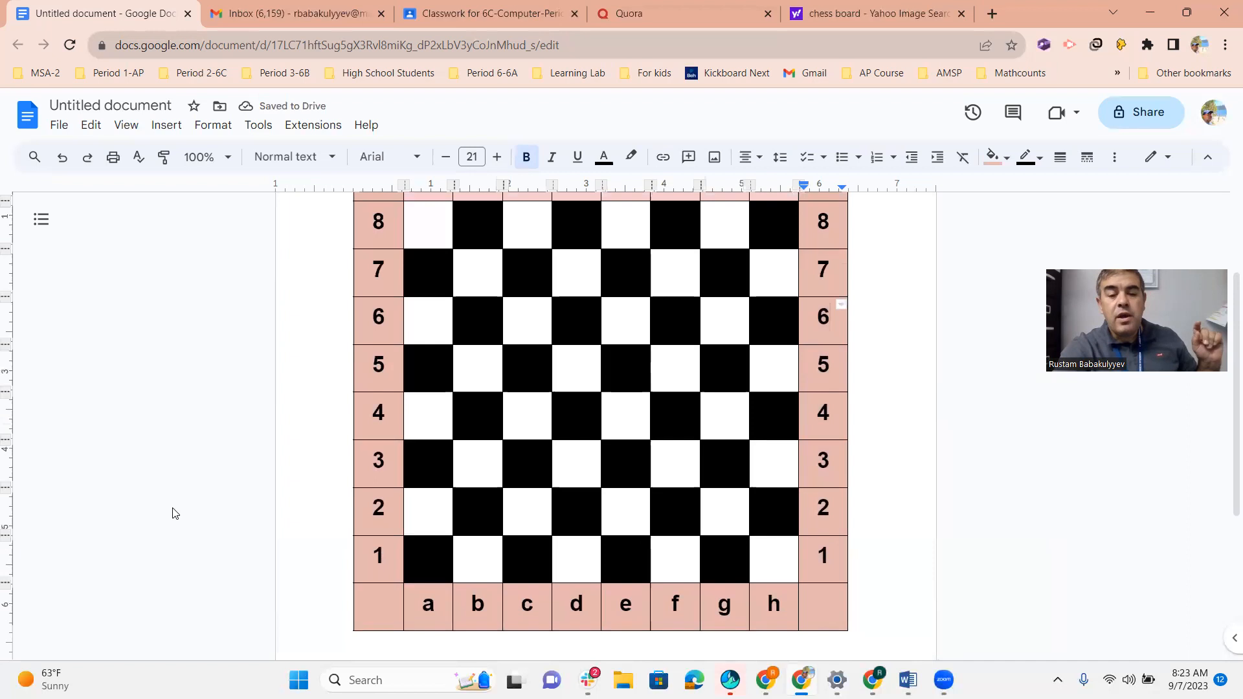
scroll(172, 515, "up", 1)
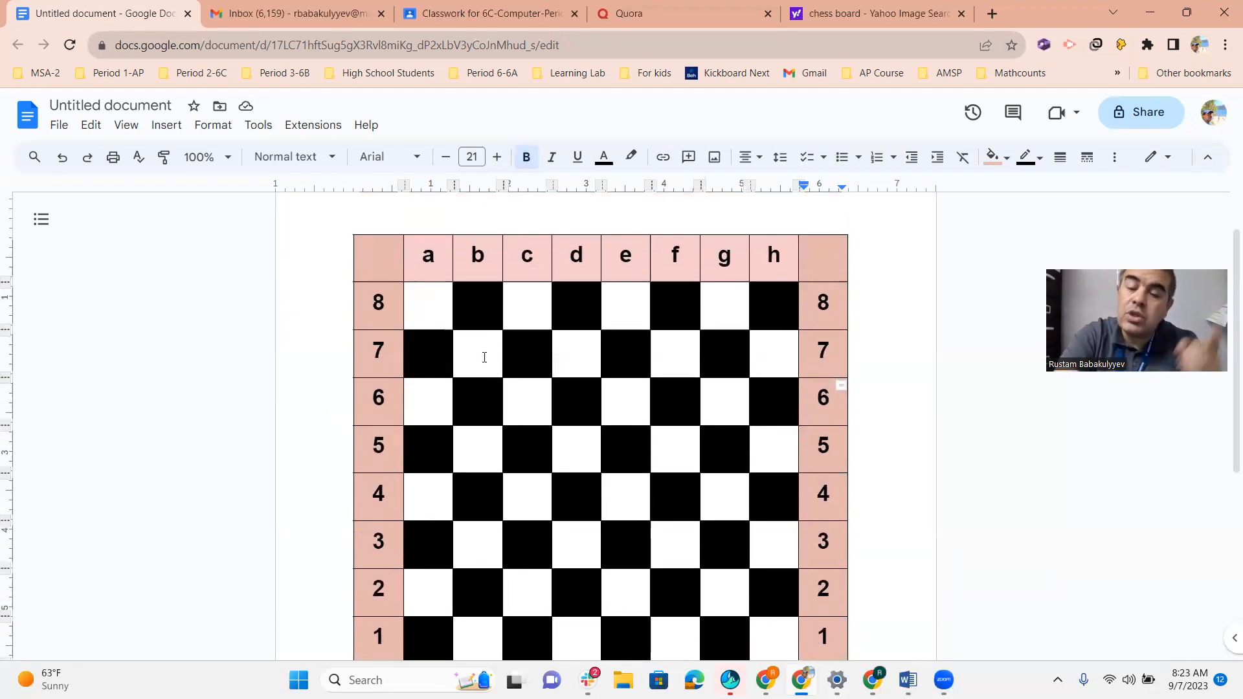
left_click(879, 13)
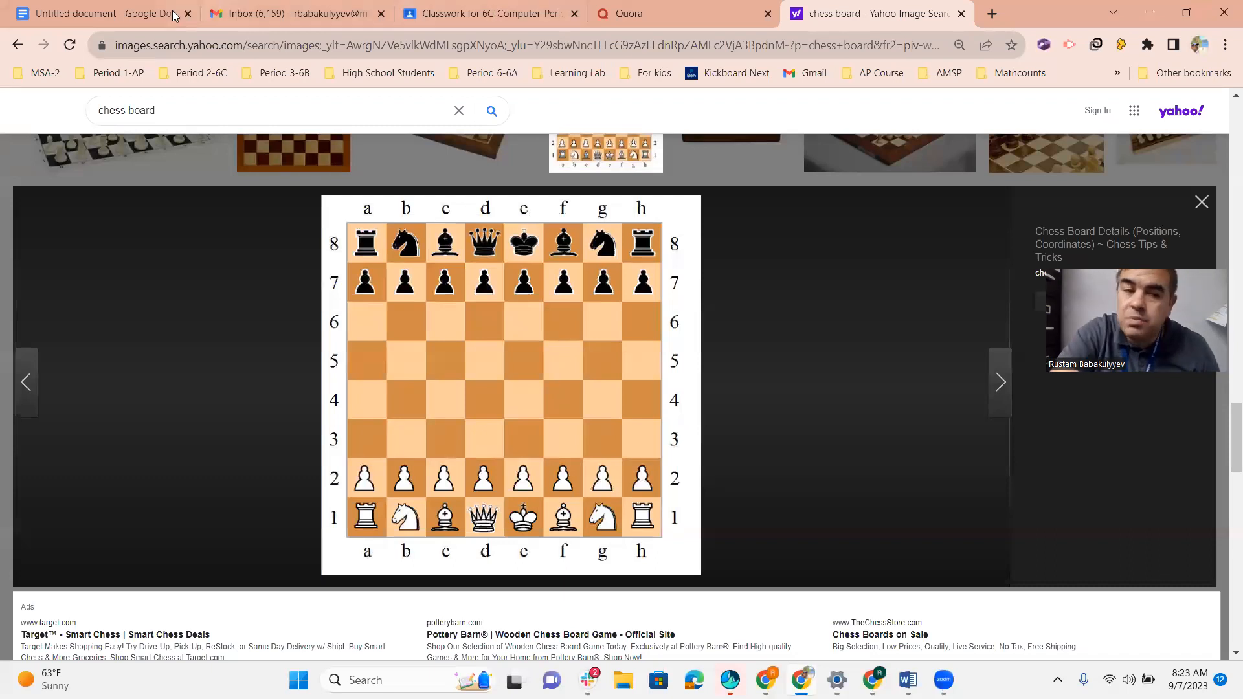
left_click(104, 11)
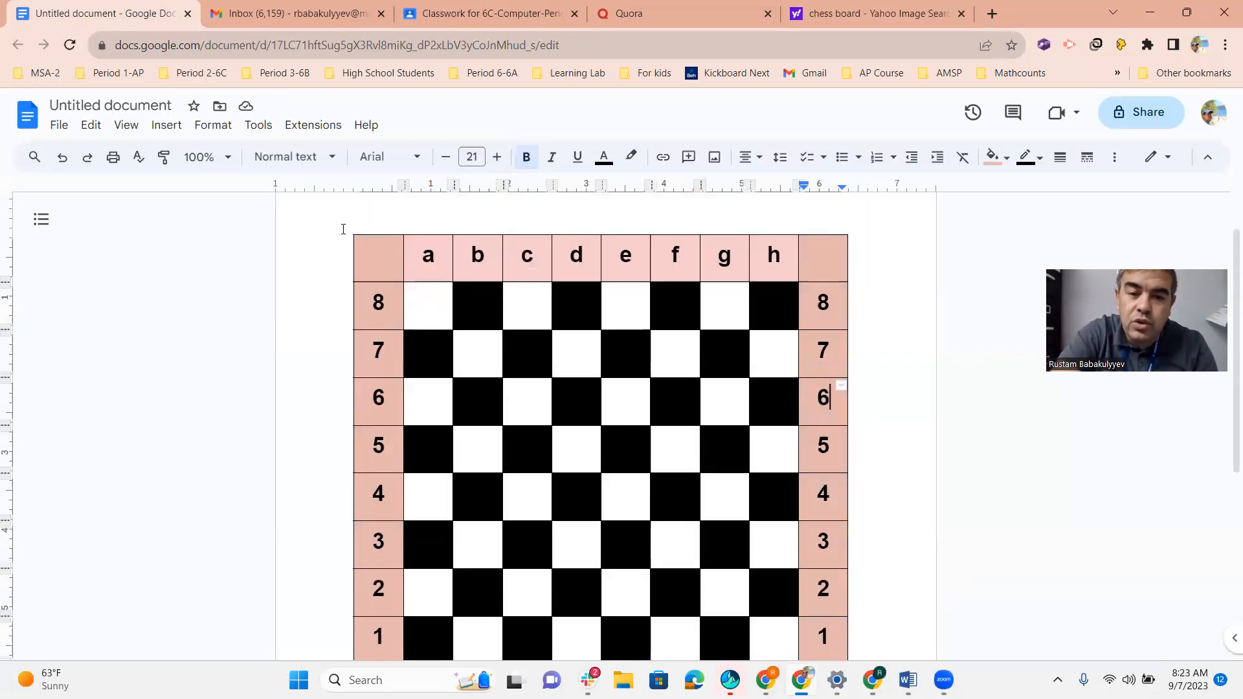